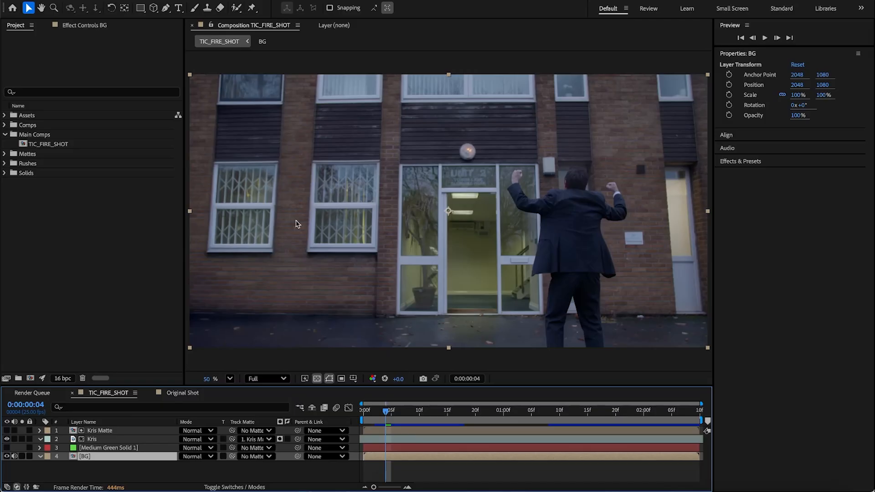
Step: Play back the TIC_FIRE_SHOT composition to review the shot with the BG layer selected
click(22, 457)
click(22, 457)
key(space)
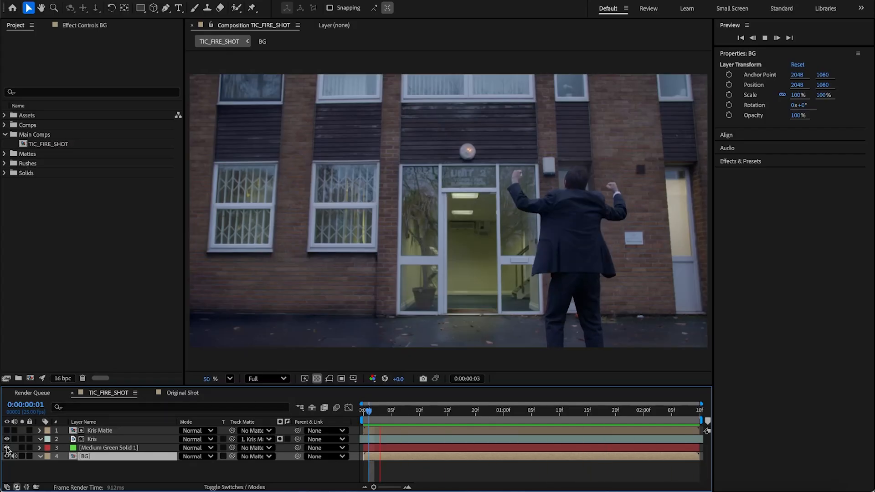
click(6, 448)
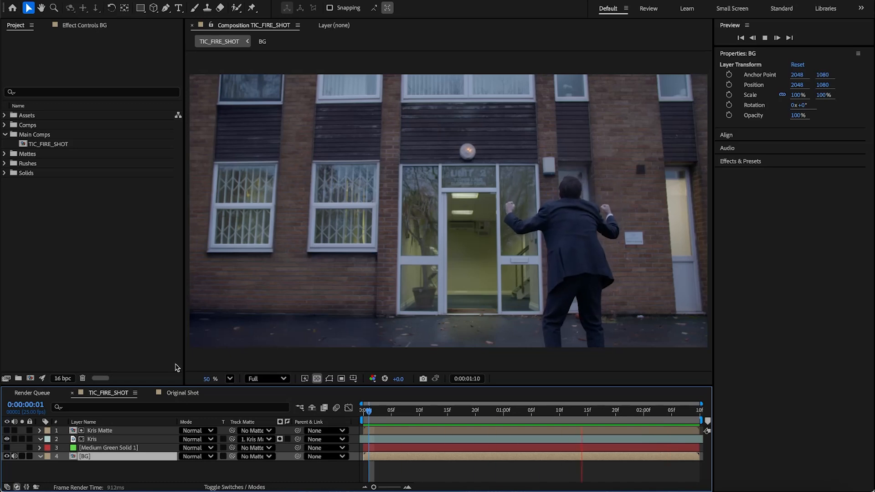
click(294, 468)
key(space)
click(125, 455)
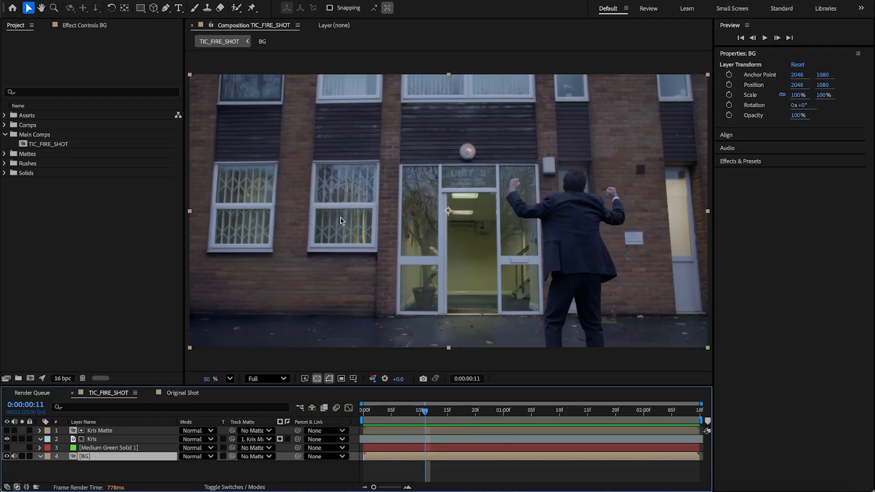
Step: Draw a four-point Pen mask around the upper pane of the window left of the door on the BG layer, and set its mode to None
click(230, 380)
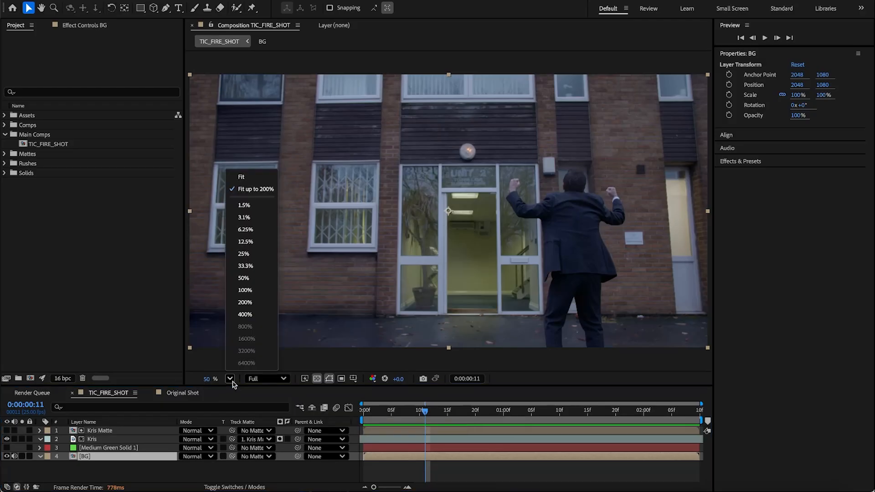
click(253, 291)
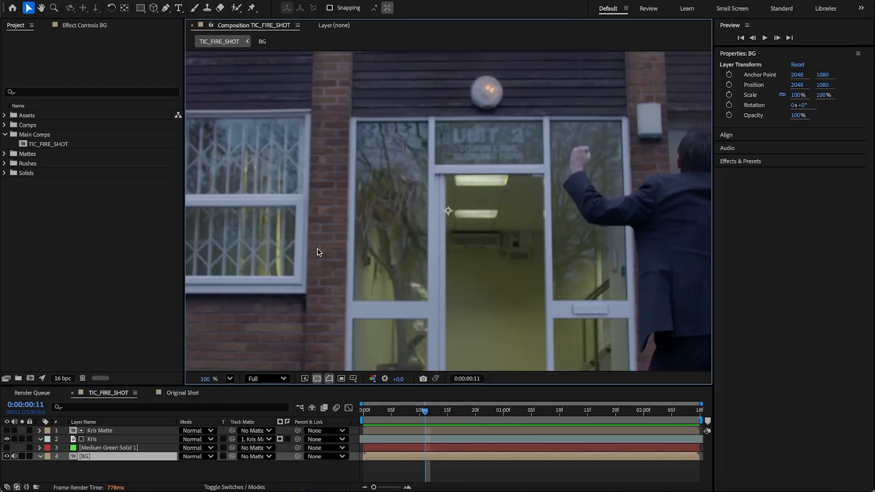
key(h)
drag(278, 231, 470, 260)
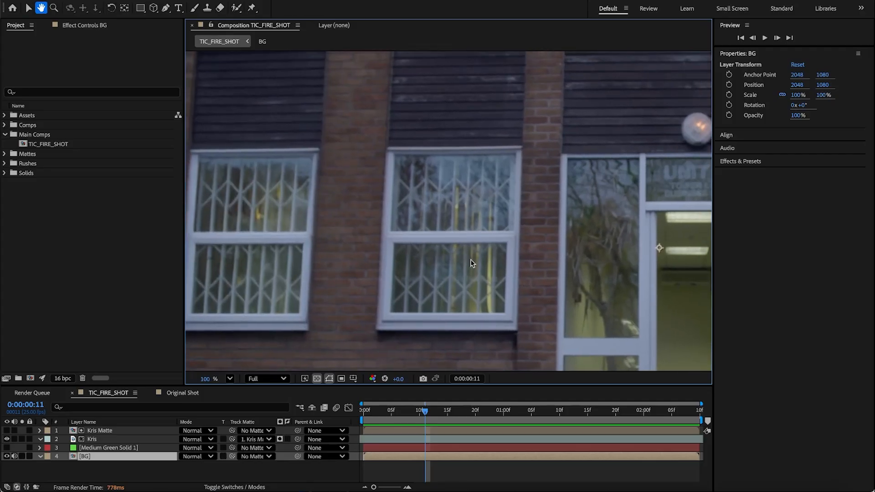
click(166, 8)
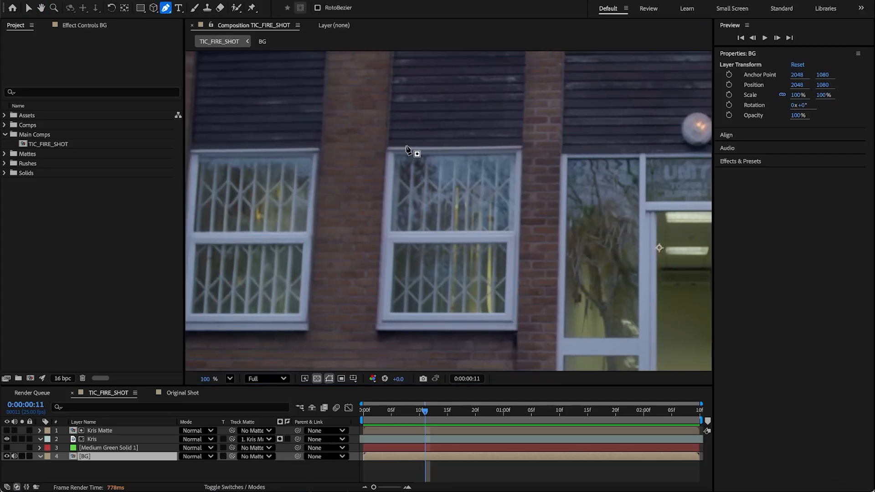
scroll(398, 150, up, 5)
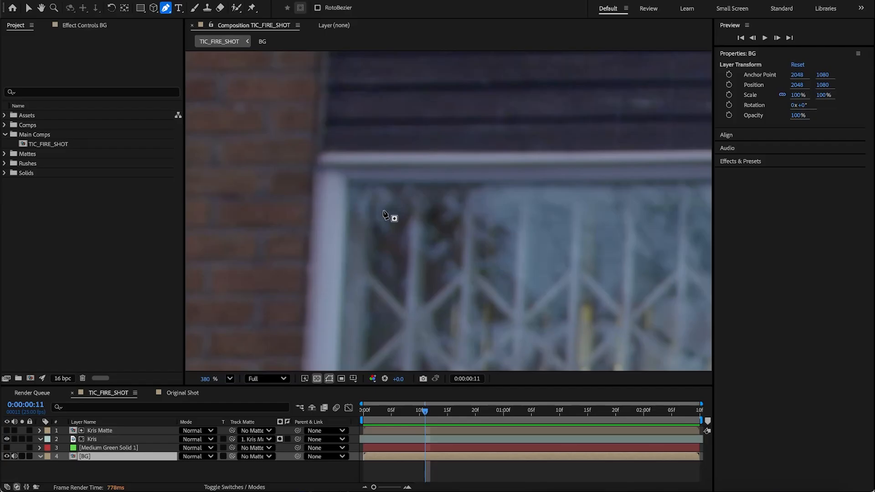
click(349, 182)
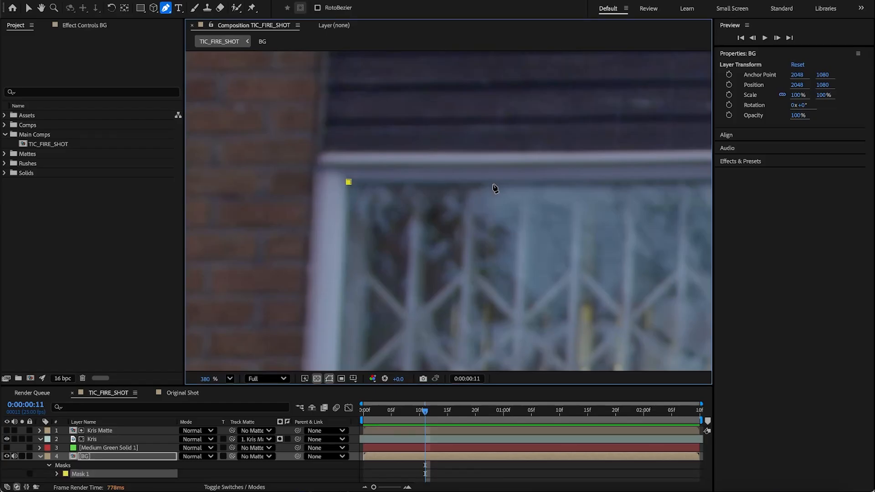
drag(539, 189, 354, 191)
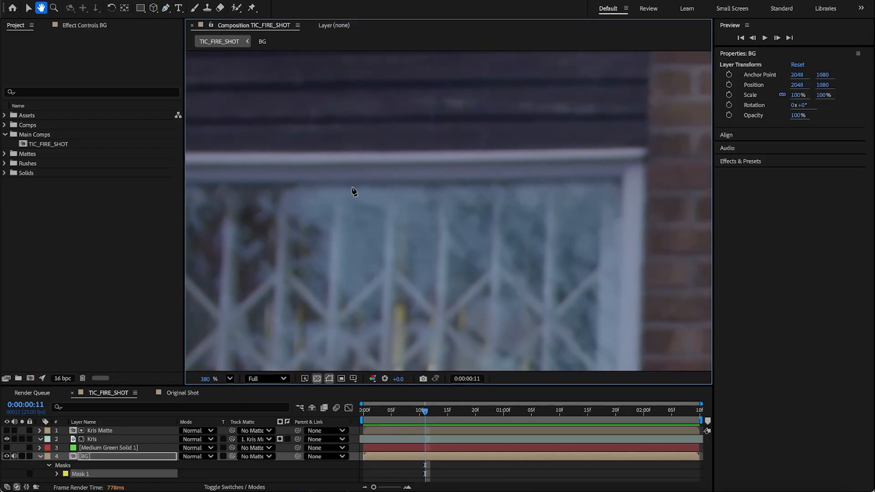
click(622, 180)
drag(606, 269, 577, 43)
click(598, 237)
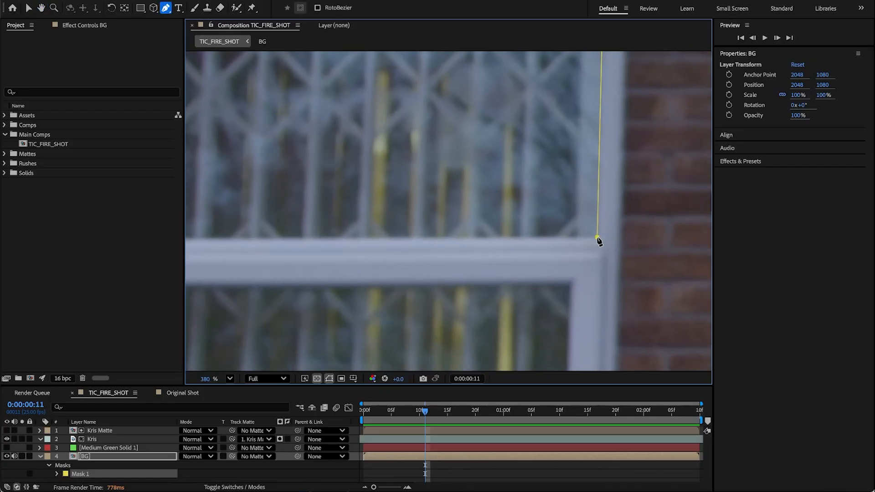
drag(511, 228, 614, 235)
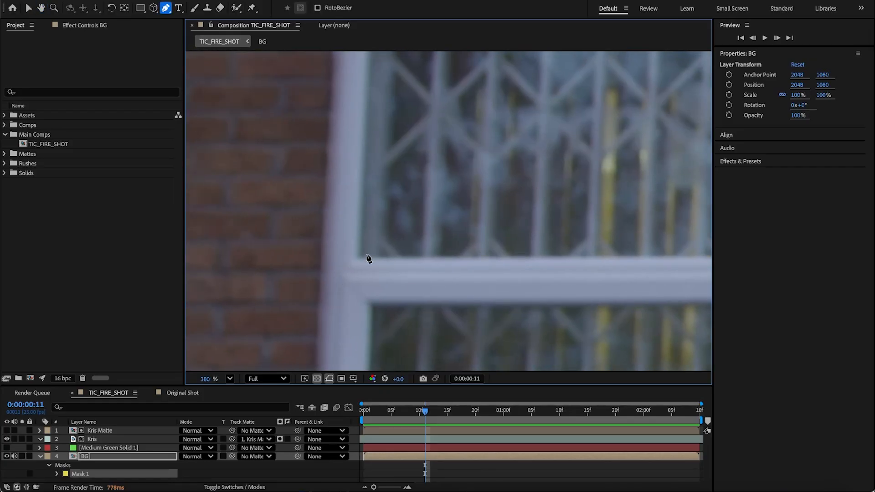
click(359, 260)
drag(407, 186, 415, 299)
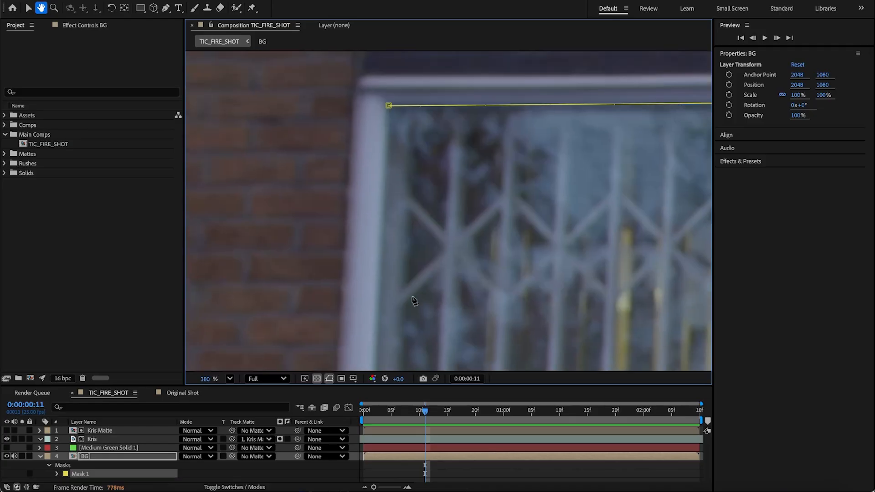
click(389, 106)
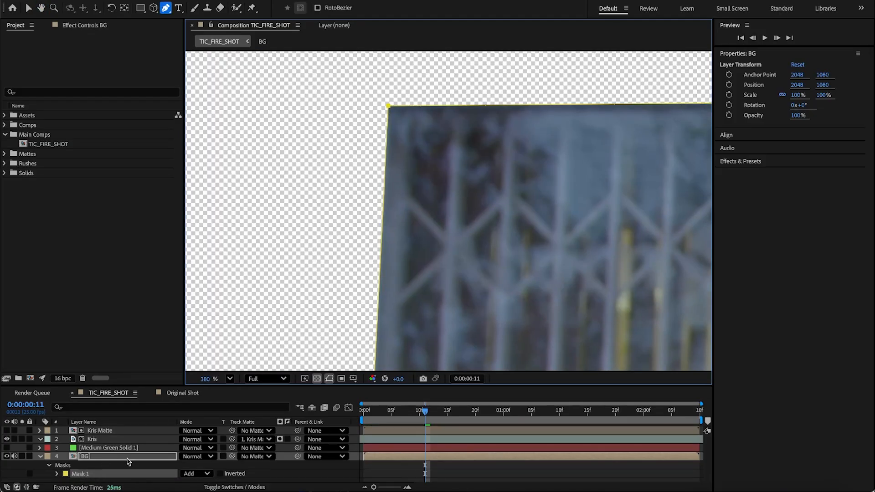
click(203, 475)
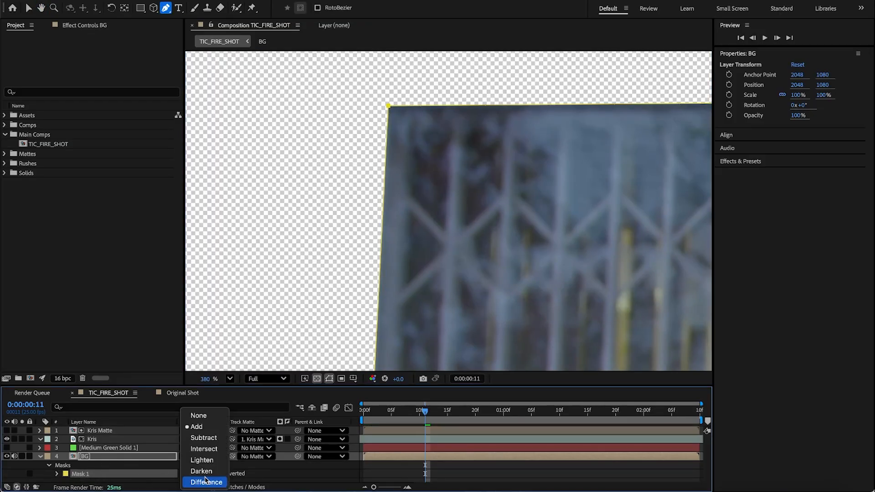
click(208, 416)
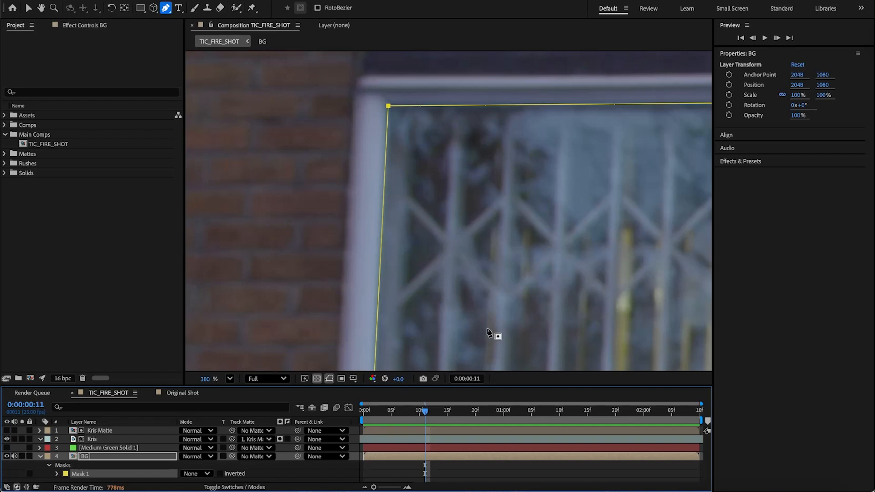
Step: Draw a second four-point Pen mask around the lower pane of the same window, and set its mode to None
key(space)
drag(495, 336, 449, 95)
drag(508, 270, 422, 139)
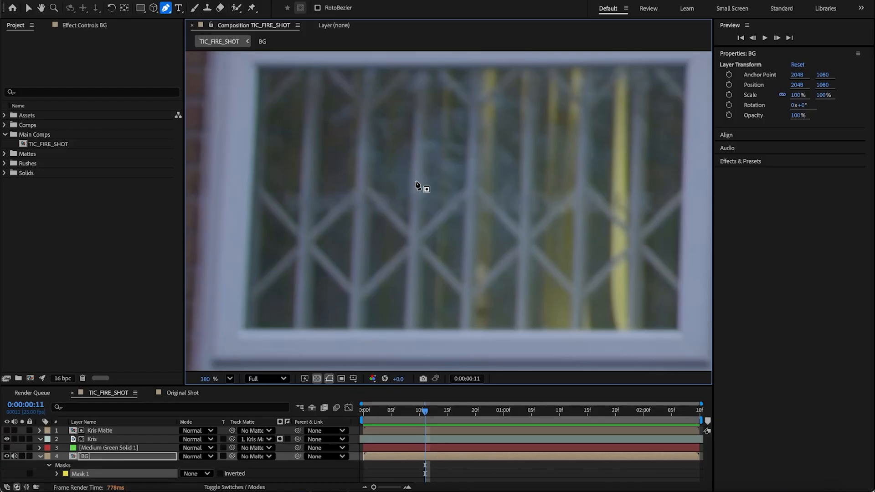
key(space)
drag(374, 133, 413, 192)
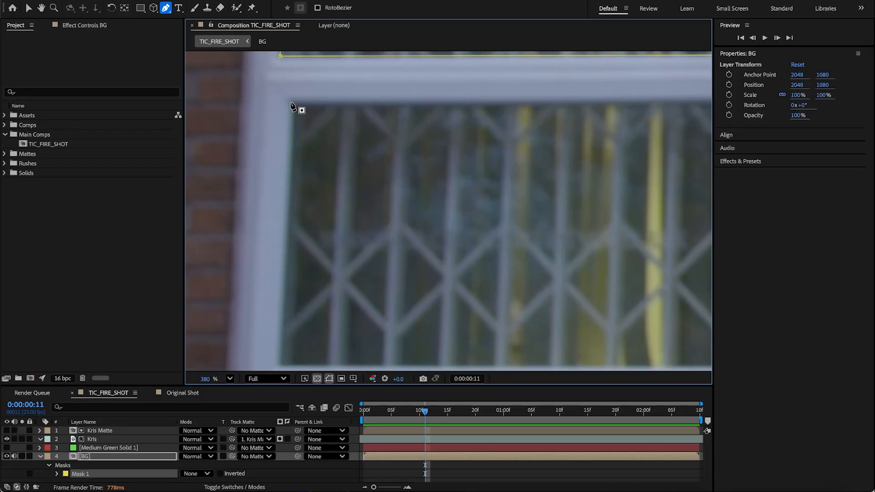
key(space)
drag(551, 172, 260, 187)
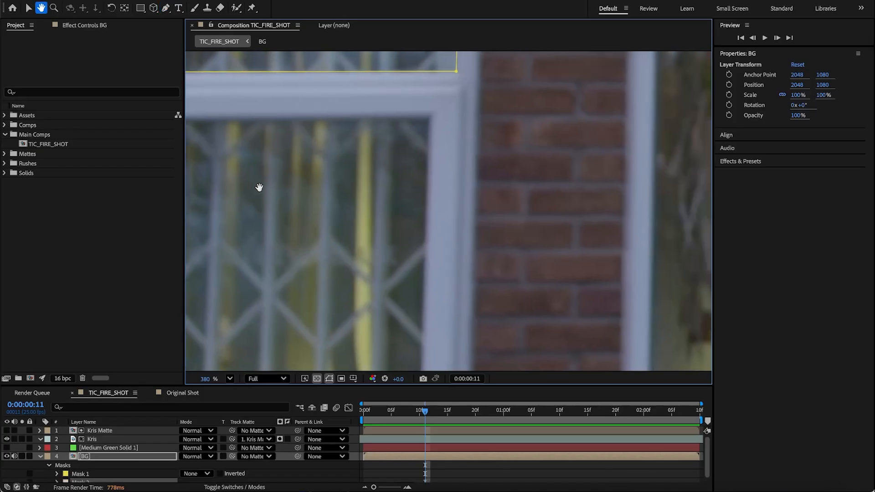
click(429, 120)
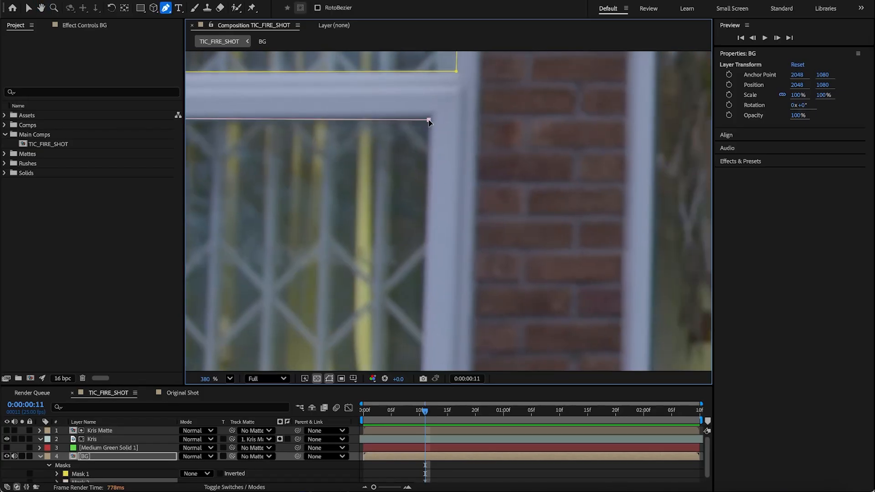
key(space)
drag(423, 244, 420, 113)
click(424, 253)
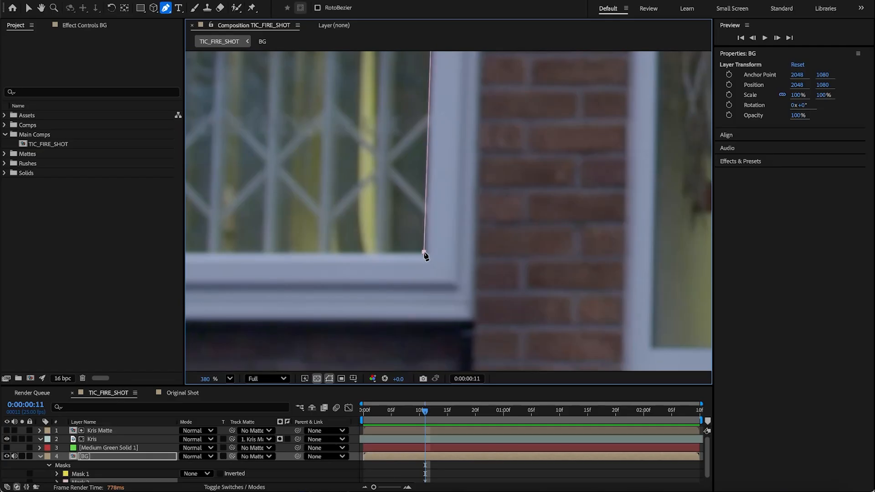
key(space)
drag(340, 244, 608, 254)
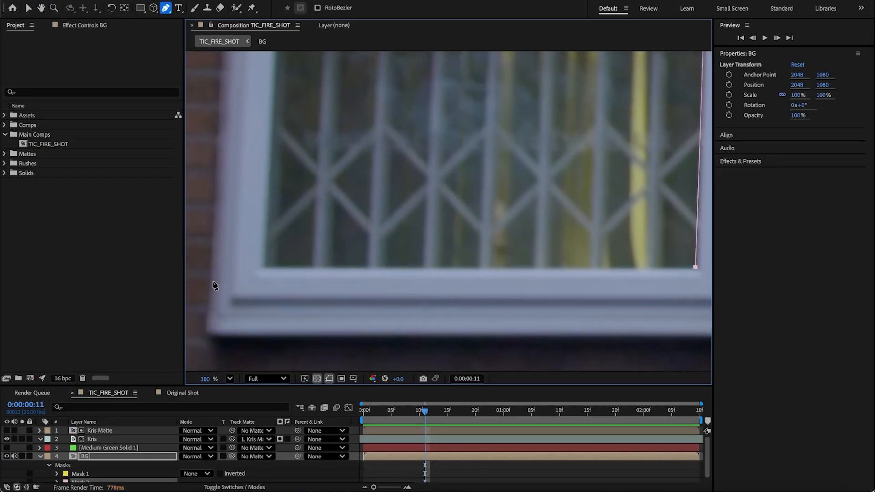
click(266, 268)
key(space)
drag(308, 230, 369, 301)
click(315, 121)
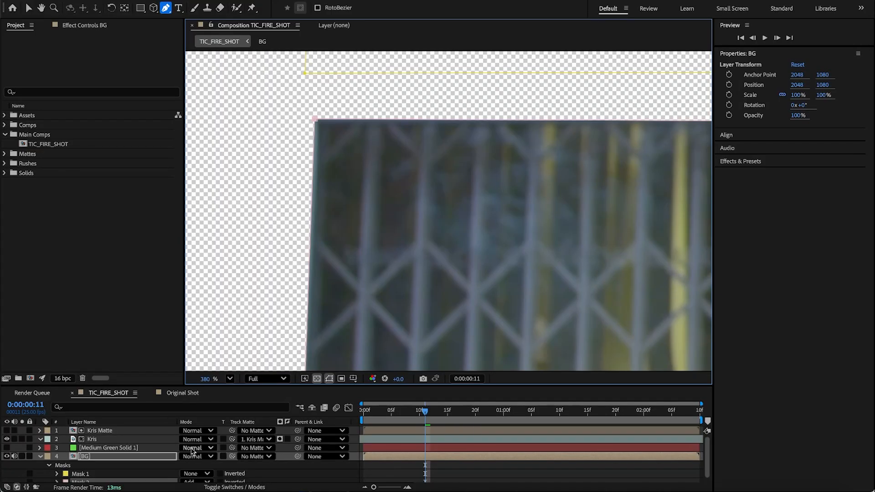
click(203, 475)
click(199, 416)
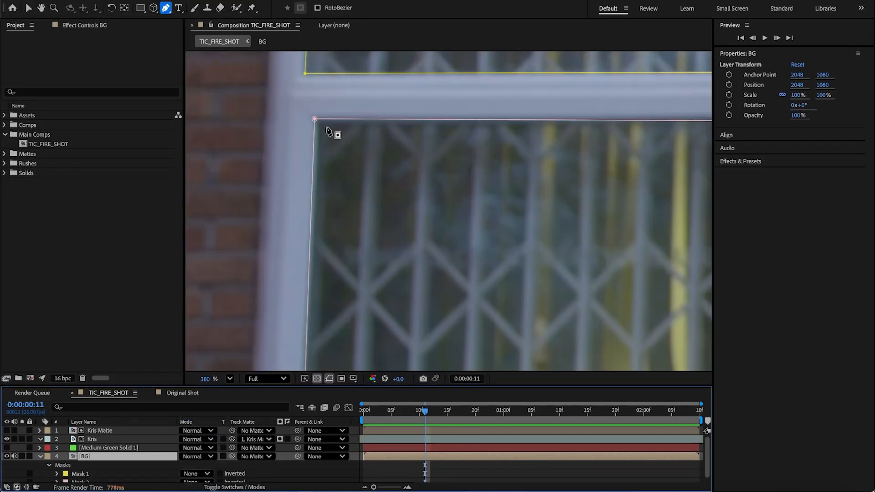
Step: Nudge the four corner points of the lower-pane mask to sit exactly on the pane's frame edges
drag(315, 119, 317, 117)
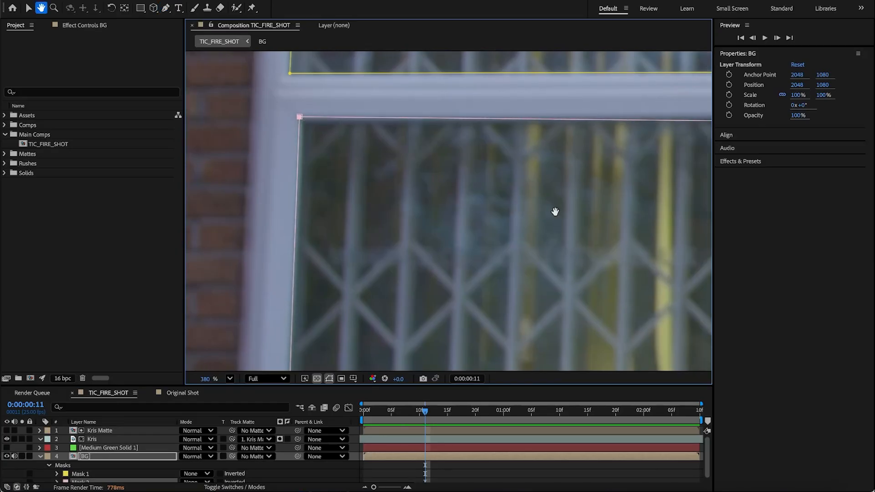
scroll(557, 210, right, 10)
drag(472, 137, 475, 136)
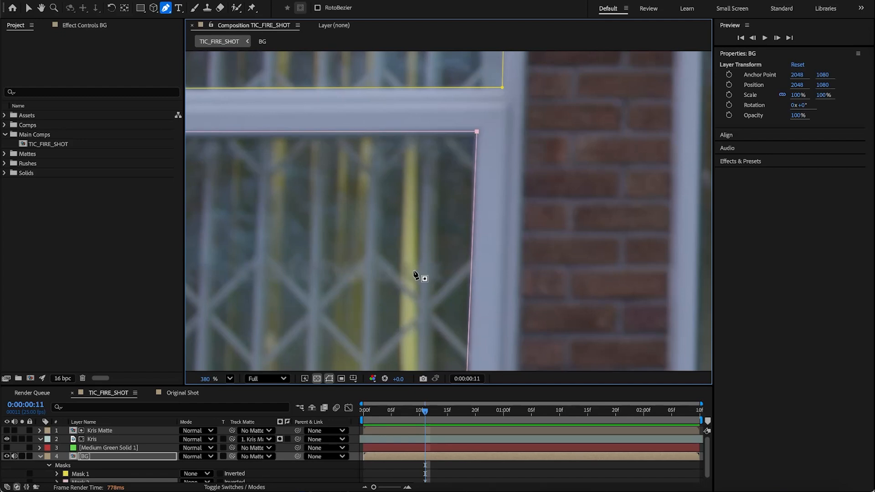
scroll(416, 275, down, 8)
drag(450, 248, 453, 250)
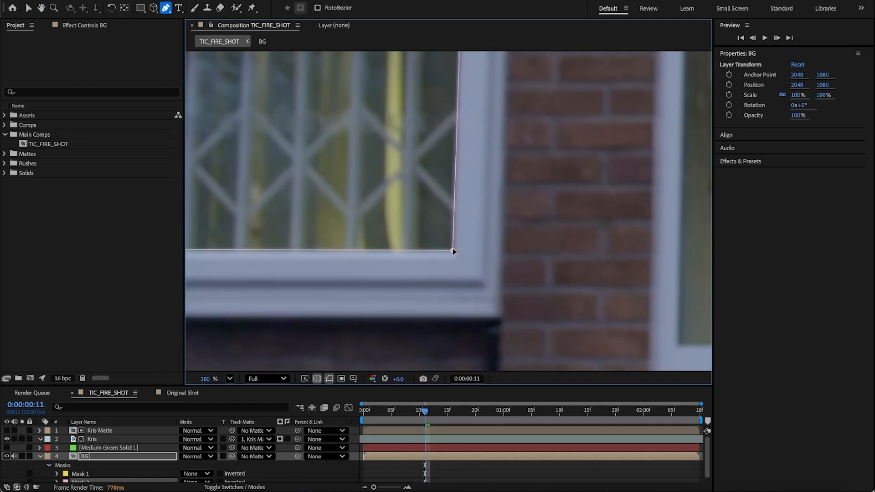
drag(358, 228, 580, 231)
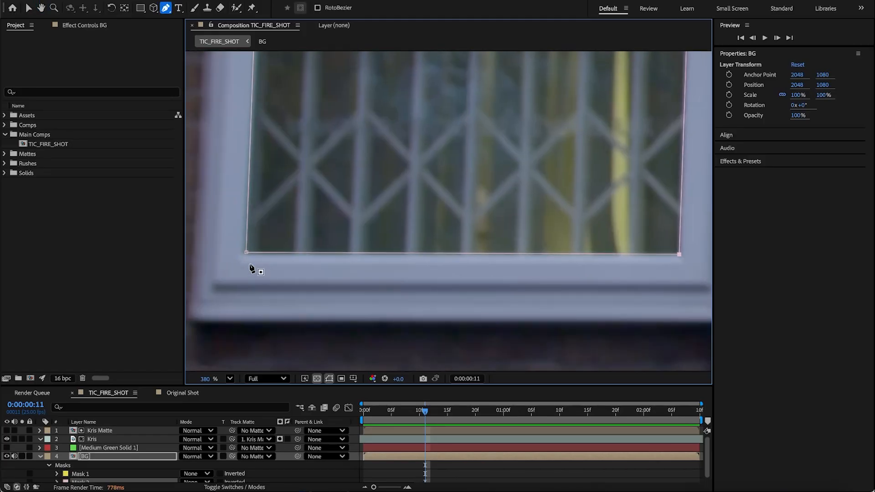
drag(246, 253, 245, 256)
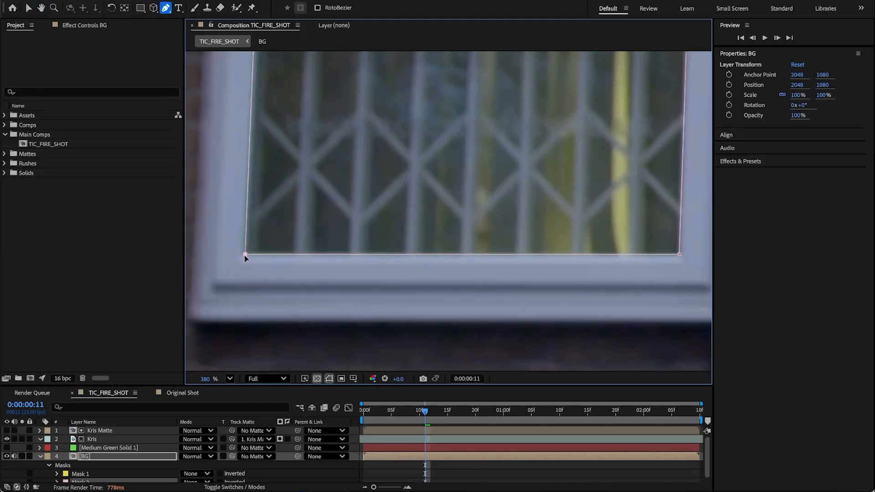
Step: Nudge the corner points of the upper-pane mask to sit exactly on the pane's frame edges
drag(340, 180, 414, 320)
drag(377, 172, 348, 191)
drag(400, 131, 417, 259)
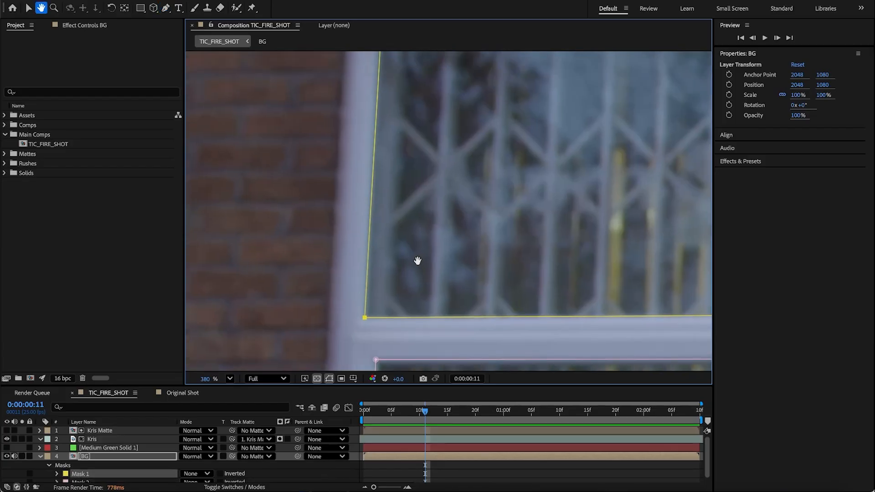
drag(428, 124, 449, 248)
drag(402, 151, 401, 149)
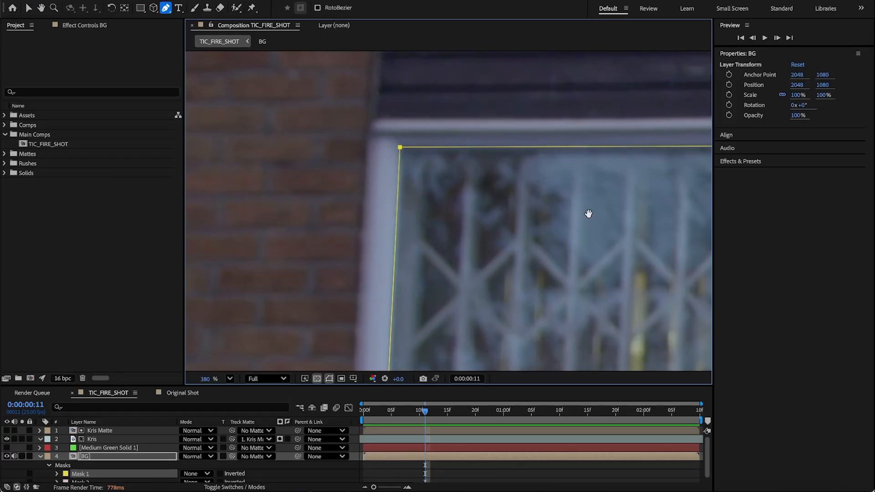
drag(588, 211, 204, 236)
drag(476, 168, 478, 163)
drag(412, 273, 412, 113)
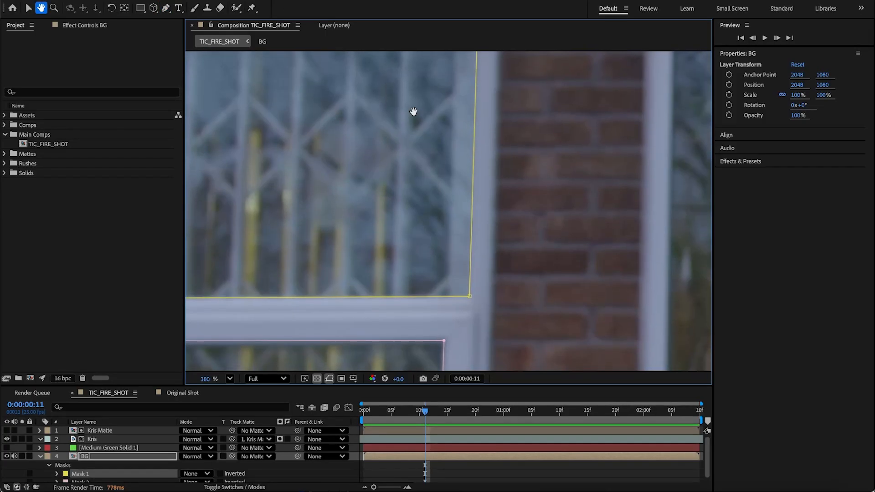
drag(471, 297, 470, 296)
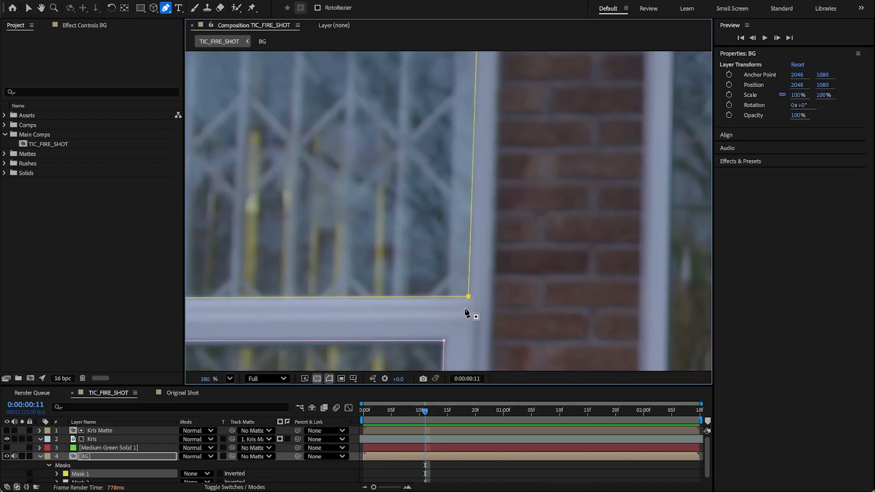
drag(383, 254, 540, 233)
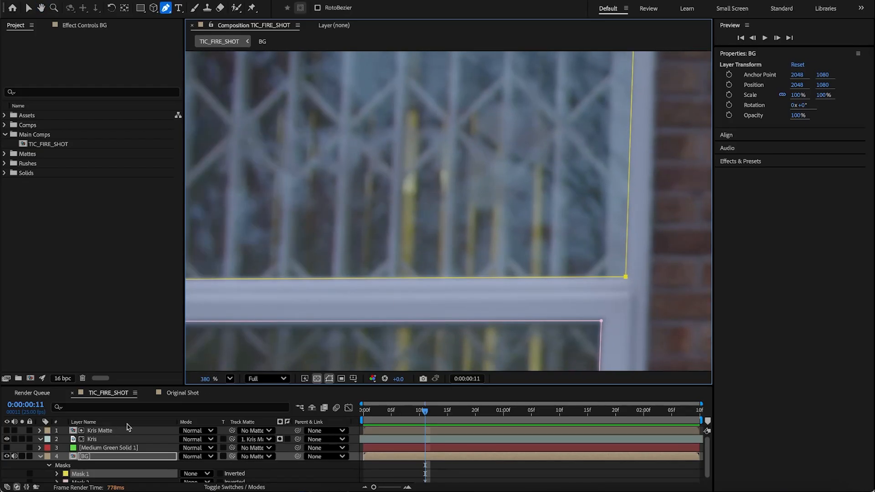
Step: Set both window masks on the BG layer to Subtract mode
click(107, 474)
shift+click(105, 481)
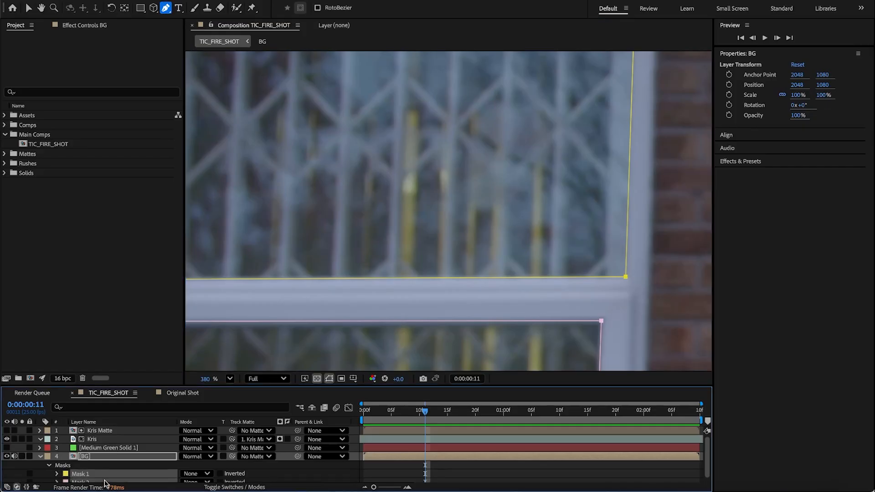
click(193, 474)
click(203, 440)
scroll(400, 271, down, 1)
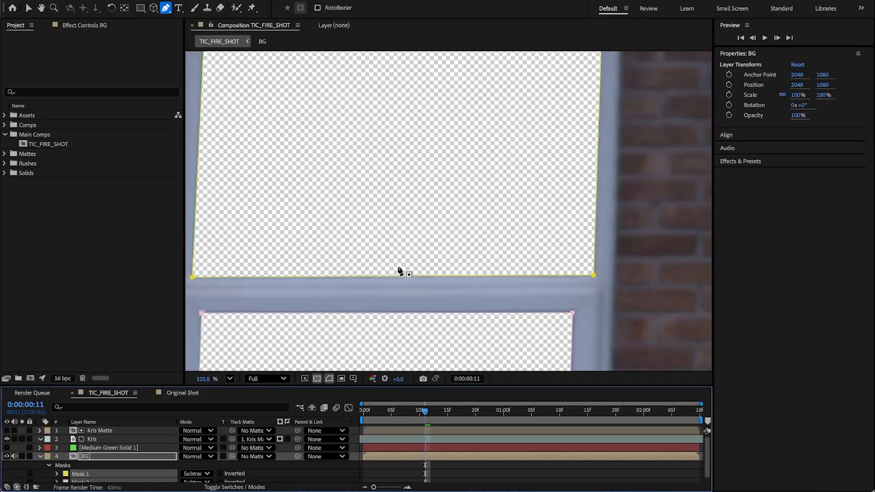
scroll(399, 268, down, 2)
Step: Turn off the transparency grid and hide the mask path outlines in the viewer
click(318, 378)
key(v)
click(446, 473)
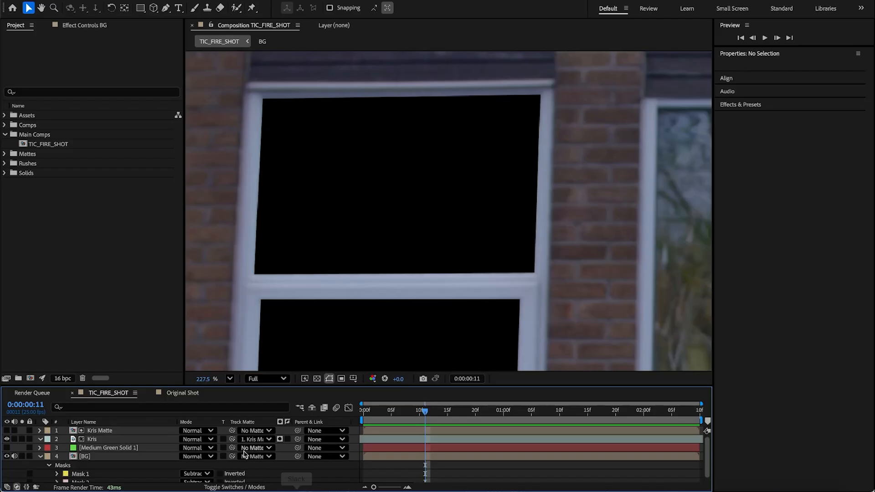
click(129, 457)
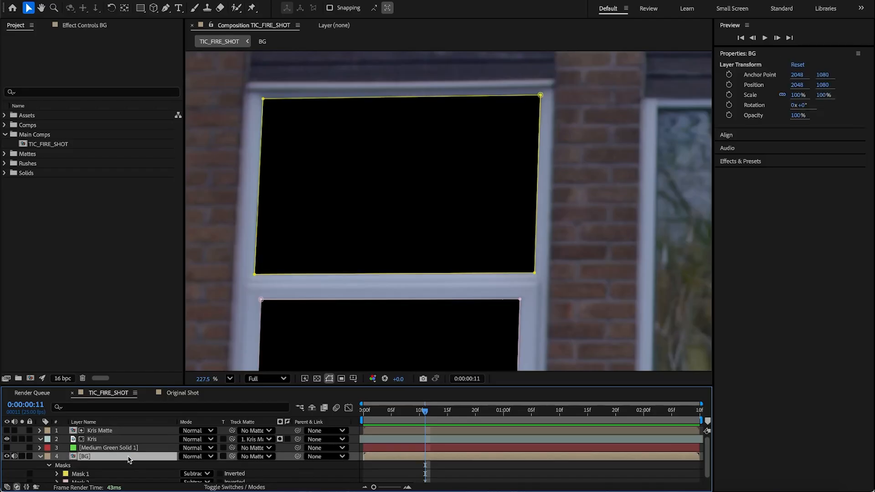
click(329, 379)
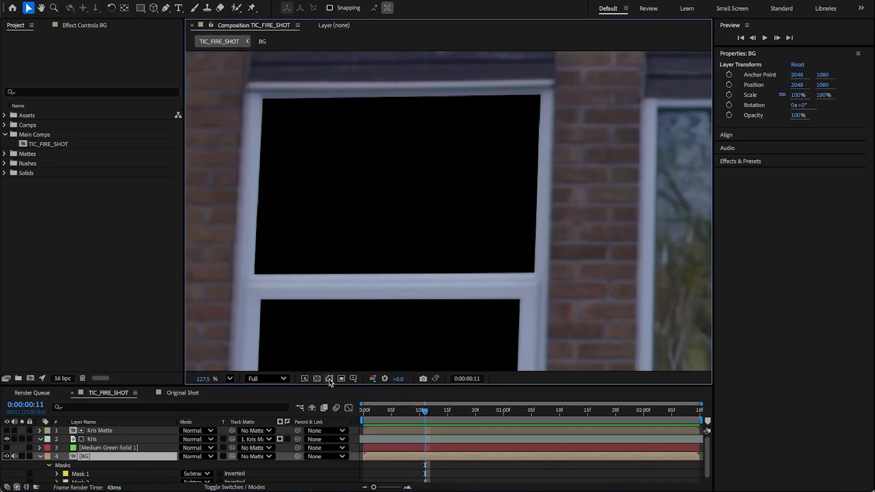
Step: Feather both masks on the BG layer by 5 pixels
click(106, 472)
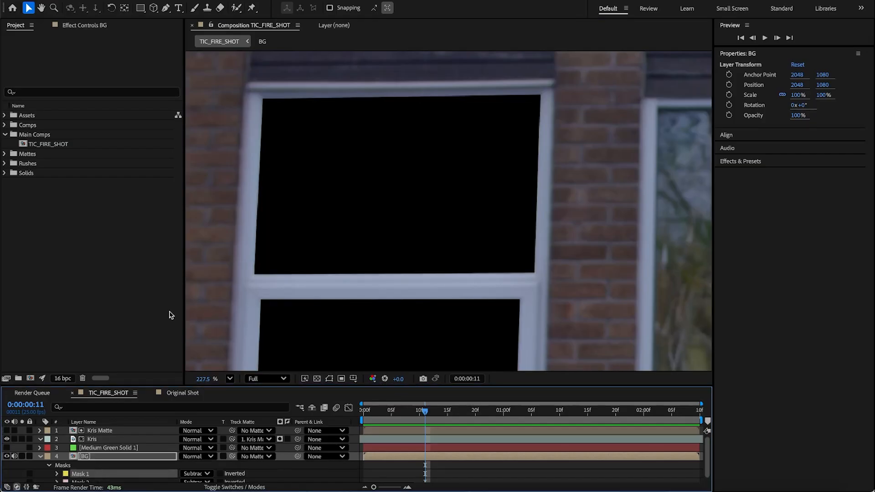
scroll(225, 211, up, 4)
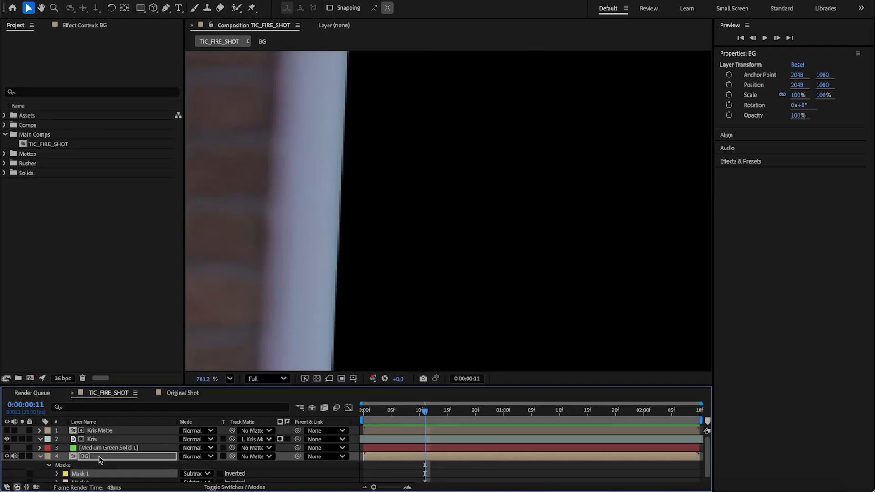
key(f)
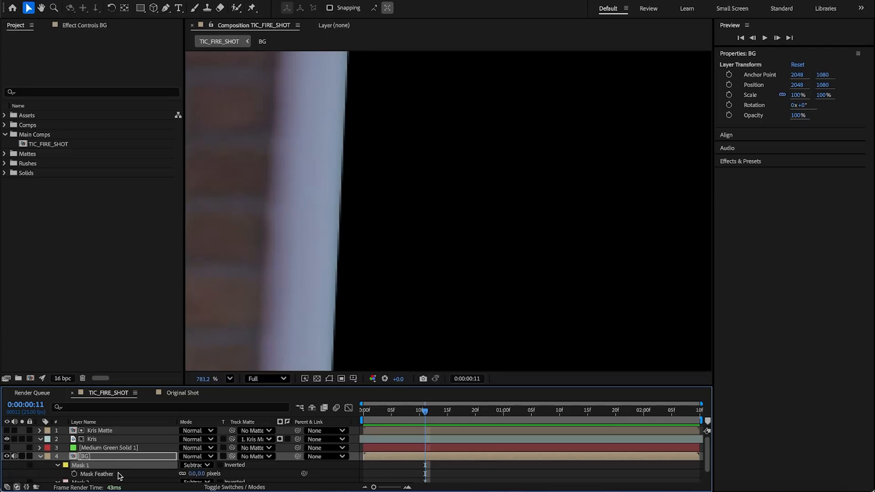
click(204, 474)
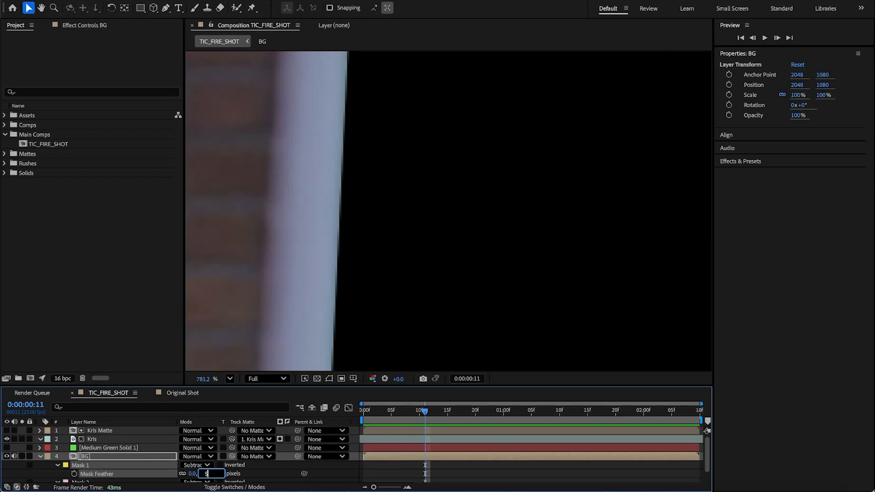
key(Return)
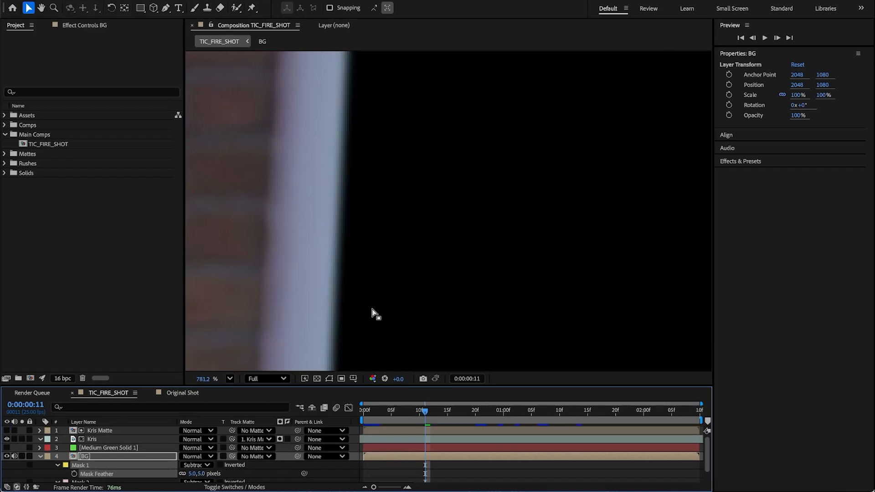
key(h)
drag(371, 313, 368, 29)
key(v)
scroll(114, 465, down, 2)
click(203, 478)
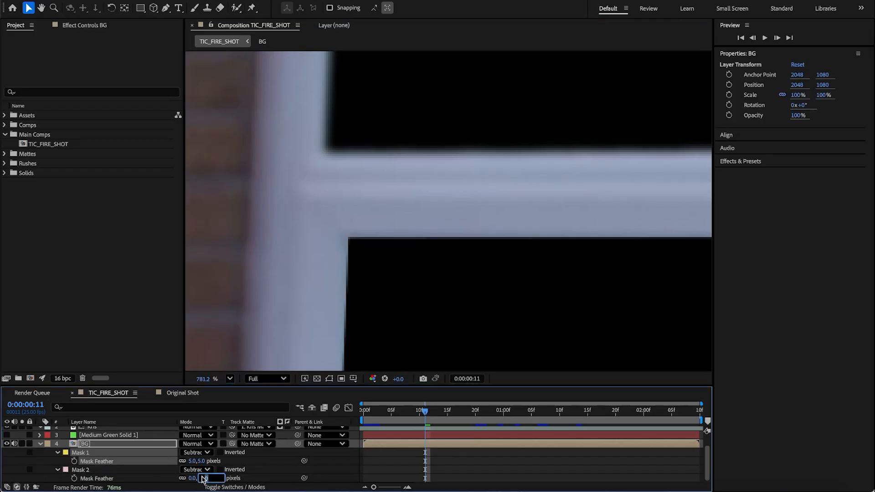
text(5)
key(Return)
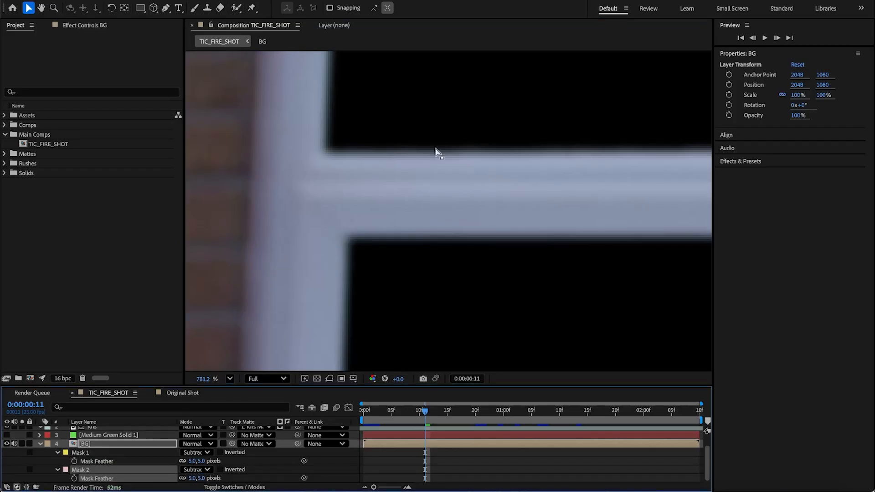
Step: Add window-gigapixel-low resolution v2-4x.png from the Assets folder to the composition directly above the BG layer
scroll(436, 153, down, 6)
drag(527, 146, 455, 206)
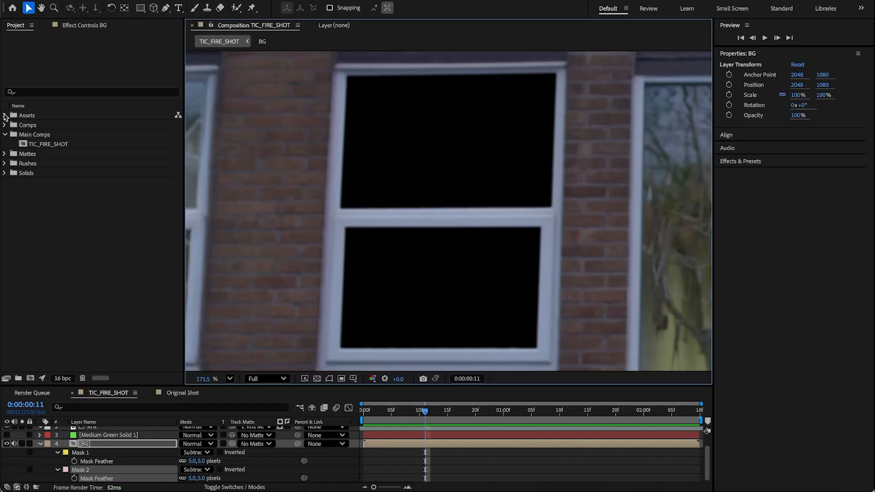
click(5, 115)
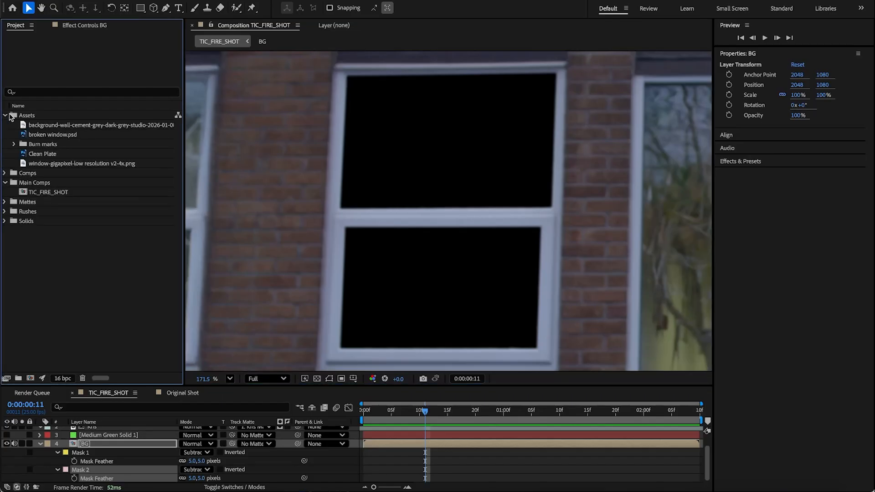
click(72, 164)
drag(57, 163, 104, 450)
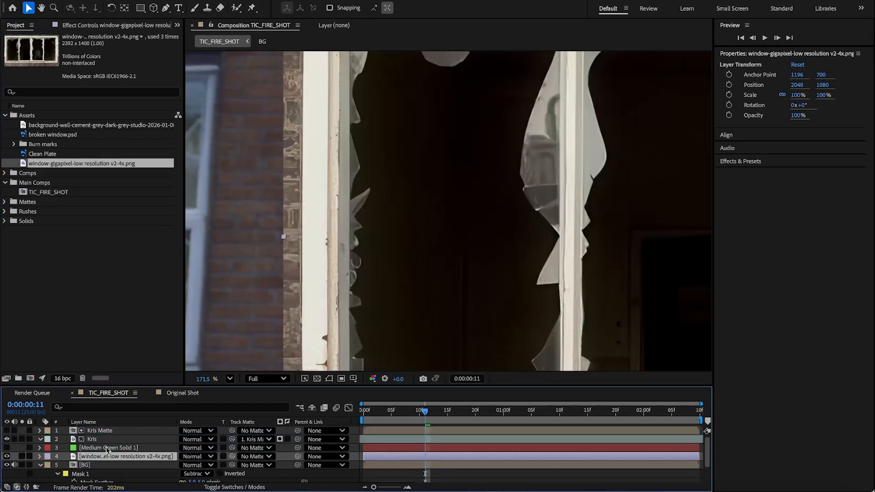
Step: Solo the window-gigapixel image layer
scroll(409, 229, down, 3)
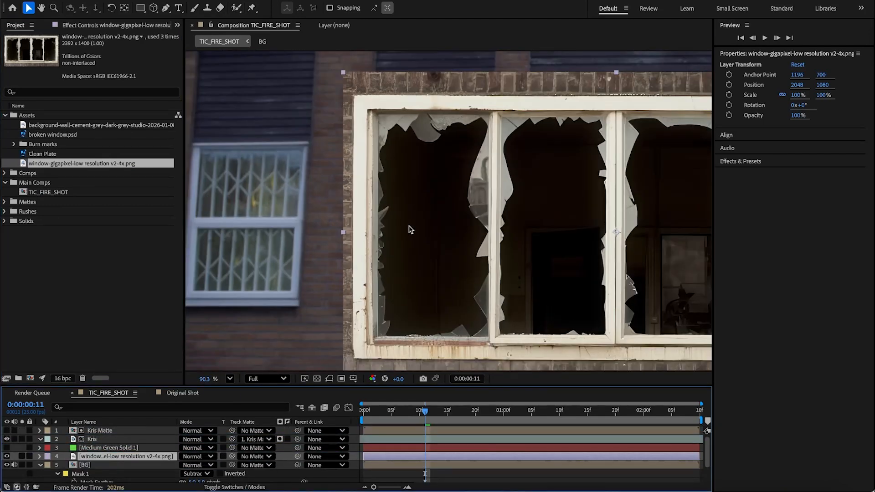
key(space)
drag(475, 231, 343, 226)
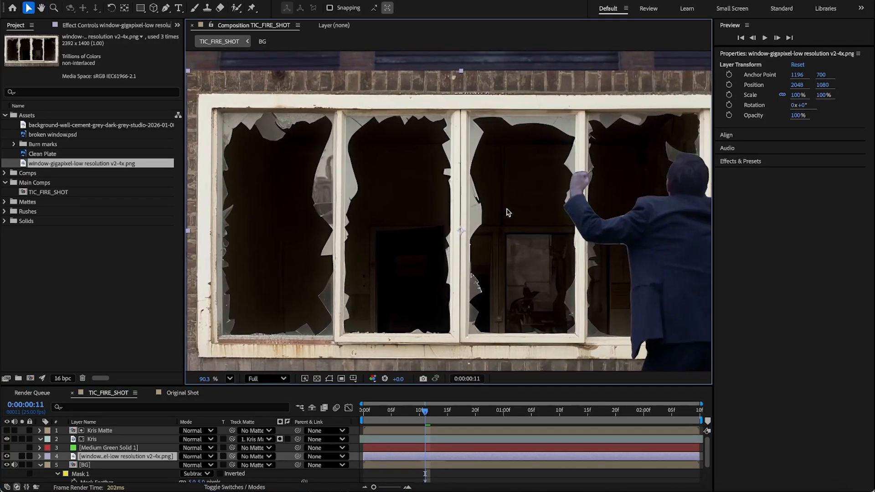
click(22, 456)
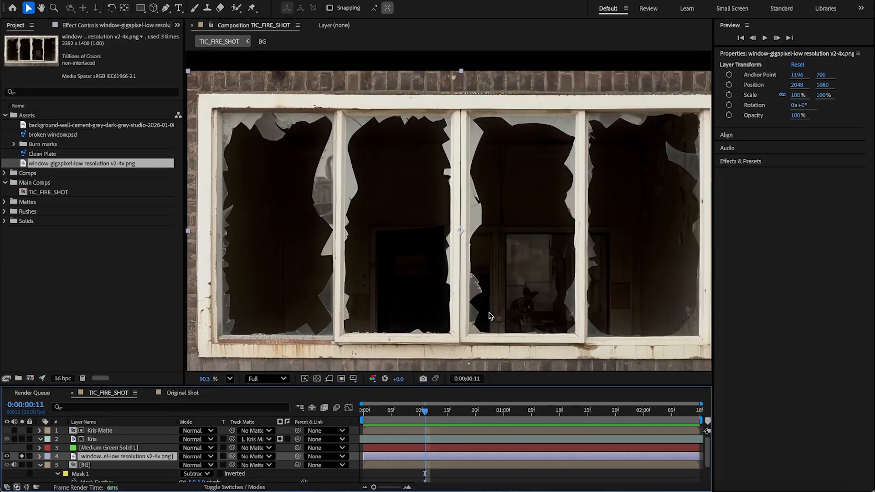
Step: Draw a four-point Pen mask around the third pane of the broken window image, placing points at the frame corners
key(space)
drag(559, 293, 500, 293)
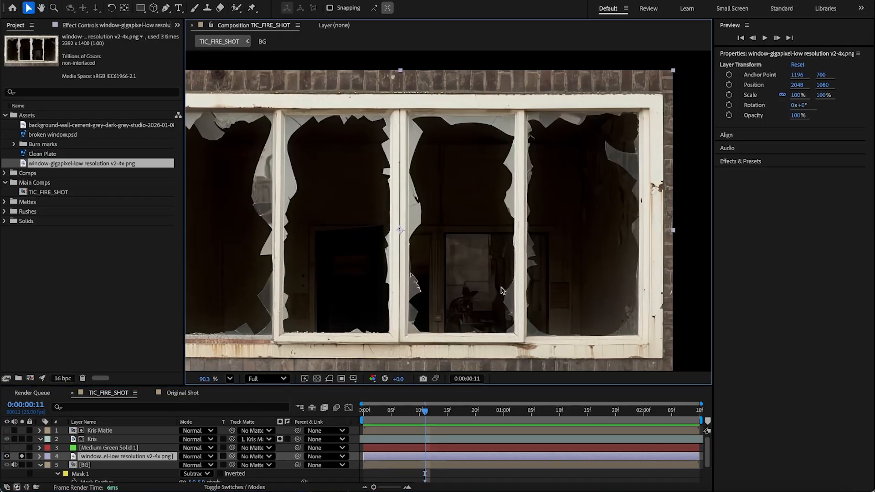
scroll(502, 290, up, 3)
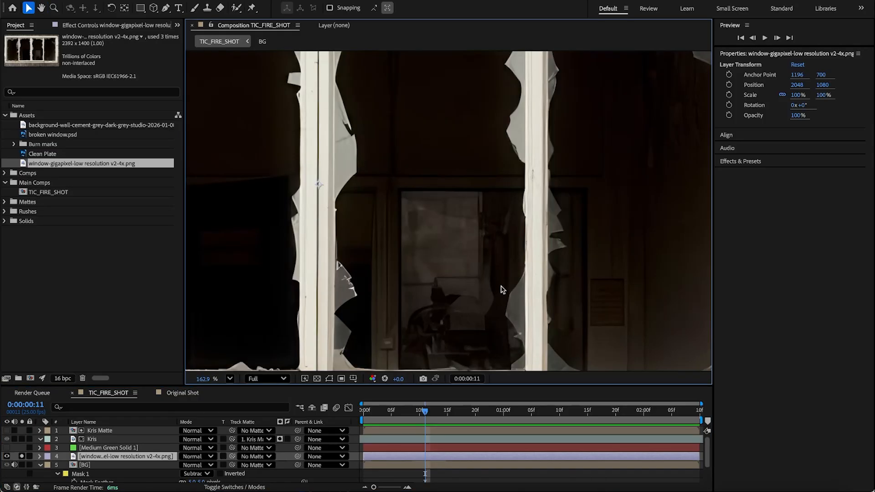
drag(575, 227, 545, 229)
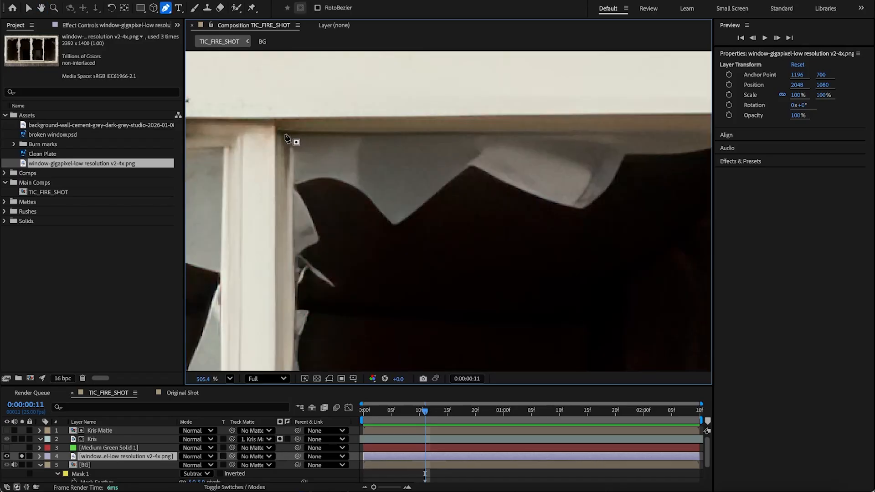
click(284, 133)
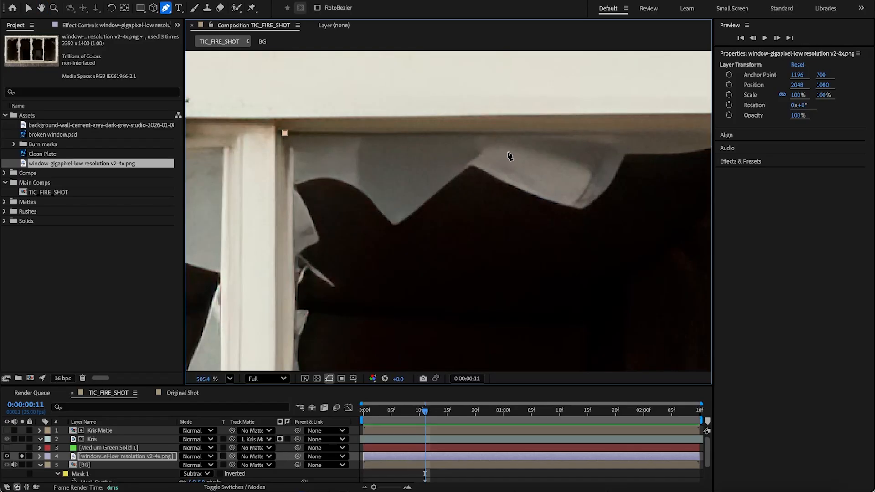
drag(596, 181, 322, 196)
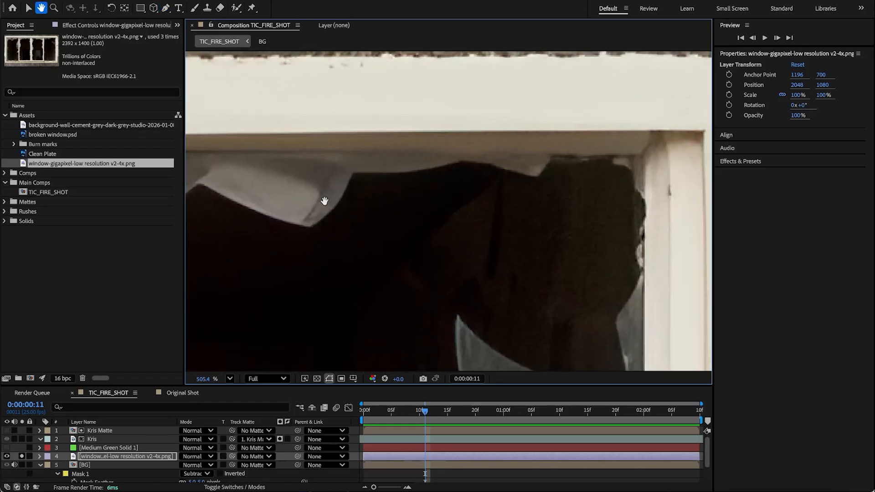
click(643, 155)
drag(612, 300, 556, 93)
drag(591, 326, 533, 121)
drag(532, 328, 527, 82)
drag(530, 301, 530, 65)
drag(518, 256, 523, 152)
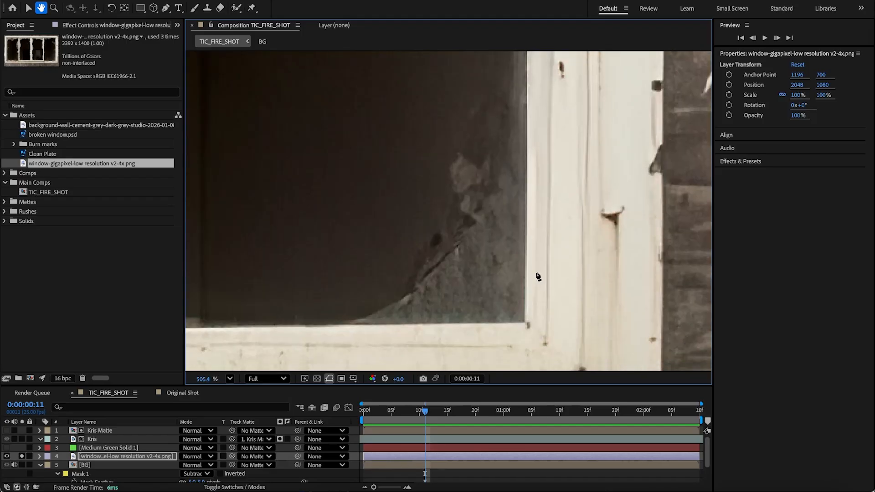
click(525, 324)
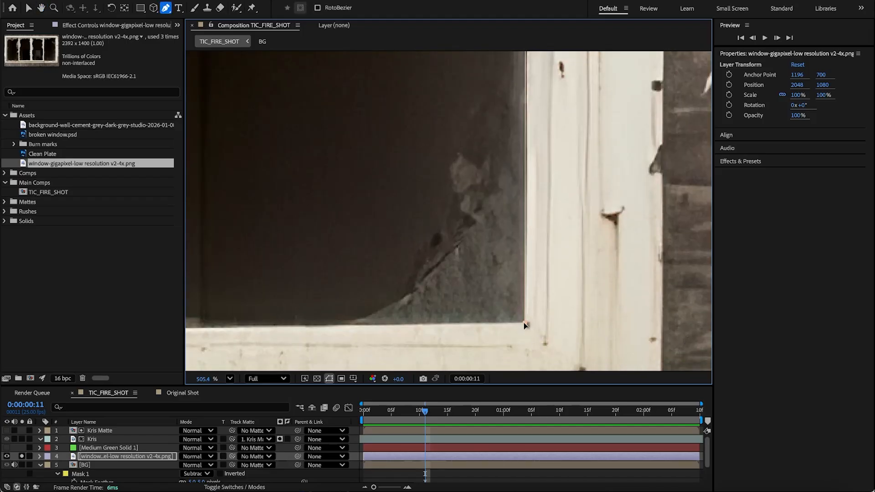
drag(455, 309, 674, 272)
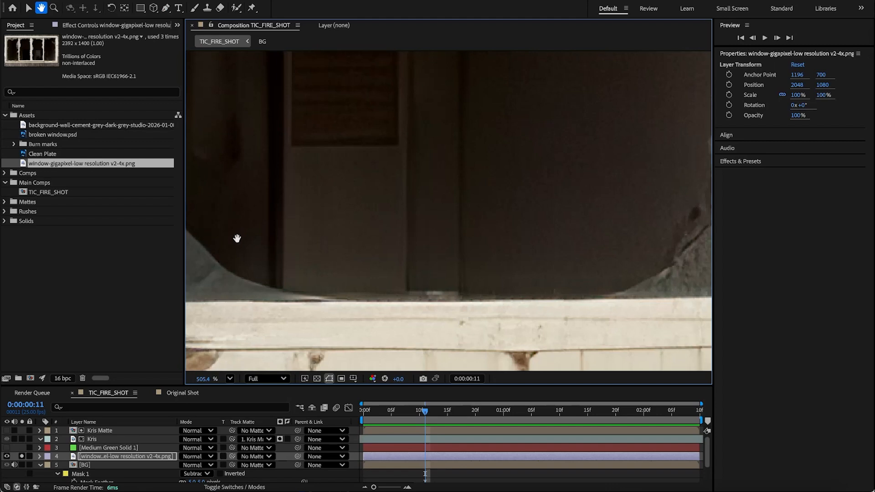
drag(237, 238, 464, 238)
click(386, 303)
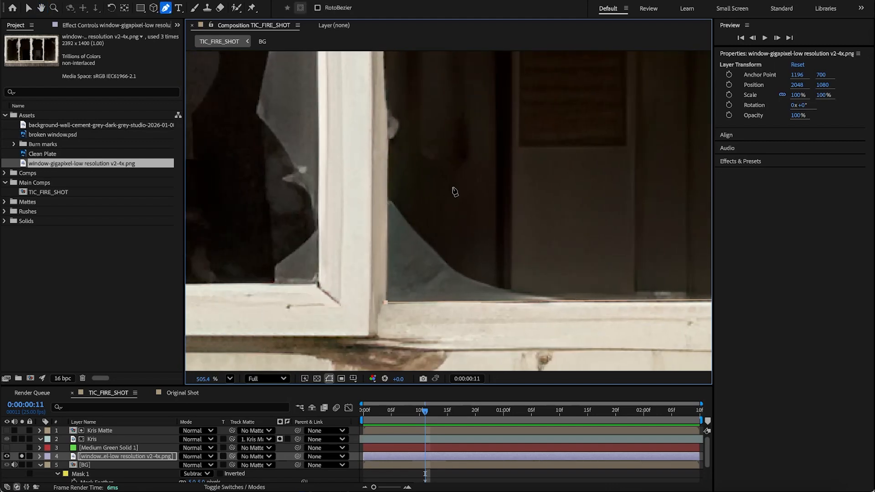
drag(460, 135, 459, 396)
drag(445, 84, 458, 210)
drag(465, 55, 453, 333)
drag(460, 153, 458, 303)
drag(436, 134, 434, 231)
click(397, 108)
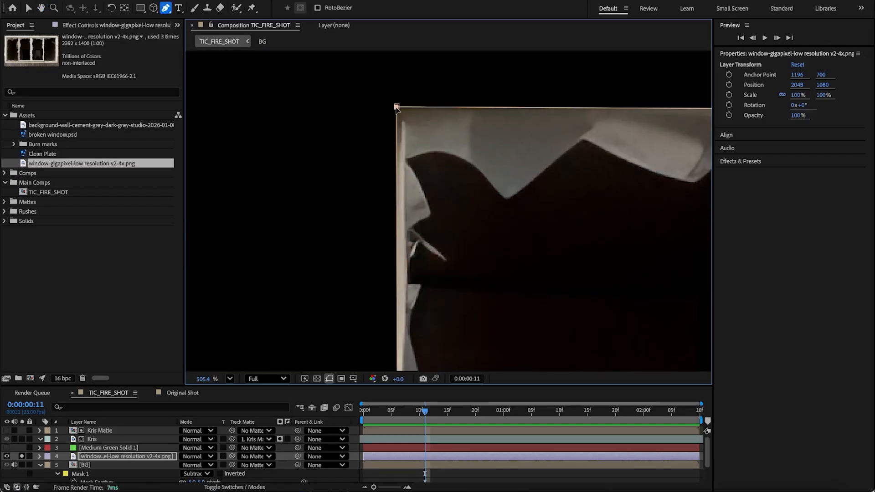
Step: Set the window image mask's mode to None
click(126, 457)
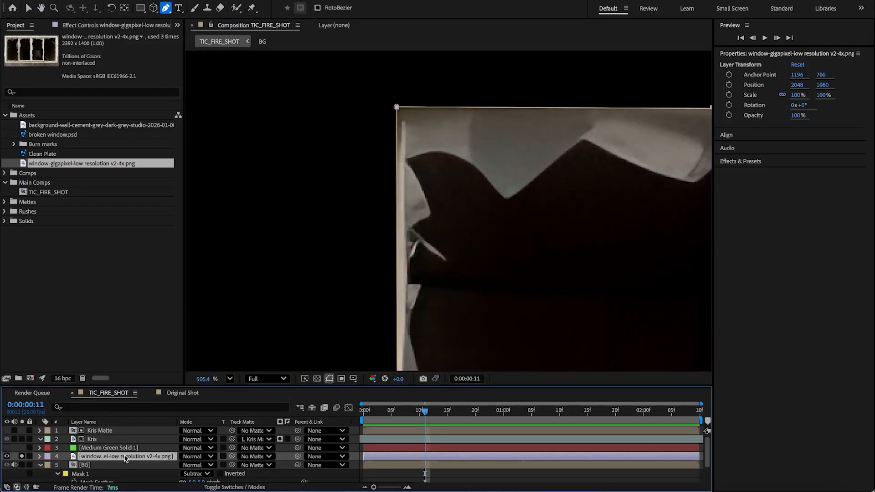
drag(529, 235, 211, 269)
drag(484, 240, 344, 241)
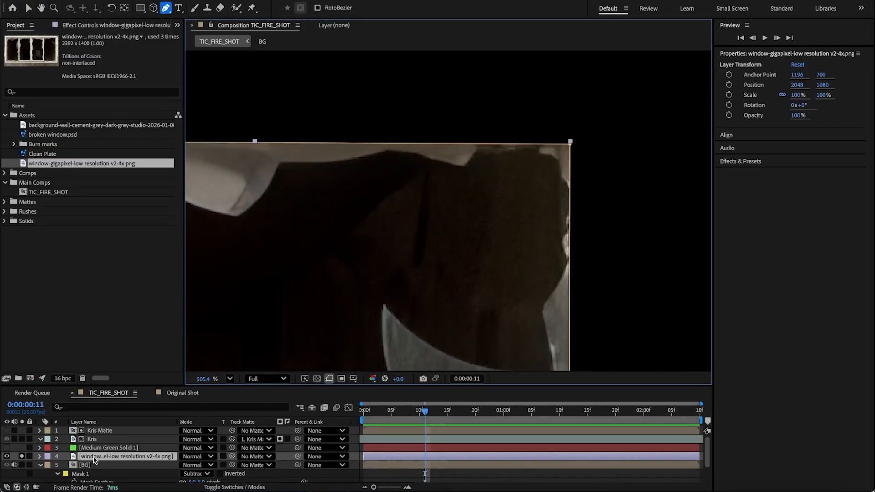
key(m)
click(196, 465)
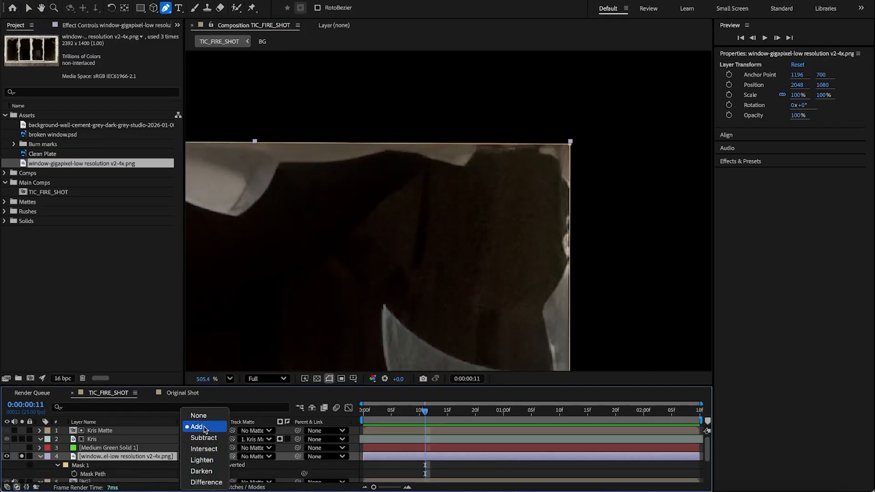
click(199, 416)
Step: Nudge the window image mask's corner points onto the pane's frame edges
drag(569, 145, 572, 144)
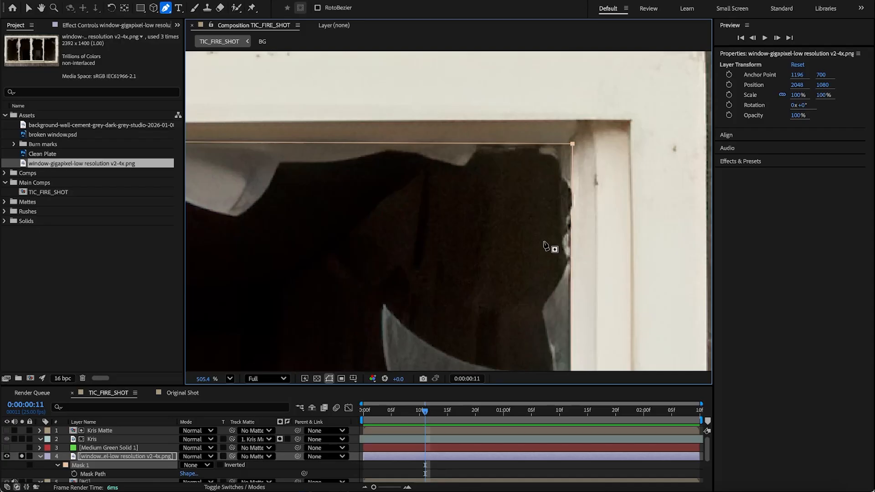
key(h)
drag(526, 258, 469, 103)
drag(498, 259, 463, 97)
drag(454, 268, 456, 177)
drag(456, 246, 456, 168)
drag(415, 287, 412, 167)
drag(447, 283, 439, 184)
drag(435, 250, 418, 100)
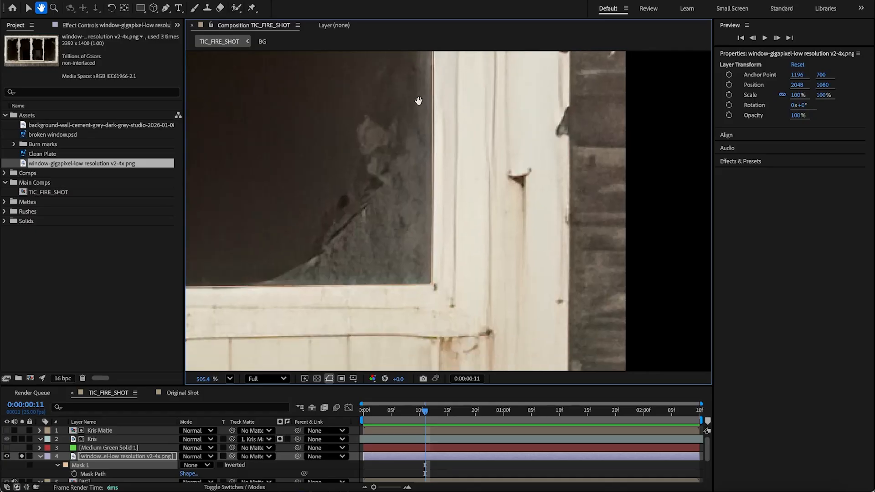
key(g)
click(432, 275)
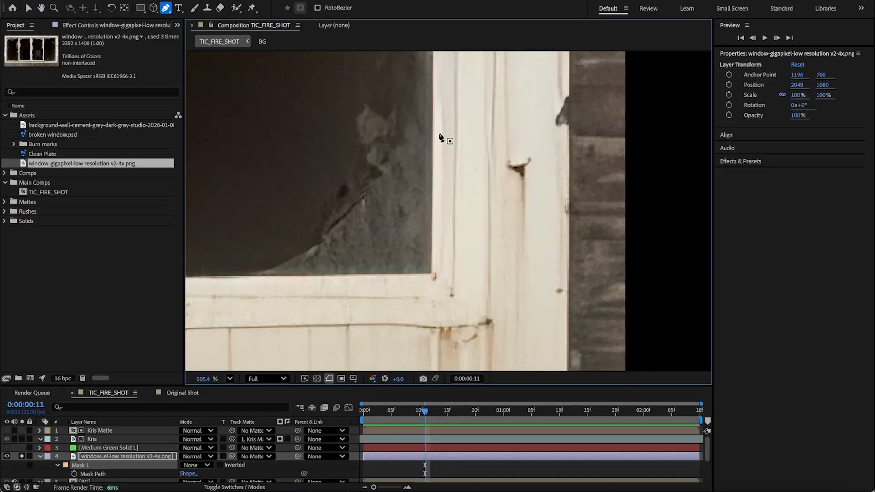
Step: Set the window image mask's colour to red (F1020C)
click(66, 466)
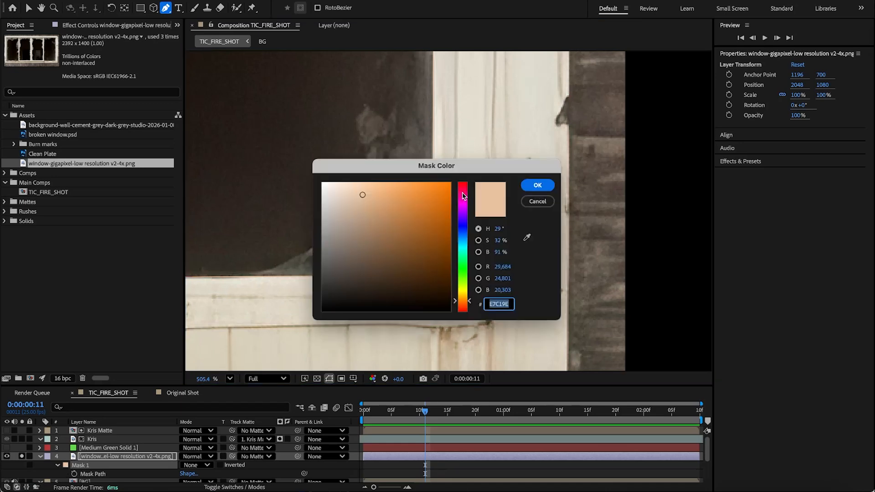
drag(464, 196, 464, 187)
click(445, 208)
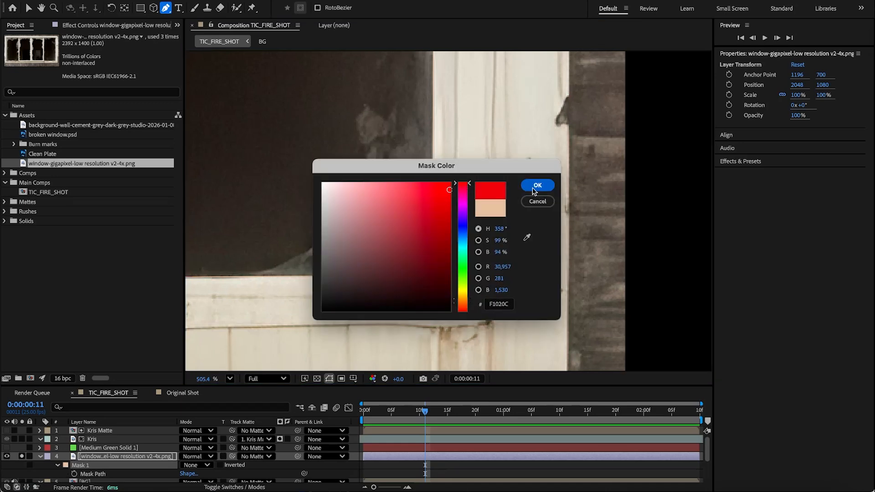
click(538, 185)
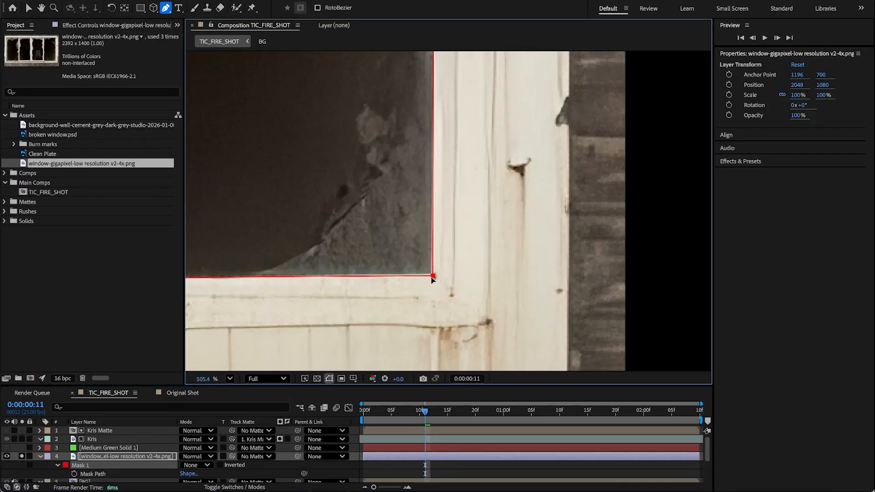
Step: Add a vertex on the mask's left edge and nudge it onto the pane's frame
key(space)
drag(502, 163, 497, 294)
drag(475, 132, 469, 343)
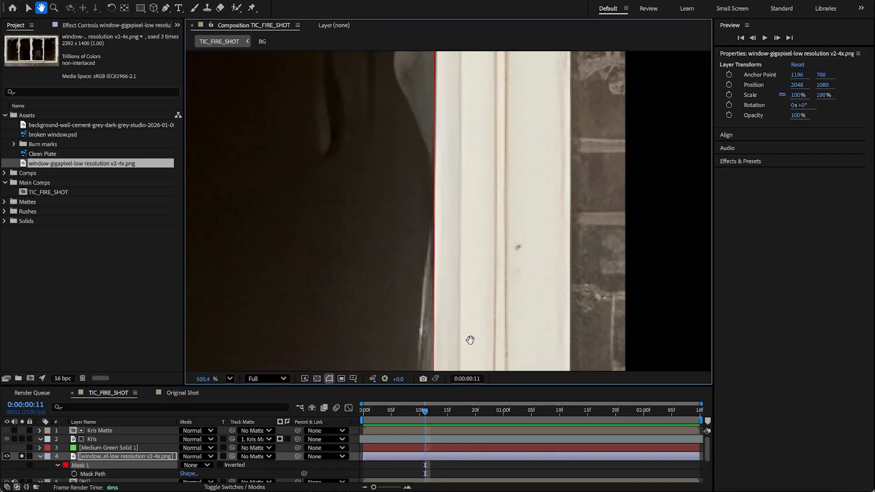
click(433, 153)
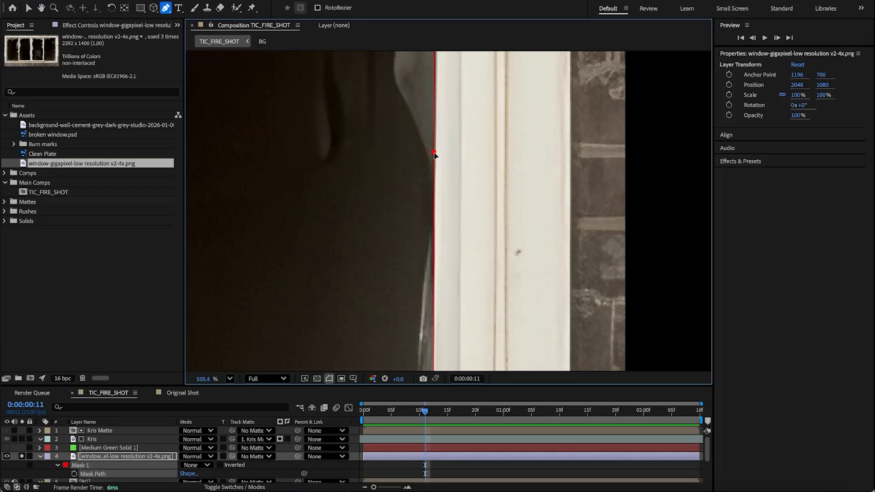
drag(434, 153, 436, 154)
drag(473, 195, 473, 342)
drag(472, 162, 472, 301)
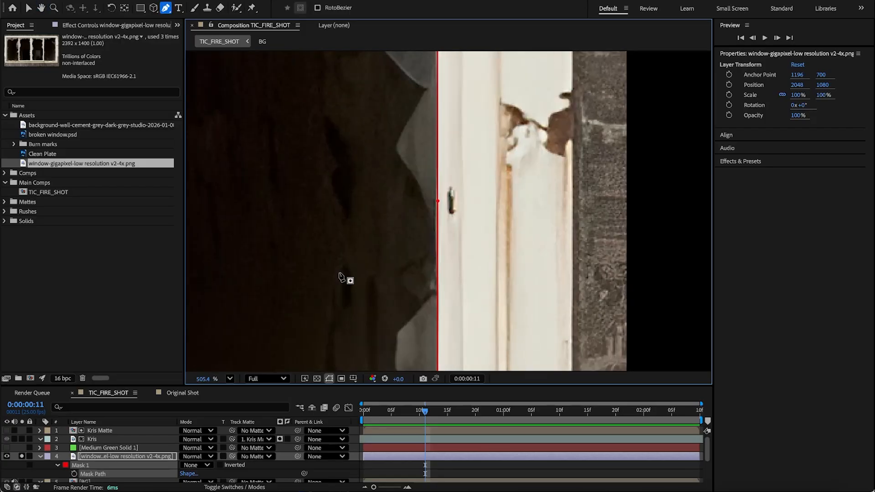
drag(329, 273, 639, 269)
drag(280, 239, 473, 199)
drag(461, 165, 471, 375)
drag(487, 135, 447, 132)
drag(448, 258, 420, 127)
drag(422, 273, 420, 96)
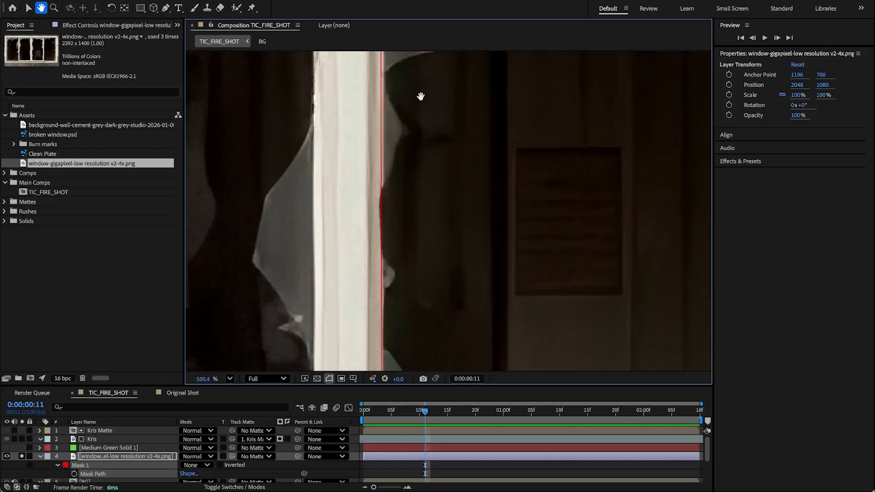
drag(423, 292, 423, 127)
drag(382, 280, 384, 281)
drag(420, 154, 430, 315)
drag(434, 150, 455, 354)
drag(440, 175, 435, 261)
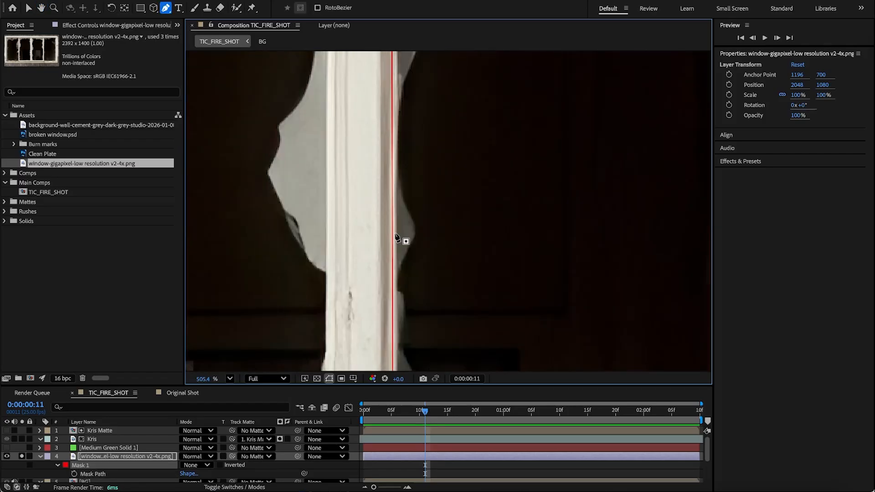
Step: Add another vertex lower on the mask's left edge and nudge it onto the frame
click(393, 234)
mouse_move(393, 235)
mouse_down()
mouse_move(373, 235)
mouse_move(395, 235)
mouse_up()
drag(424, 143, 437, 287)
drag(390, 108, 393, 108)
drag(495, 298, 456, 57)
drag(402, 310, 355, 163)
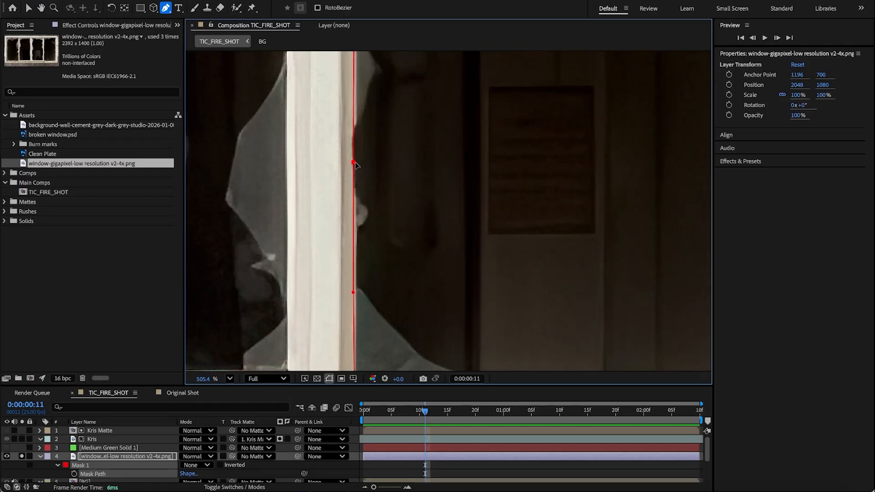
scroll(424, 201, down, 5)
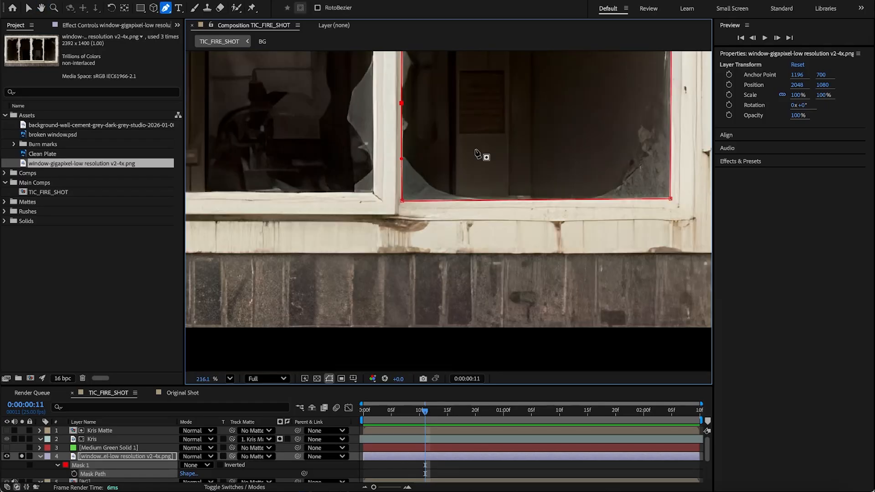
drag(469, 97, 469, 210)
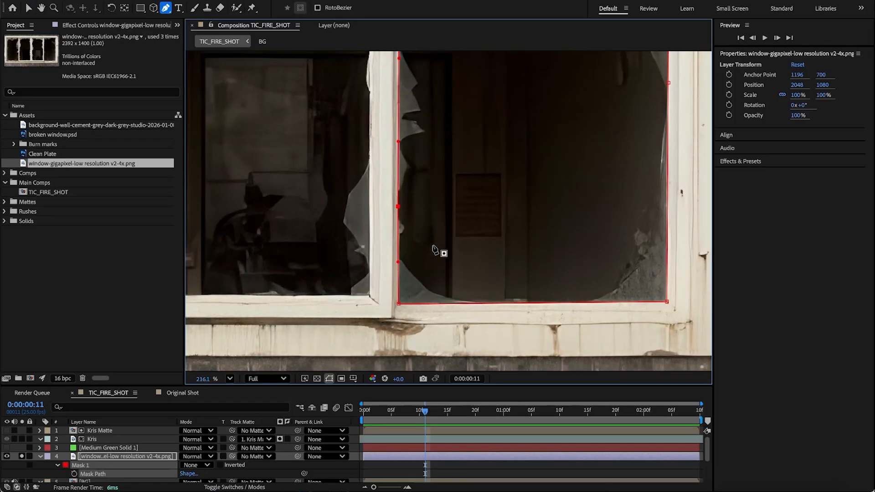
Step: Set the window image mask's mode to Add
click(107, 460)
click(195, 465)
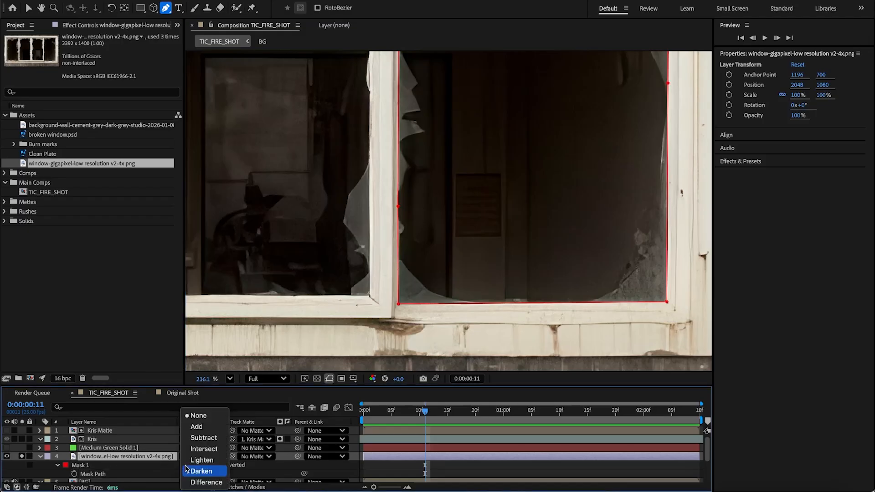
click(196, 419)
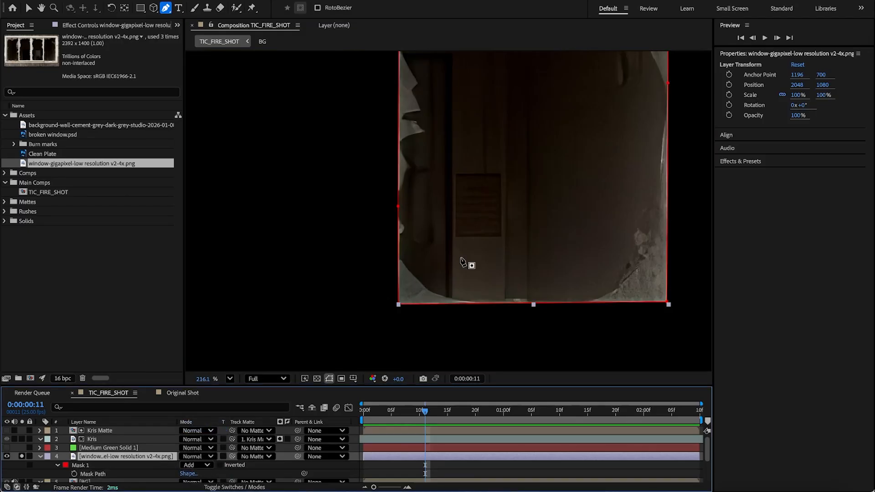
Step: Unsolo the window image layer to see it over the shot
click(328, 380)
scroll(504, 208, down, 4)
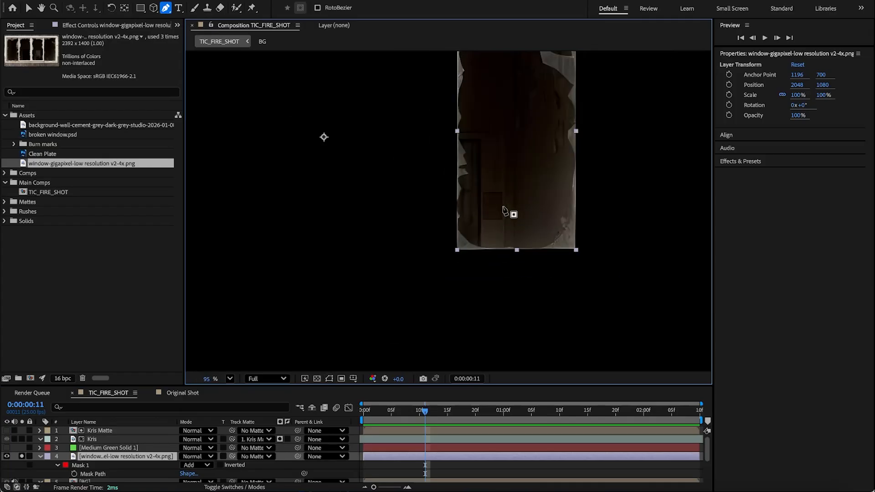
click(22, 456)
scroll(426, 259, down, 1)
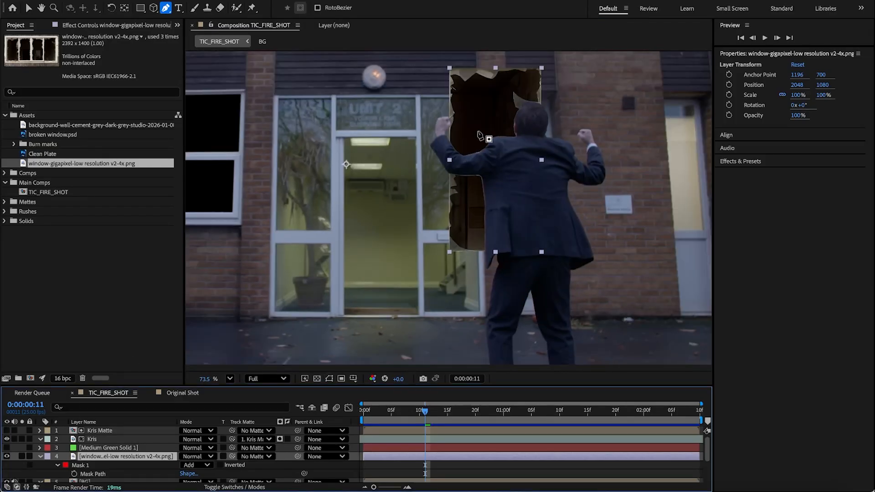
Step: Move the masked window image over the building's upper-left window opening
key(v)
drag(479, 135, 480, 221)
key(h)
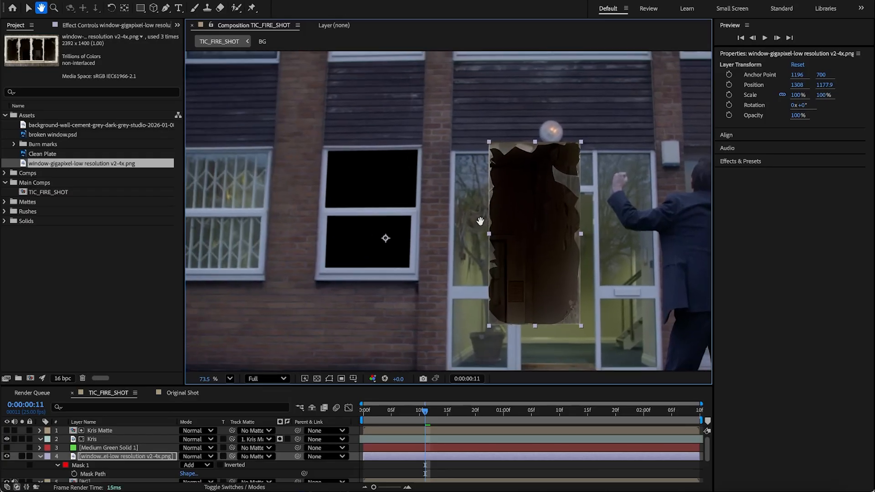
key(v)
drag(539, 218, 377, 220)
Step: Pre-compose the window image layer, moving all attributes, into a new composition named Broken Window 1
right_click(378, 220)
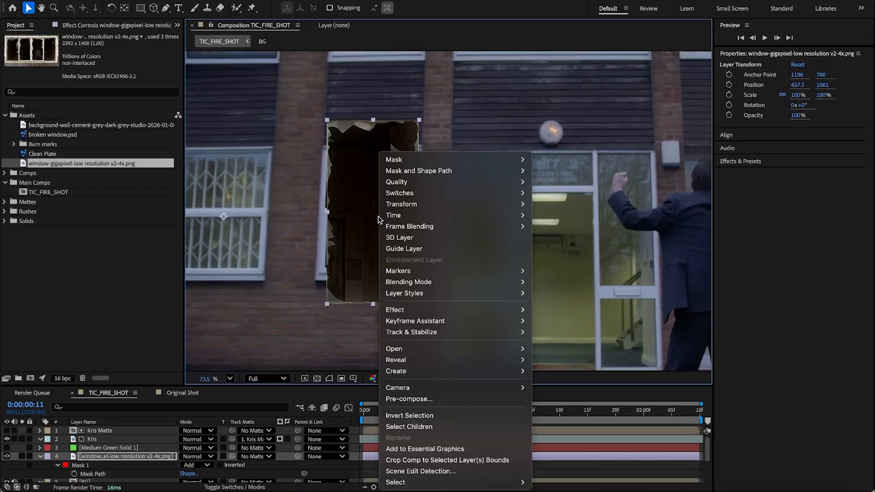
click(421, 399)
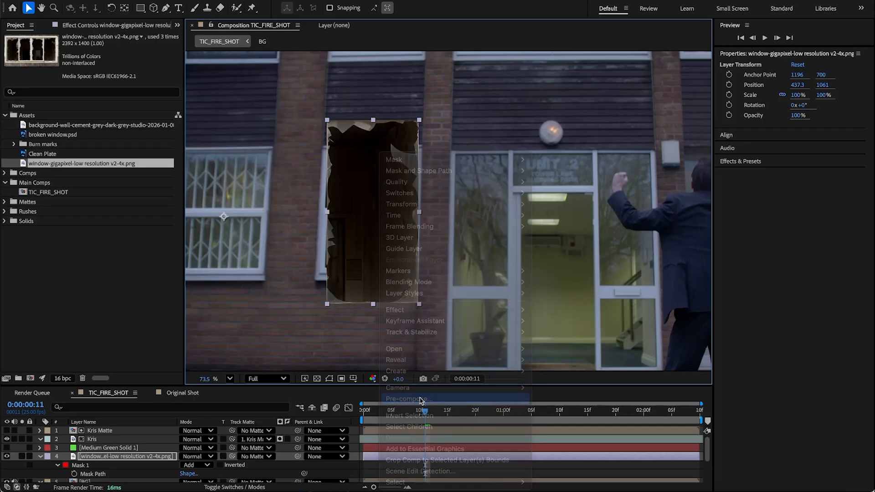
click(410, 250)
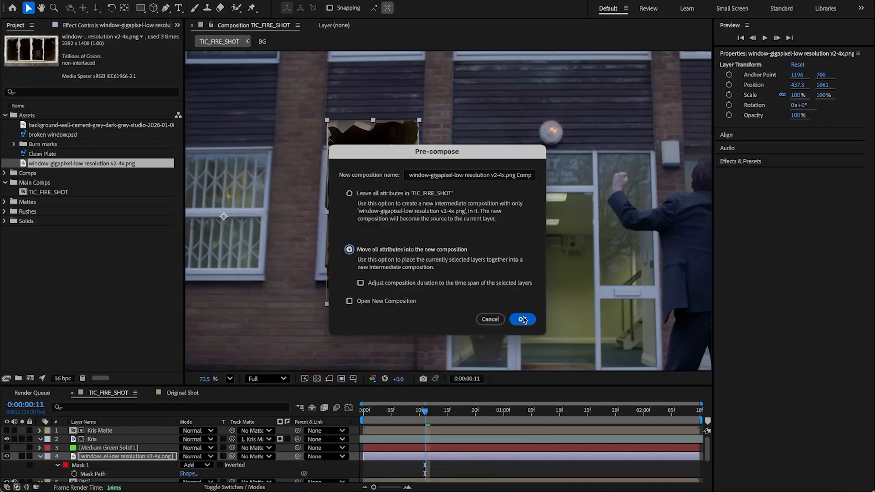
click(467, 175)
text(Broken Window 1)
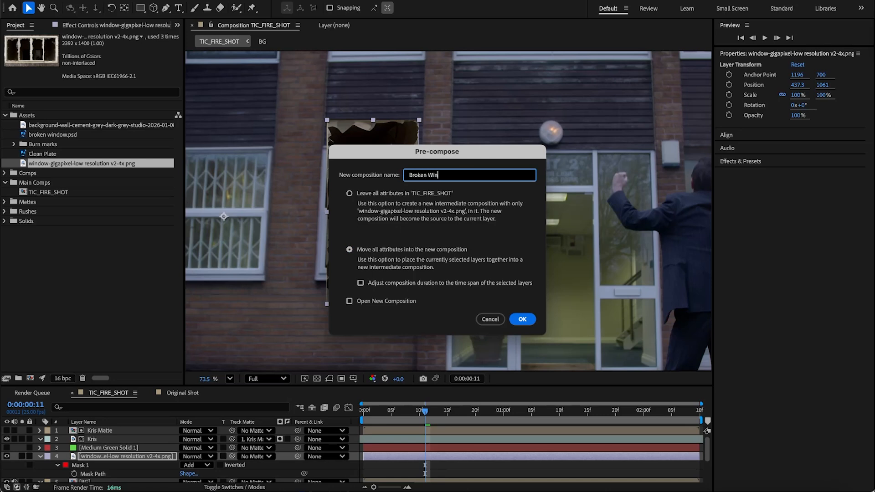
click(523, 319)
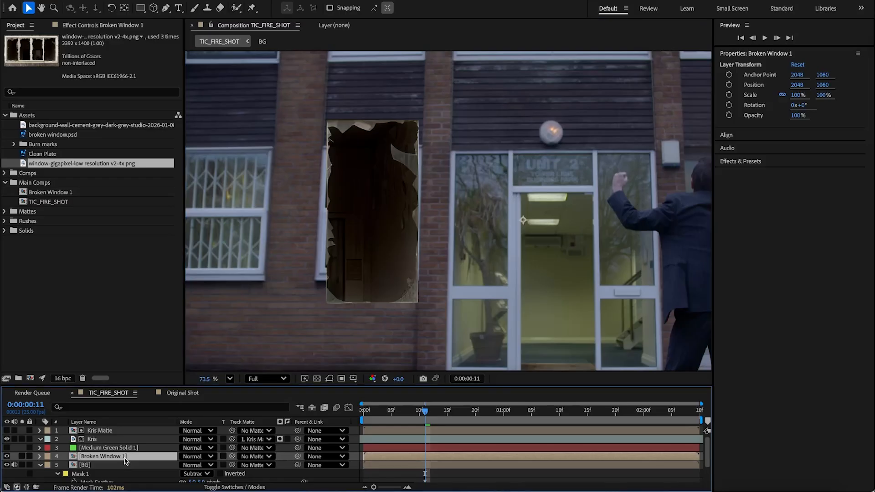
Step: Open the Broken Window 1 precomp and center the image layer's anchor point in its content
double_click(109, 456)
scroll(369, 283, down, 4)
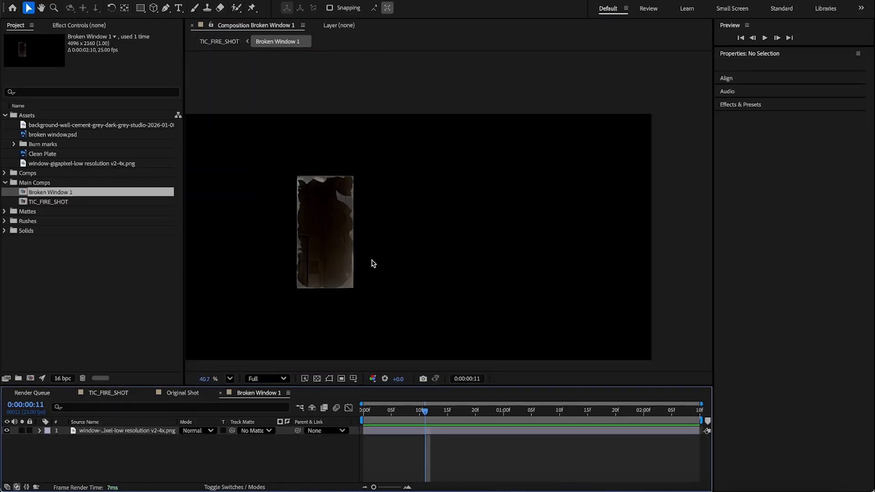
click(139, 431)
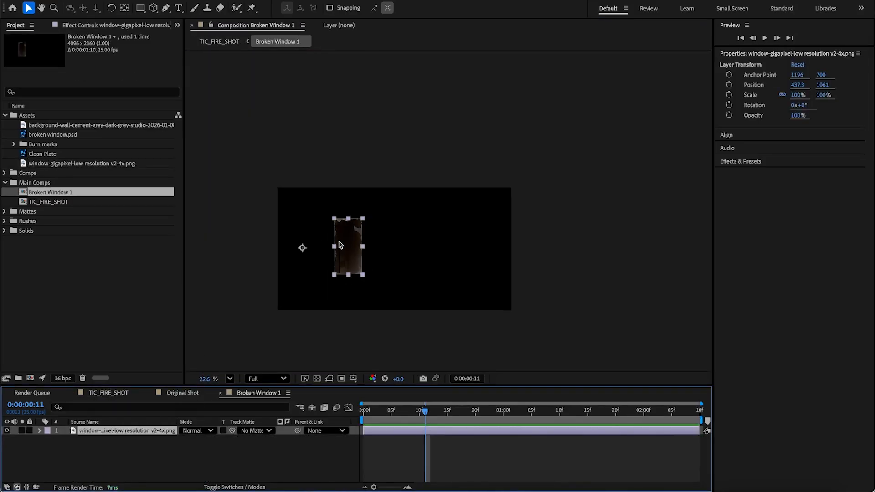
right_click(348, 246)
mouse_move(408, 209)
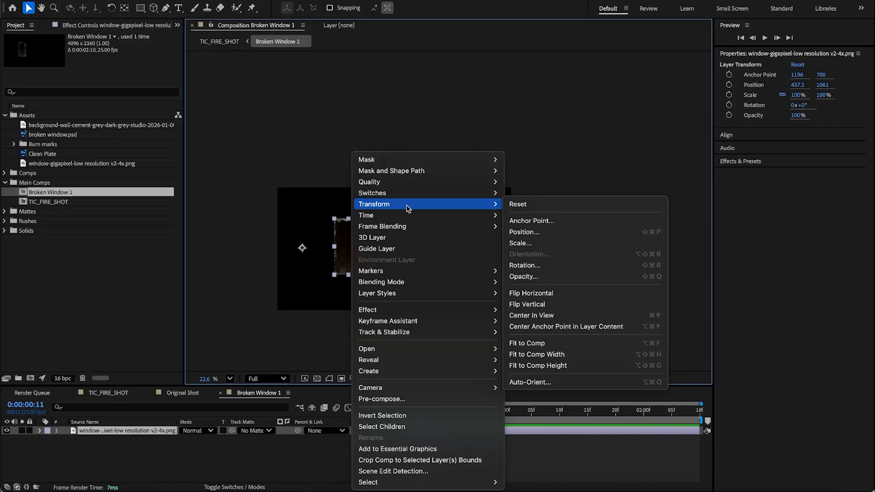
click(566, 326)
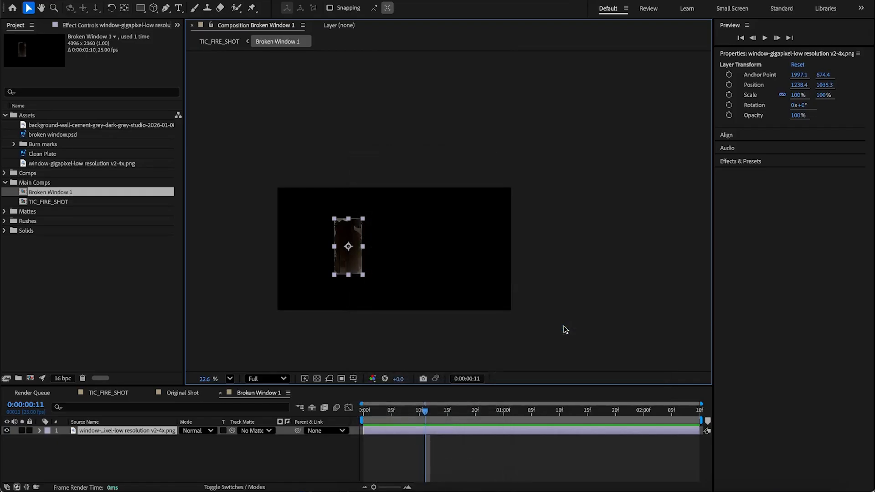
Step: Center the image layer in the Broken Window 1 composition view
right_click(348, 247)
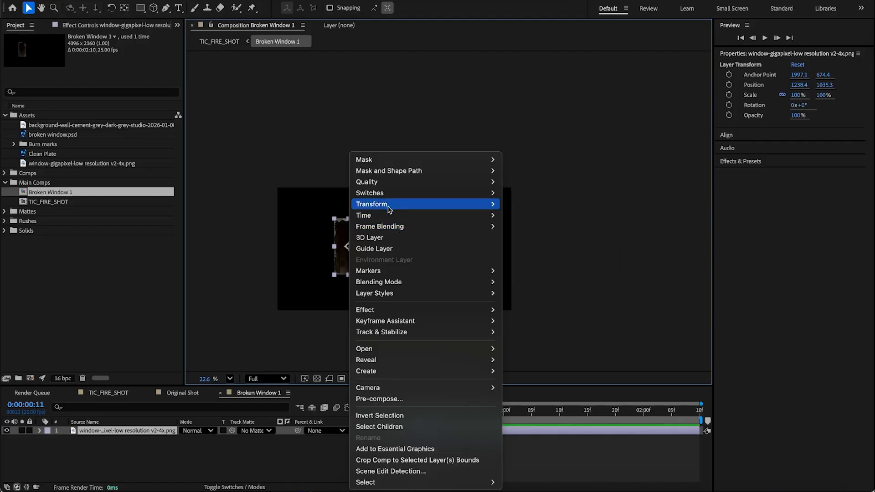
mouse_move(391, 205)
click(527, 316)
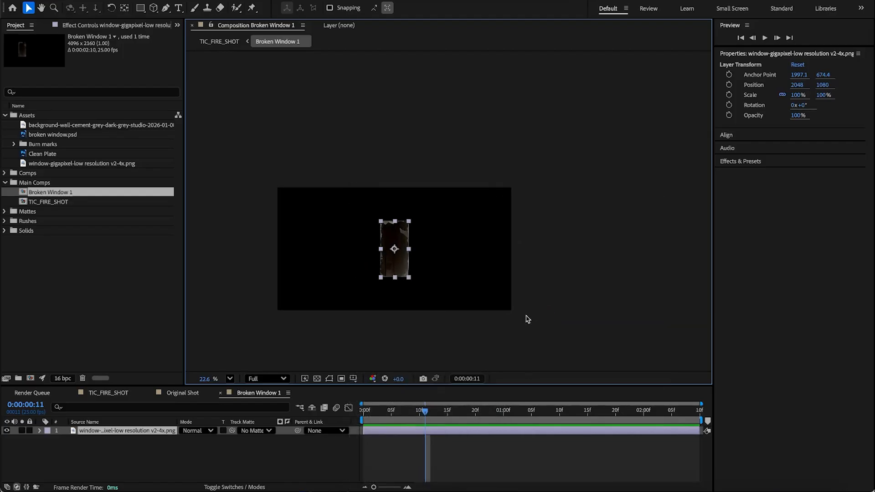
click(483, 458)
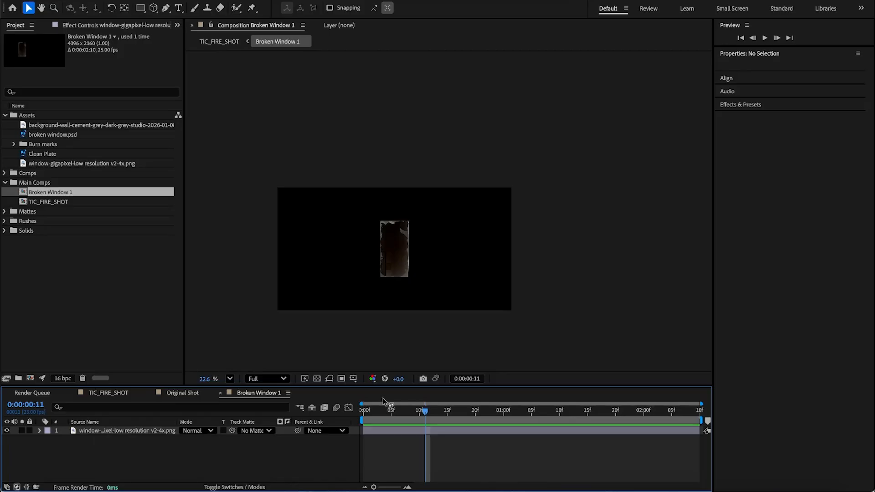
Step: Turn on the transparency grid and zoom in on the window image
click(317, 379)
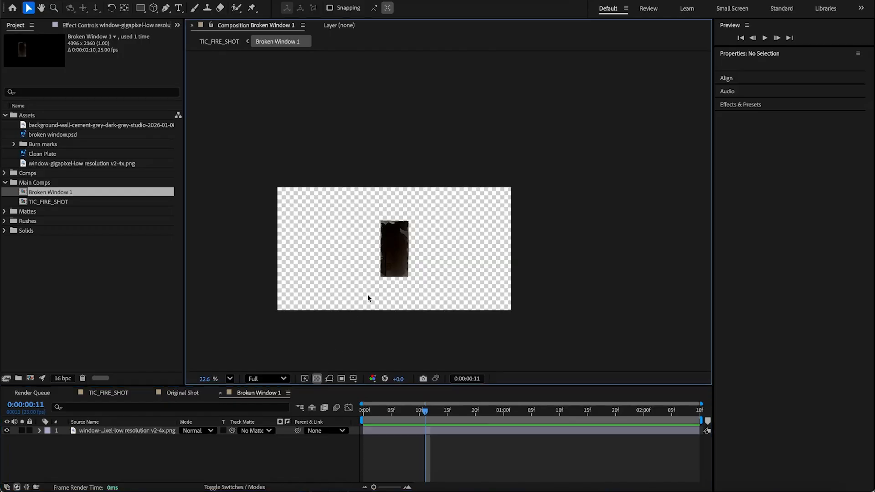
scroll(377, 276, up, 5)
key(h)
drag(461, 178, 440, 228)
key(v)
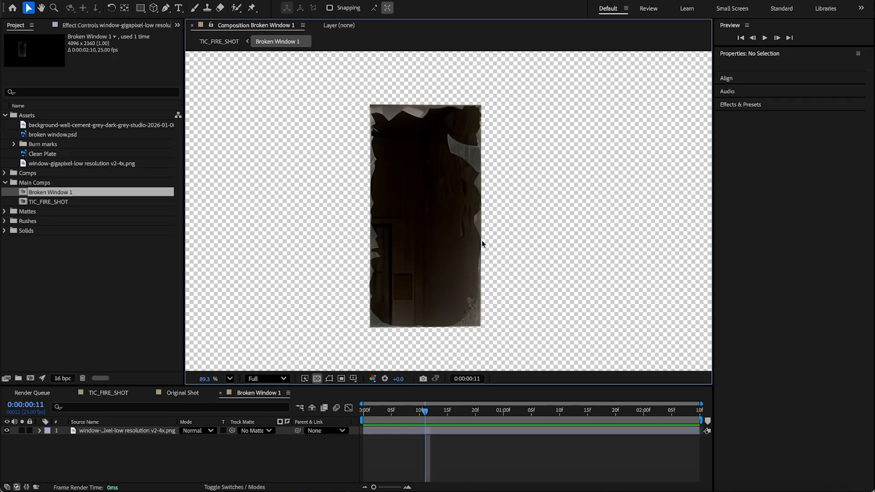
Step: Set the Broken Window 1 composition width to 500 px
key(ctrl+k)
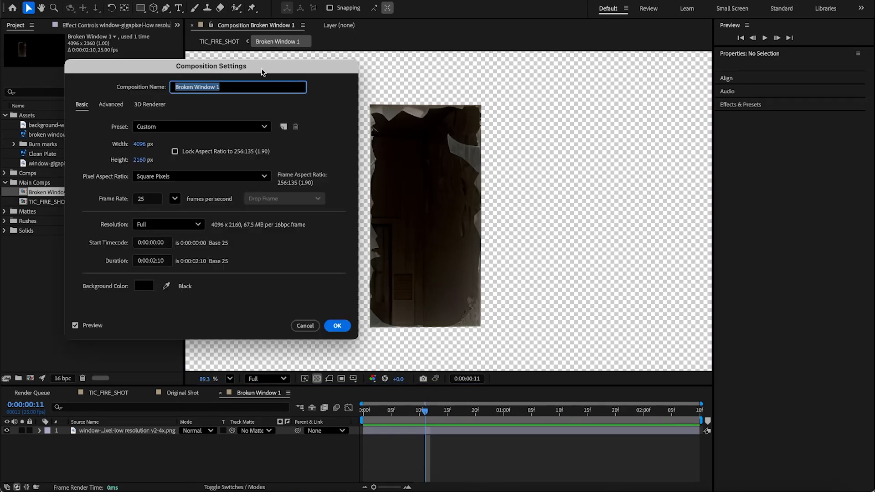
click(139, 144)
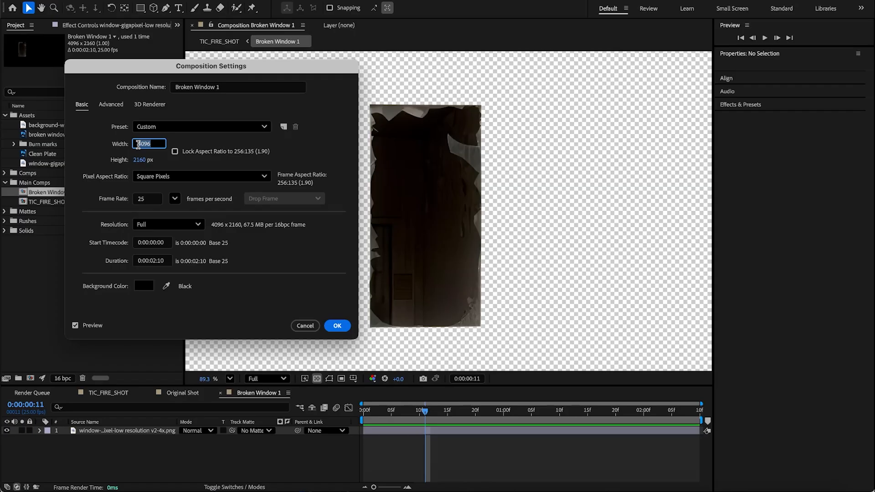
text(500)
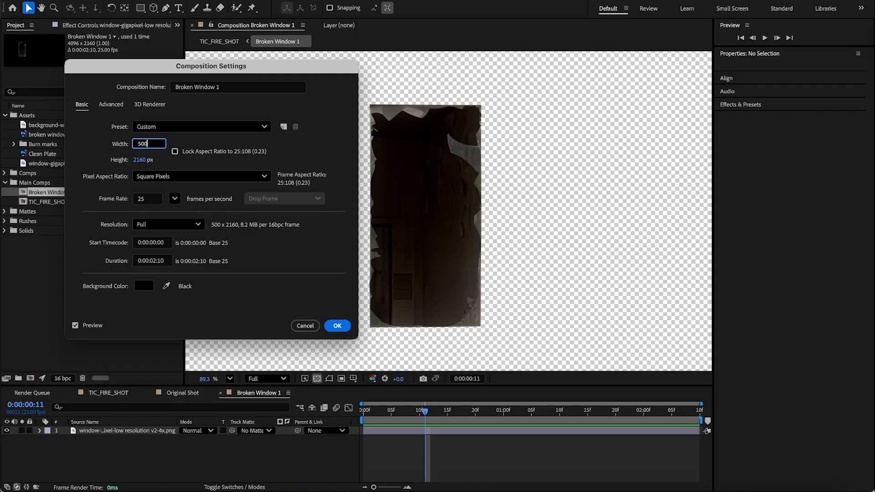
key(Return)
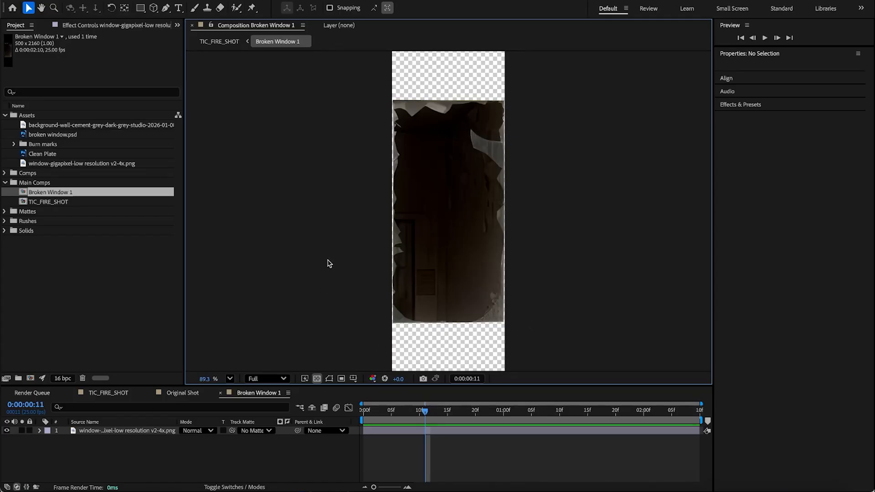
Step: Set the Broken Window 1 composition height to 1000 px
key(ctrl+k)
click(141, 160)
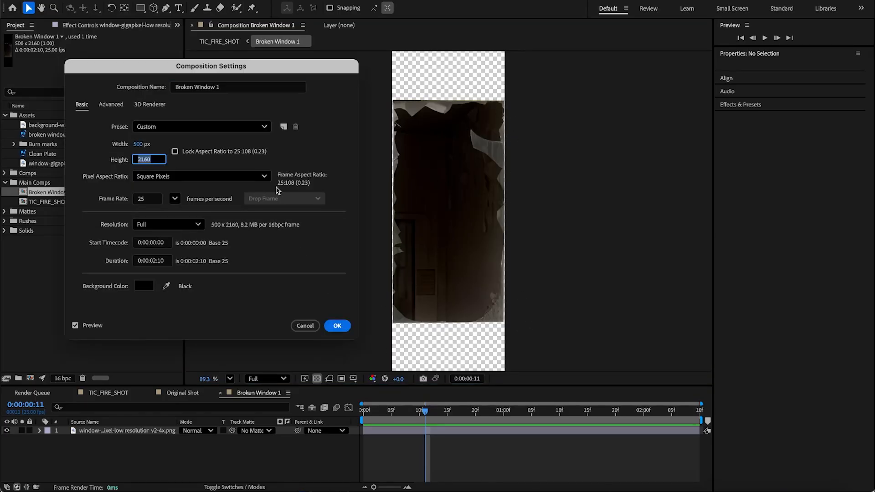
text(1000)
key(Return)
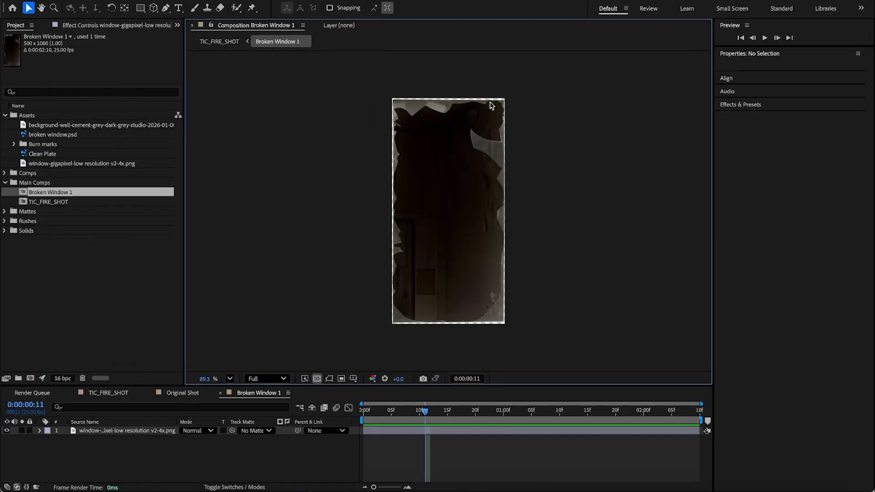
Step: Switch to TIC_FIRE_SHOT and move the Broken Window 1 layer over the window left of the doorway
click(284, 456)
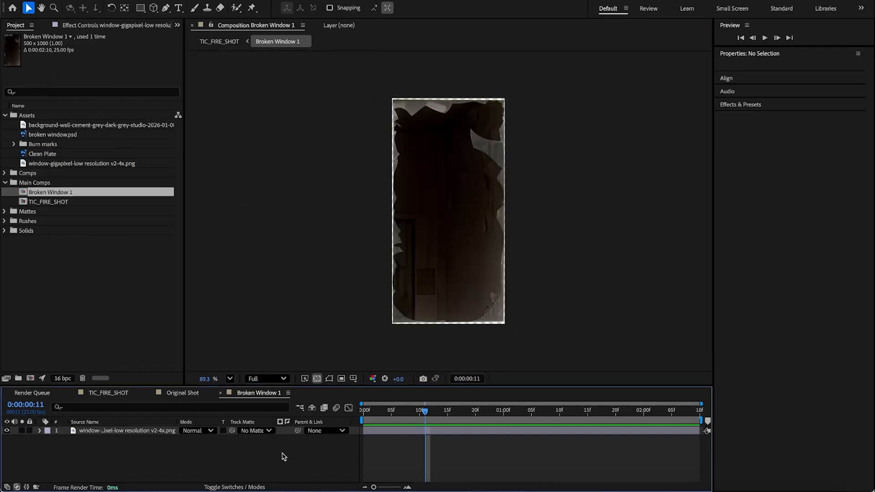
click(112, 394)
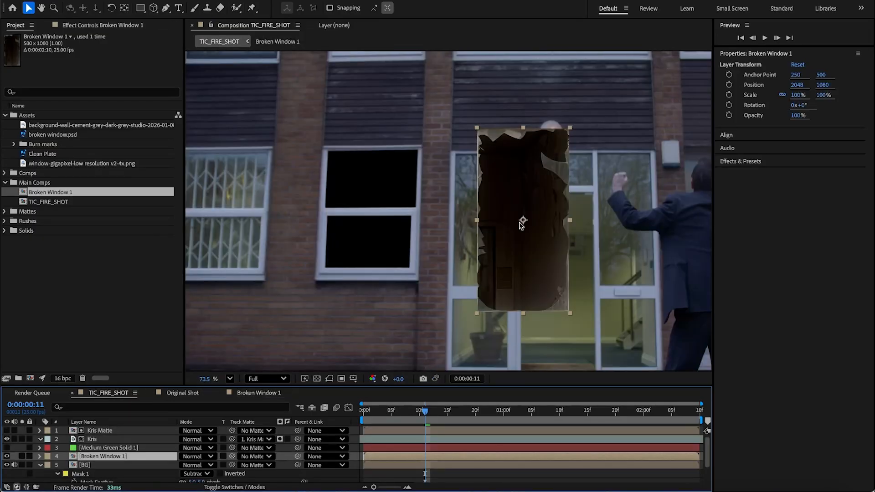
drag(524, 221, 372, 209)
drag(372, 208, 372, 212)
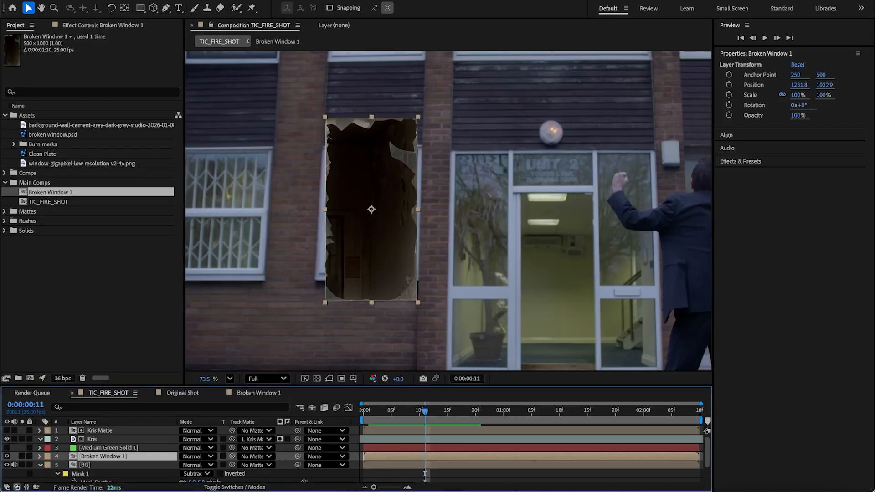
Step: Apply Corner Pin to the Broken Window 1 layer and drag its four corners onto the window frame
click(204, 0)
mouse_move(264, 141)
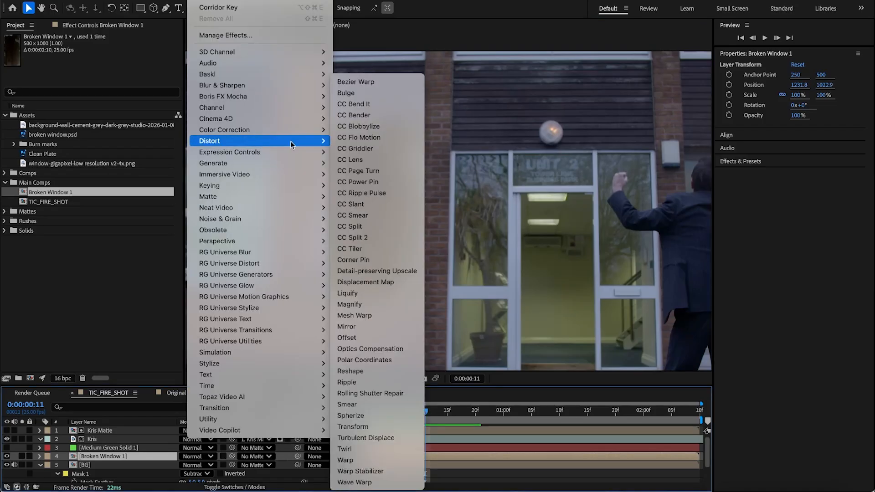
click(373, 260)
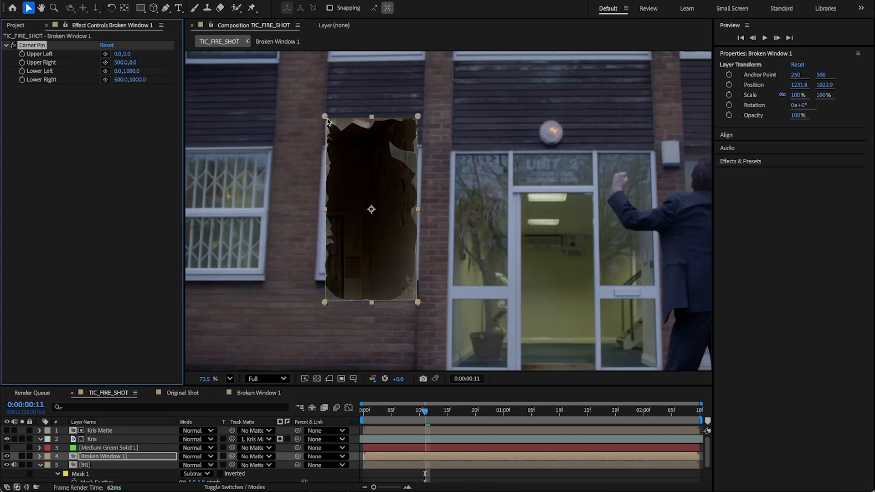
drag(327, 118, 328, 152)
drag(419, 117, 420, 149)
drag(418, 302, 413, 269)
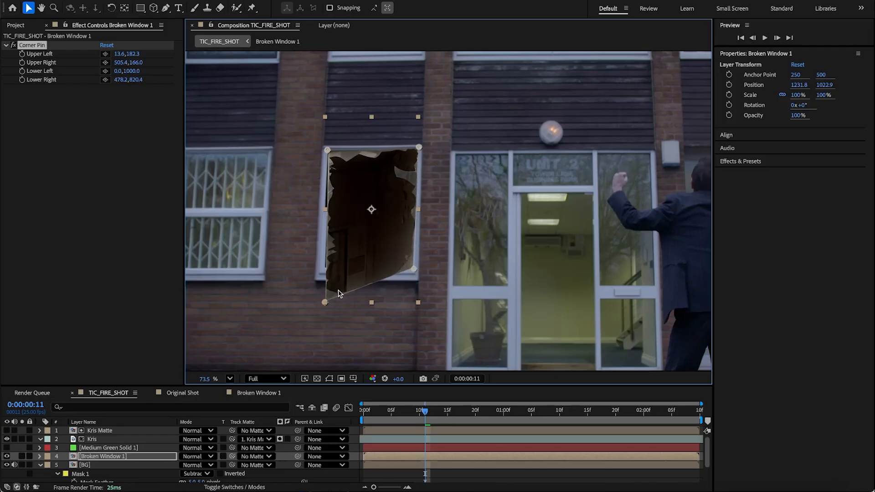
drag(324, 303, 319, 270)
Step: Move the Broken Window 1 layer below the BG layer so it shows through the window hole
scroll(361, 243, up, 4)
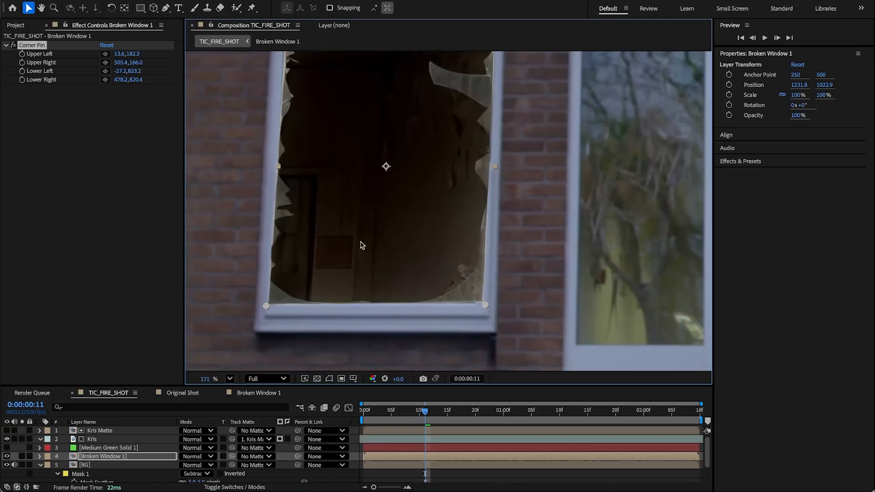
click(109, 456)
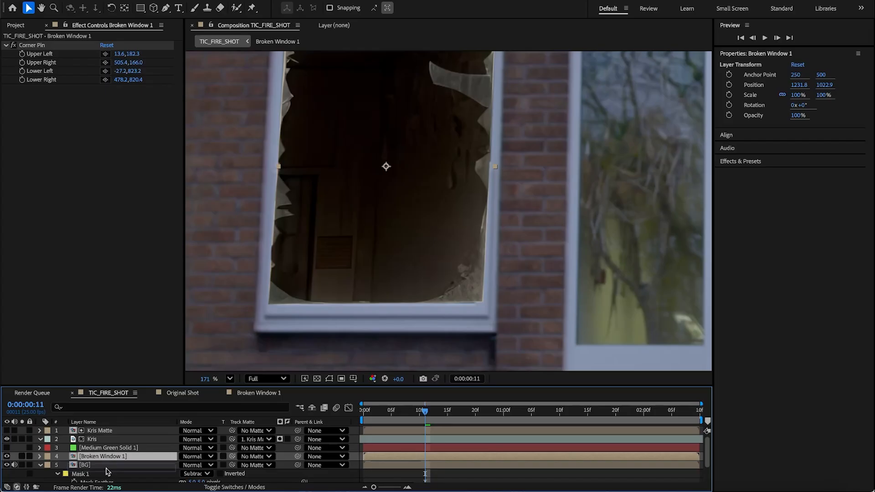
key(Delete)
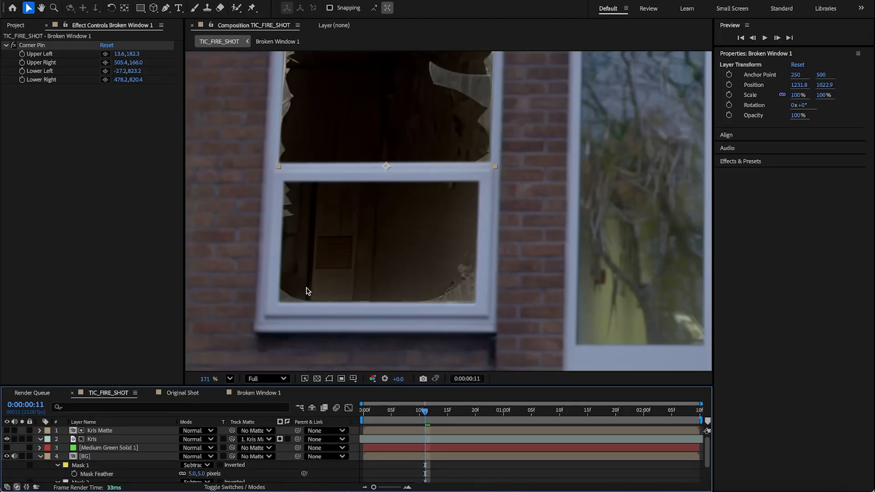
Step: Refine the upper-left and upper-right corner pins to the top corners of the window frame
drag(355, 203, 418, 316)
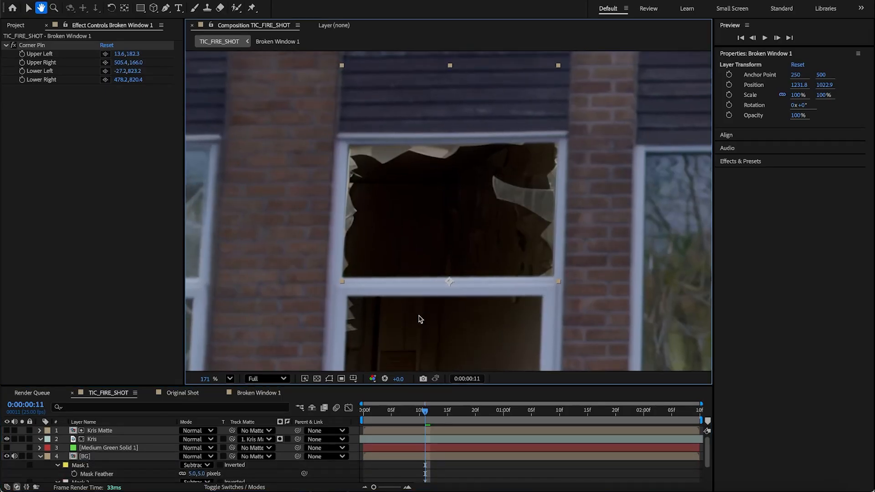
scroll(104, 470, down, 1)
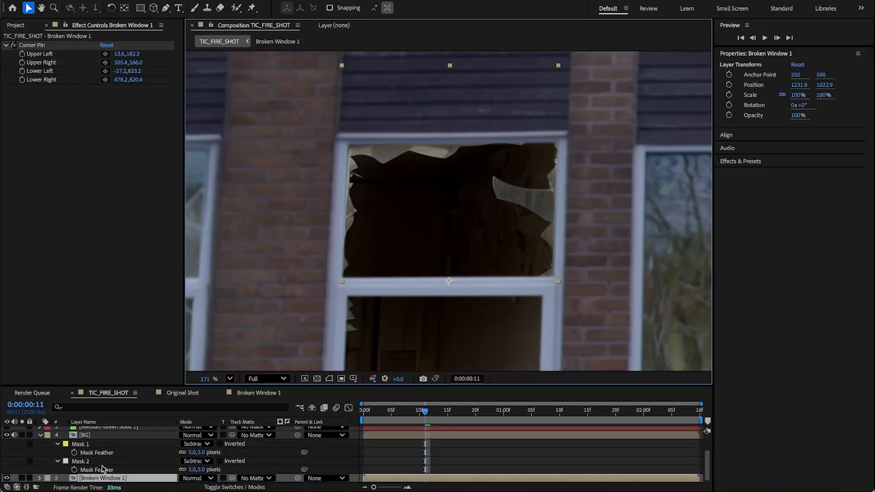
click(31, 45)
mouse_move(342, 143)
mouse_down()
mouse_move(351, 149)
mouse_move(345, 144)
mouse_up()
mouse_move(560, 137)
mouse_down()
mouse_move(559, 147)
mouse_move(561, 139)
mouse_up()
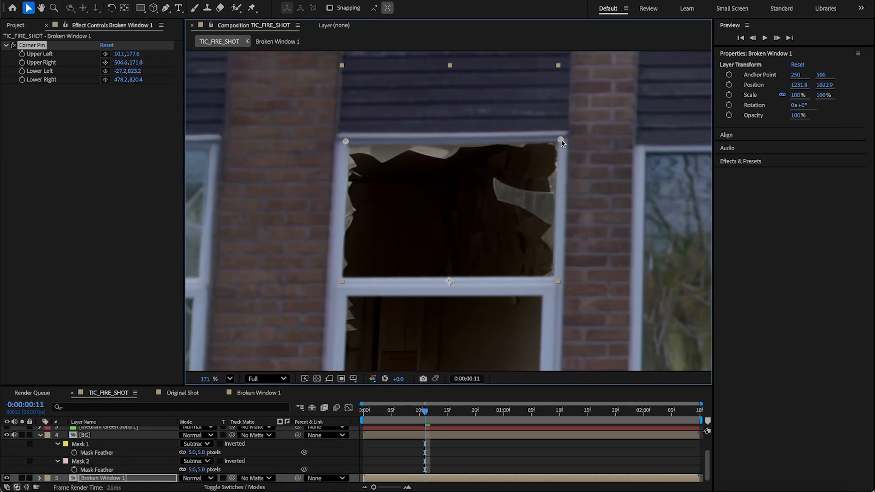
Step: Refine the lower-right and lower-left corner pins to the bottom corners of the window frame
key(space)
drag(518, 269, 520, 94)
mouse_move(549, 245)
mouse_down()
mouse_move(538, 241)
mouse_move(551, 248)
mouse_up()
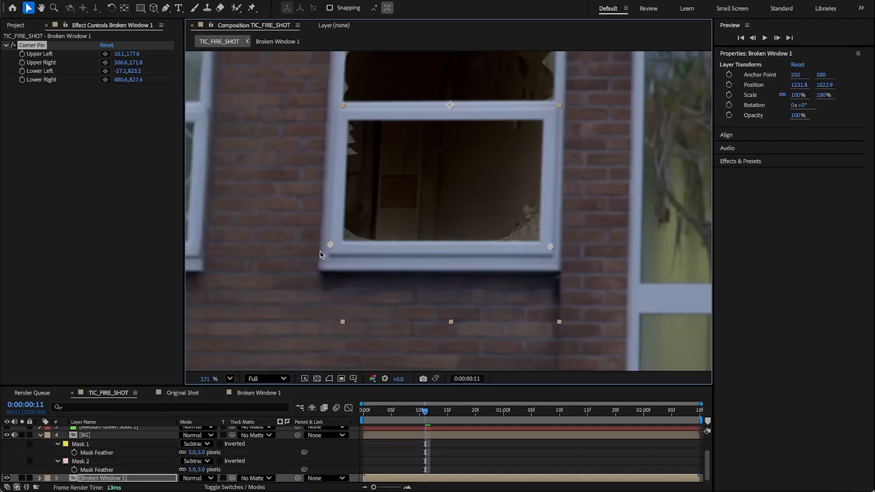
drag(331, 245, 341, 238)
click(317, 379)
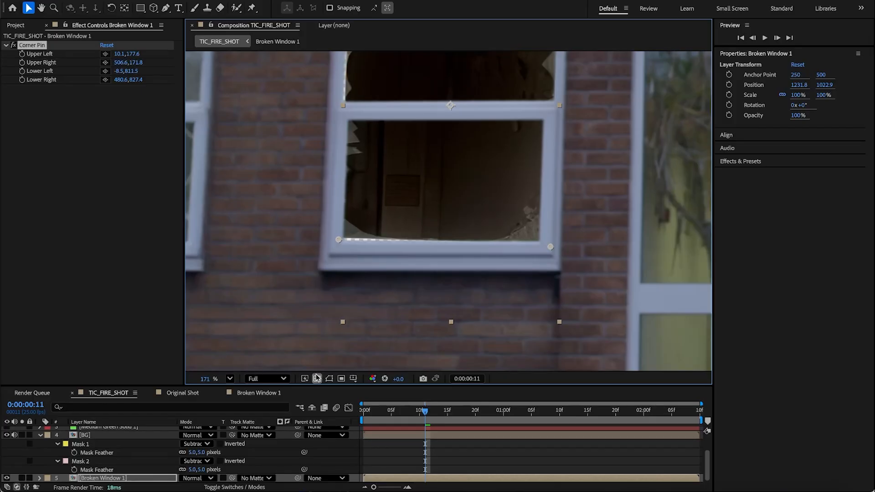
drag(337, 245, 332, 249)
Step: Pan and zoom around the window to inspect how the corner-pinned image fits the frame
key(h)
drag(483, 136, 481, 315)
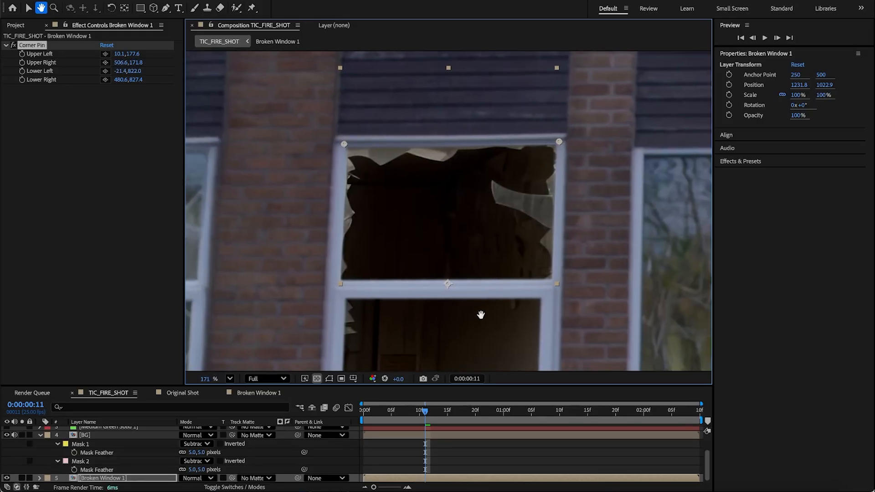
key(v)
scroll(372, 225, up, 3)
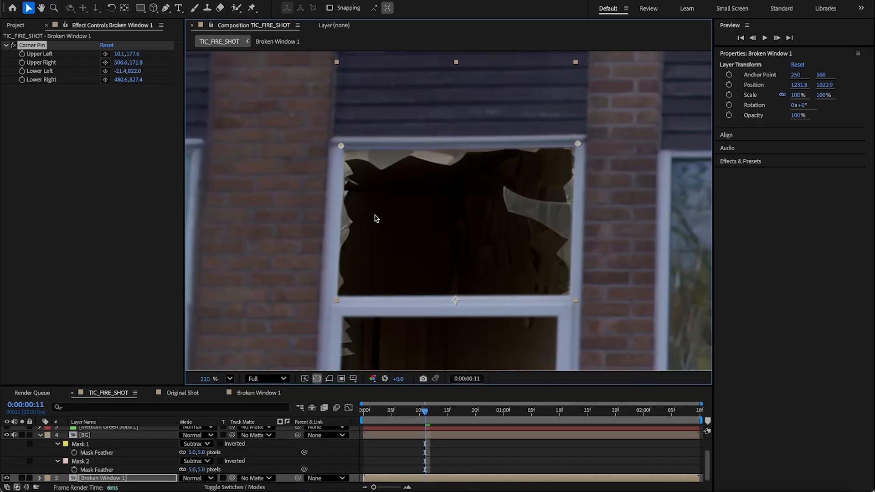
scroll(375, 218, up, 5)
key(h)
drag(494, 214, 336, 117)
drag(310, 255, 422, 72)
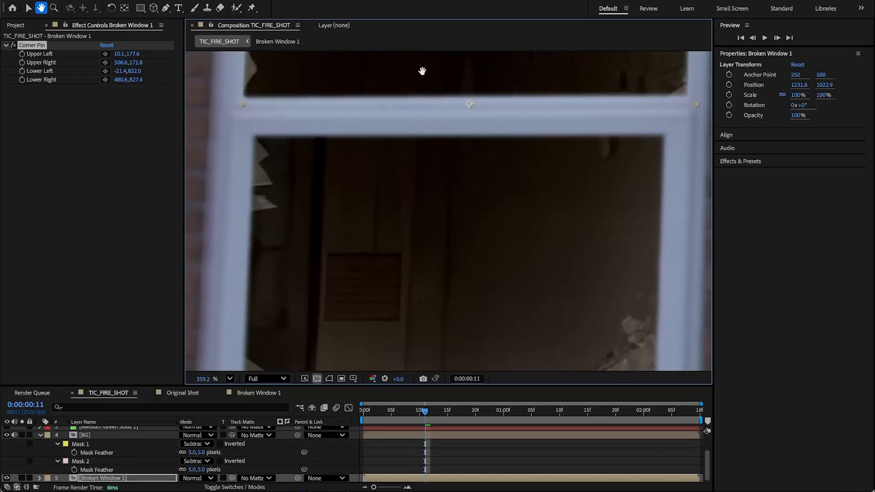
drag(424, 276, 422, 92)
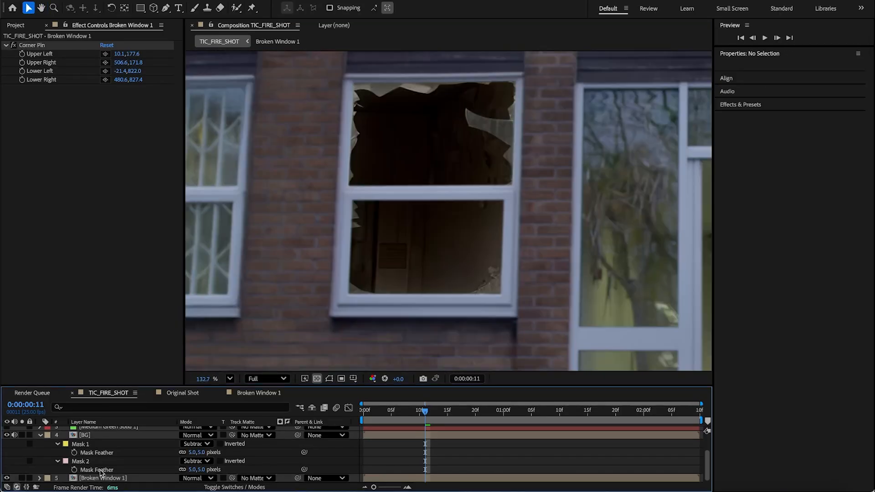
Step: Apply Camera Lens Blur to the Broken Window 1 layer
click(103, 479)
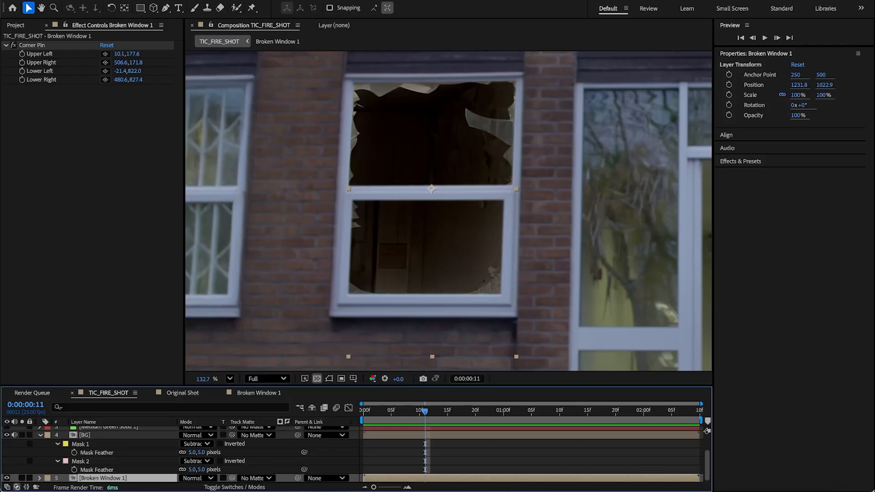
click(201, 0)
mouse_move(236, 86)
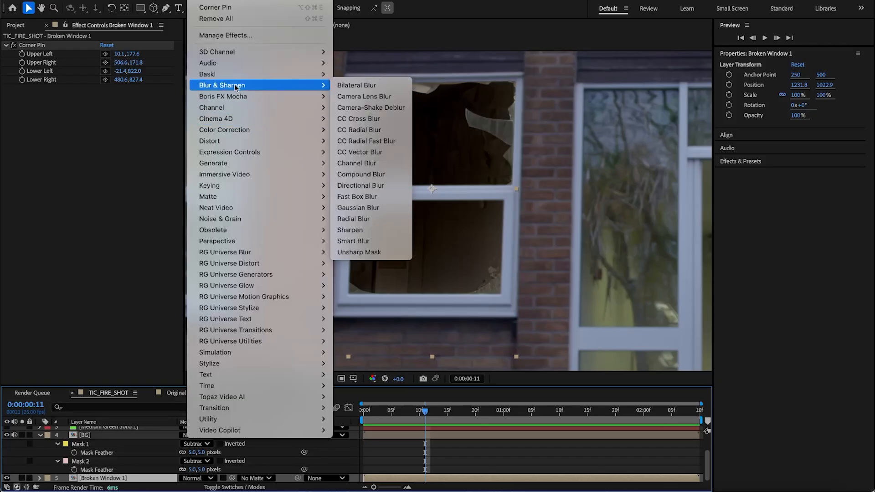
click(363, 97)
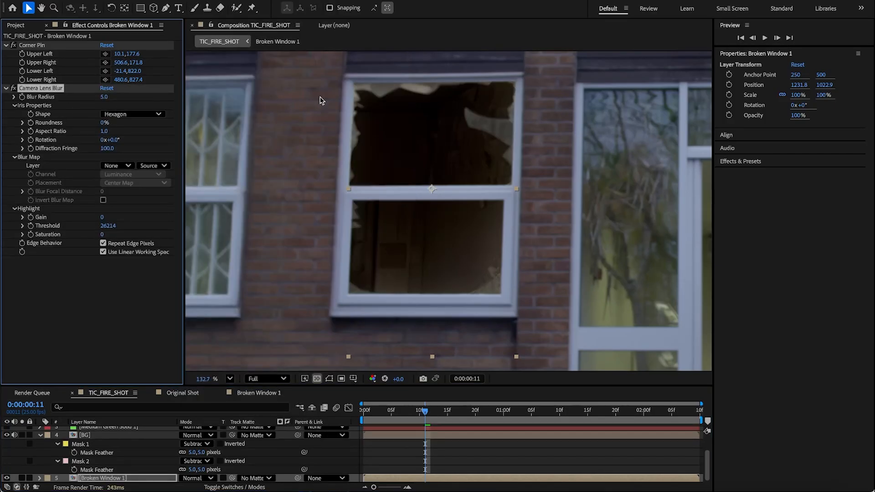
Step: Set the Camera Lens Blur radius to 4
scroll(320, 98, up, 5)
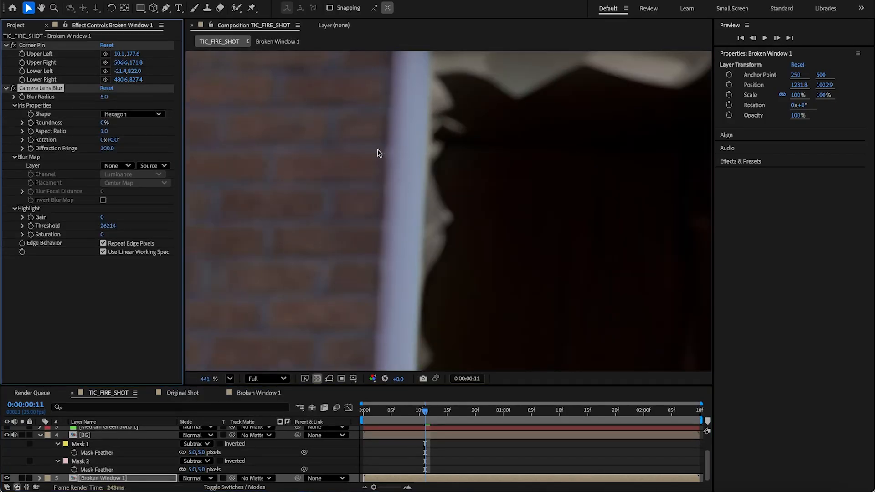
click(105, 97)
text(3)
key(Return)
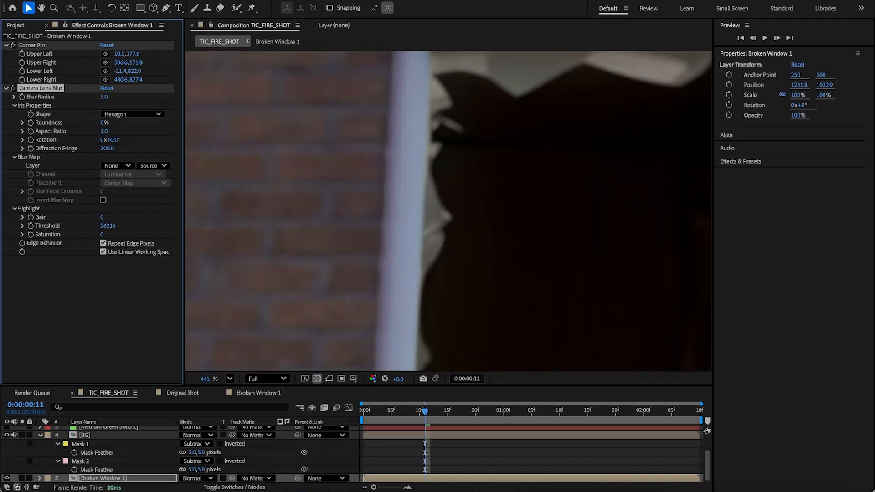
click(105, 97)
text(4)
key(Return)
Step: Toggle the Camera Lens Blur effect on and off to compare the edge softness
click(14, 88)
click(13, 88)
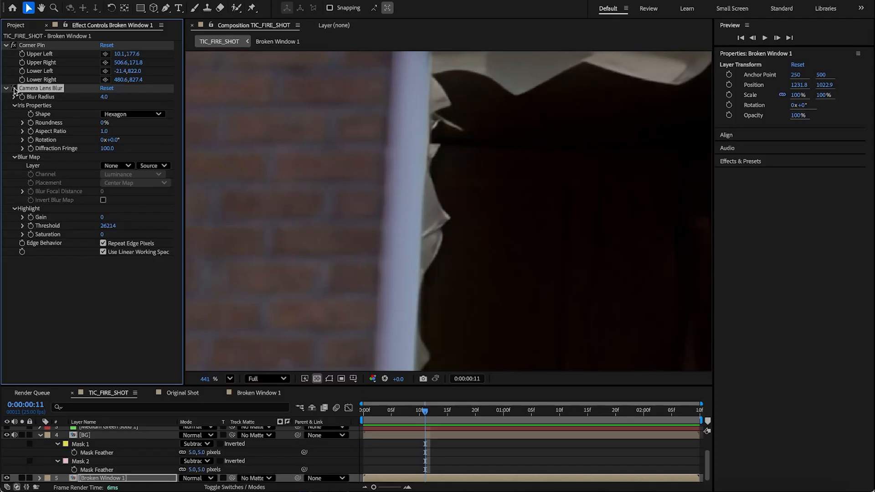
click(13, 88)
click(14, 88)
click(14, 88)
click(13, 88)
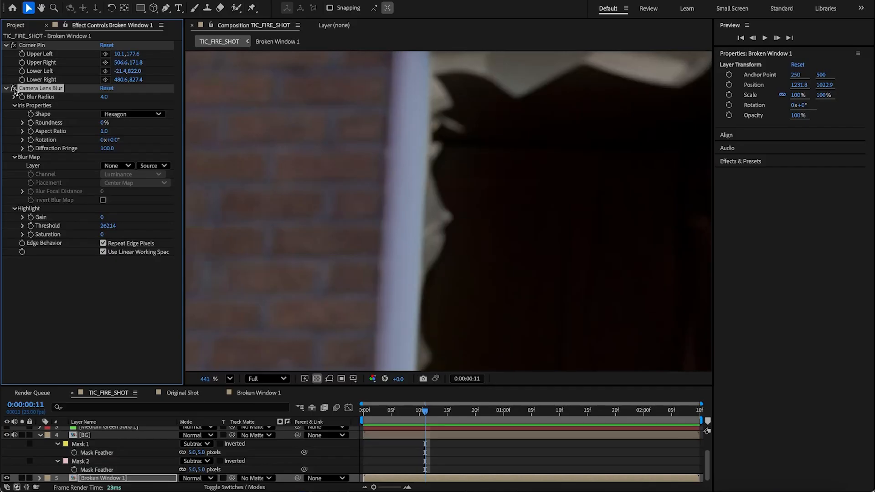
click(14, 88)
click(13, 88)
click(13, 88)
click(13, 88)
click(13, 88)
click(13, 88)
click(13, 88)
click(14, 88)
click(14, 88)
click(14, 88)
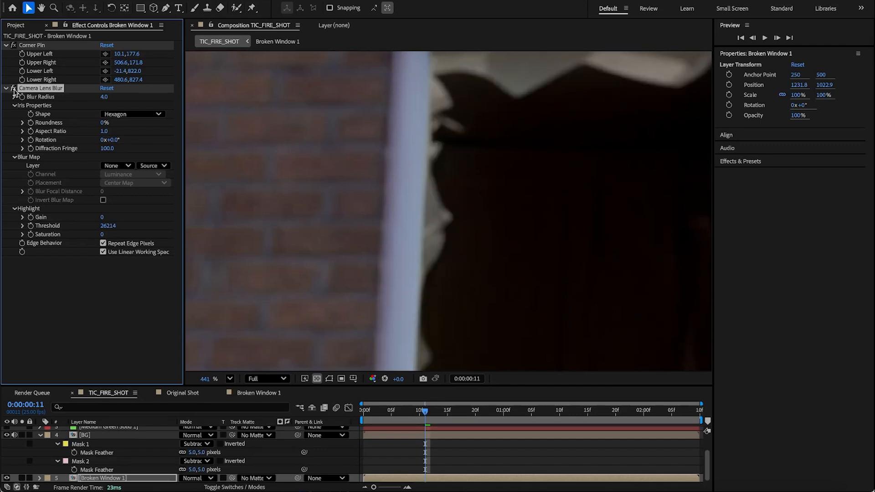
Step: Apply the Levels effect to the Broken Window 1 layer
scroll(418, 276, down, 3)
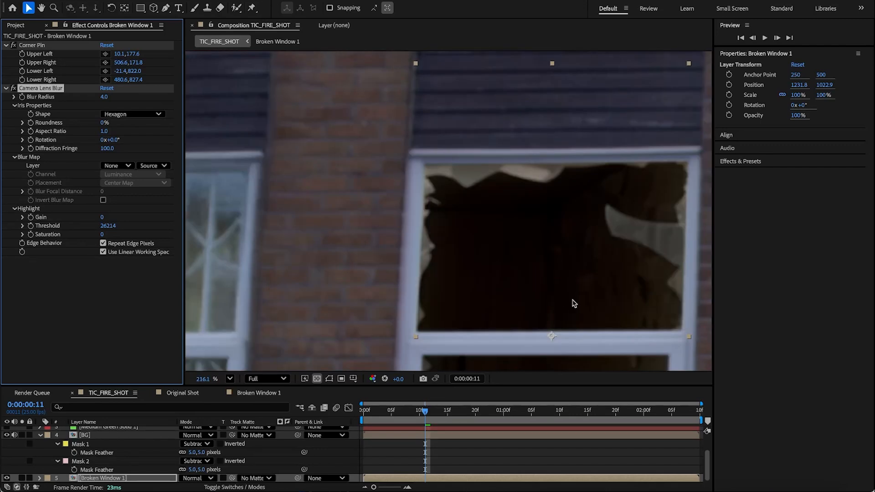
scroll(511, 248, down, 2)
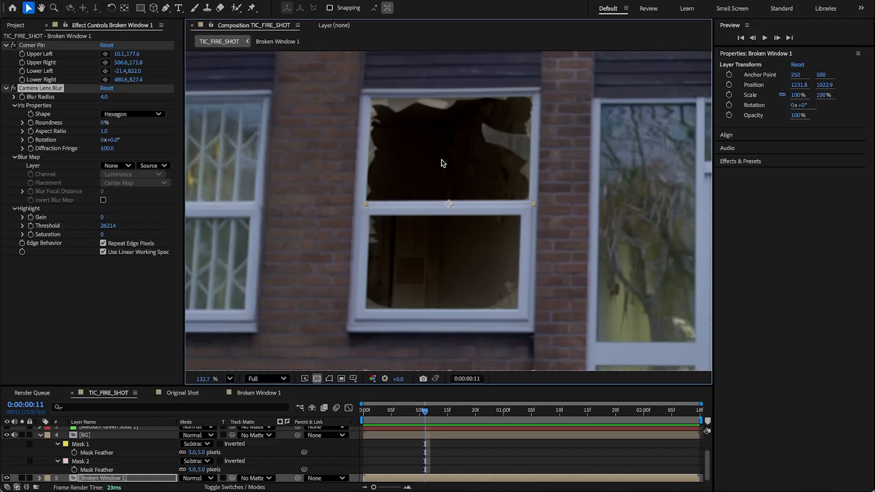
click(118, 478)
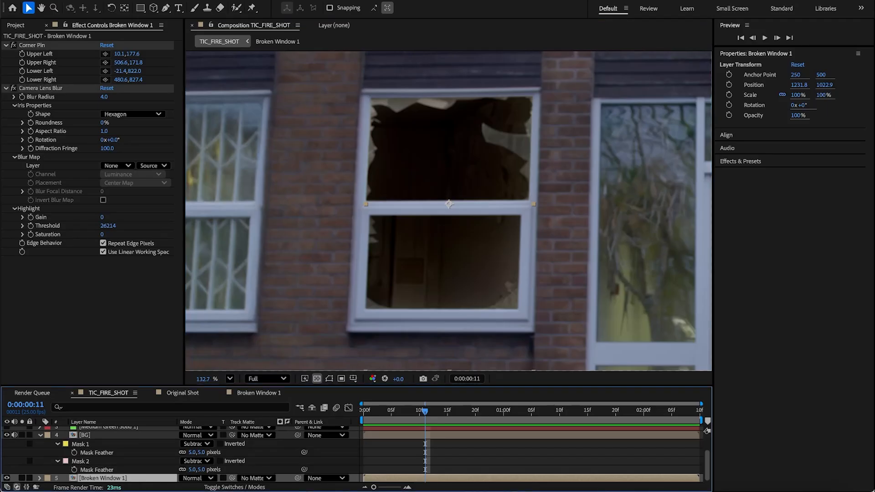
click(201, 0)
mouse_move(246, 132)
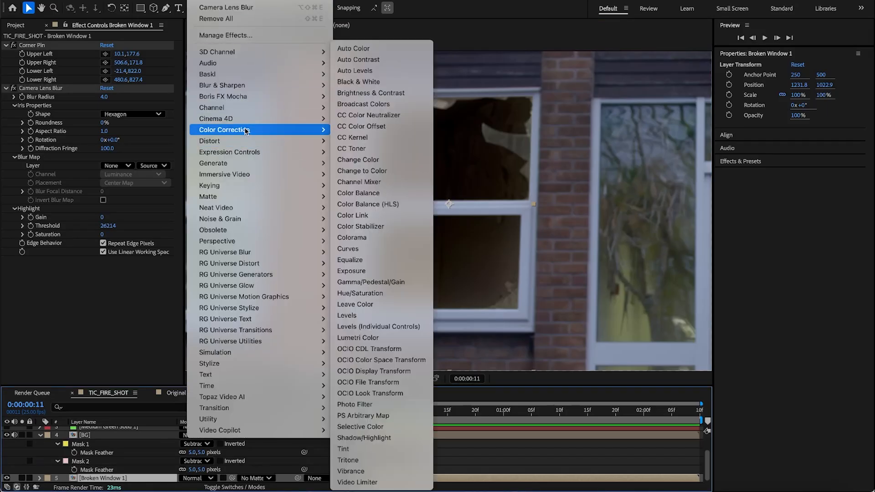
click(401, 315)
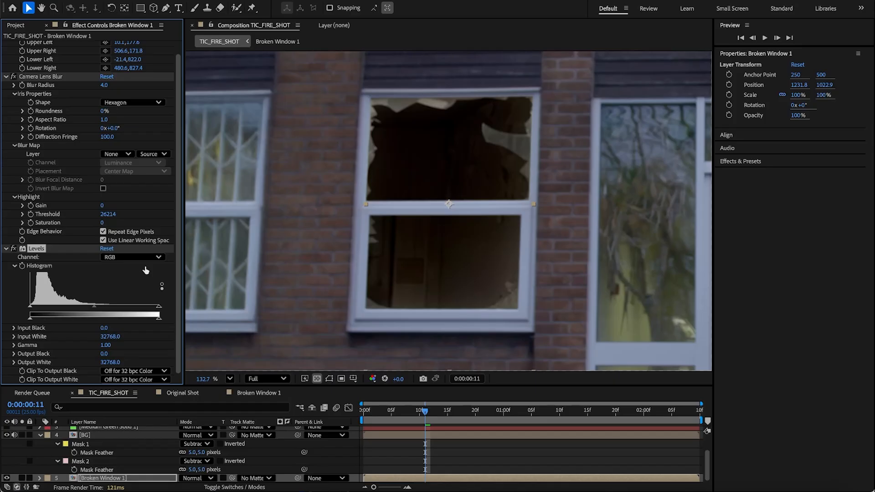
Step: View the red channel and set the Levels Red input white to about 28013 and red output black to about 1671
key(alt+1)
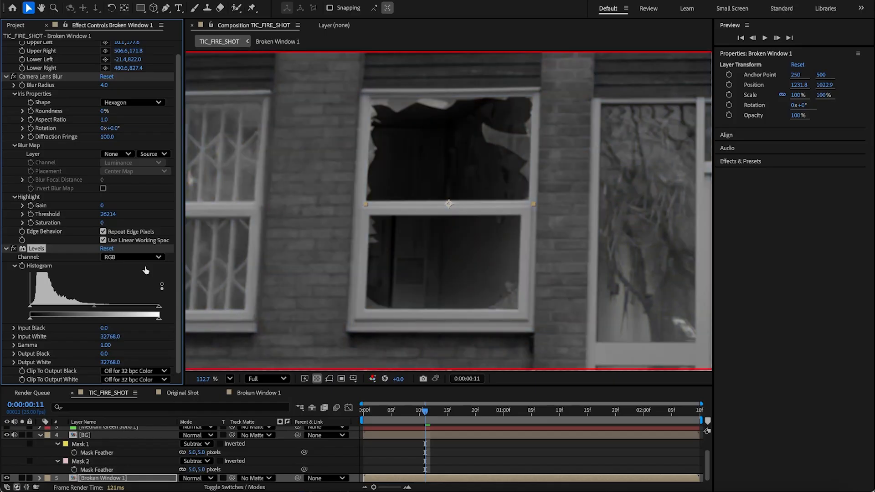
click(145, 270)
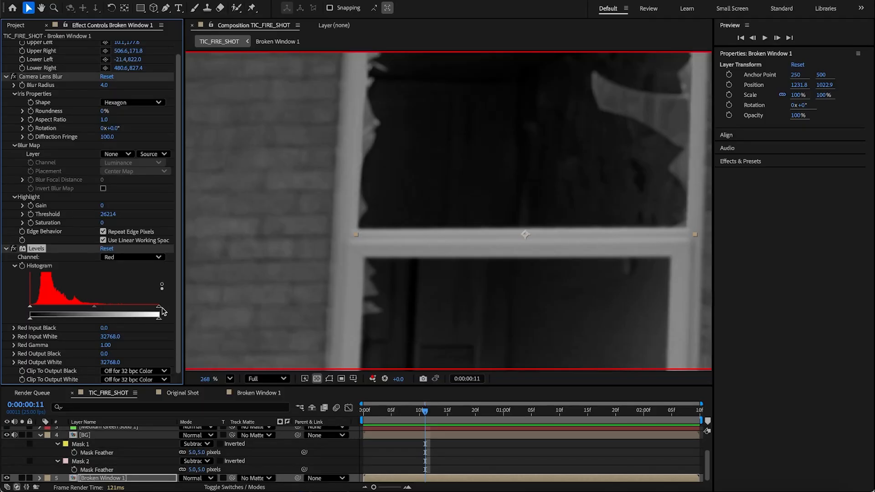
drag(160, 311, 141, 309)
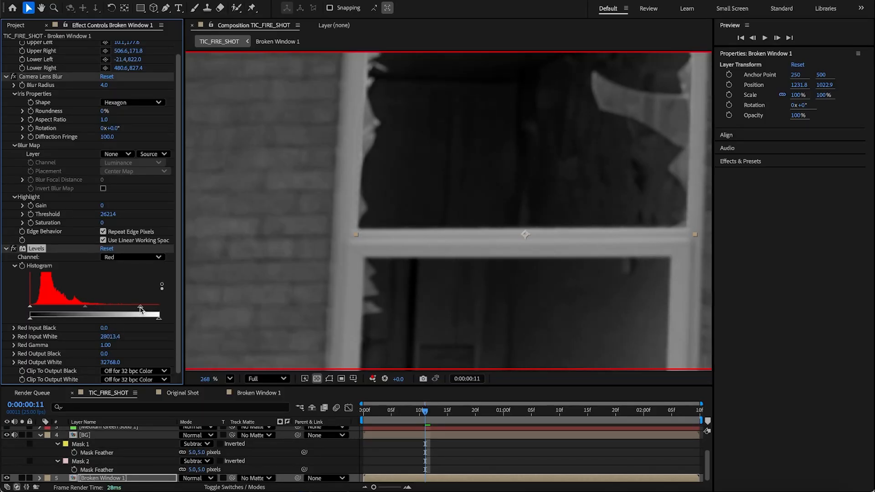
drag(56, 321, 36, 320)
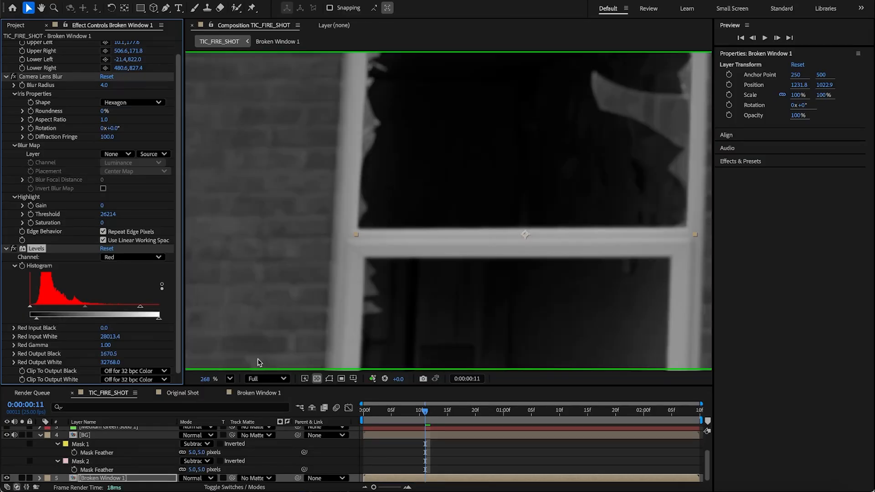
Step: Switch Levels to the green channel and set Green Input White to about 23644 and Green Output Black to about 3727
click(140, 259)
click(144, 261)
click(145, 260)
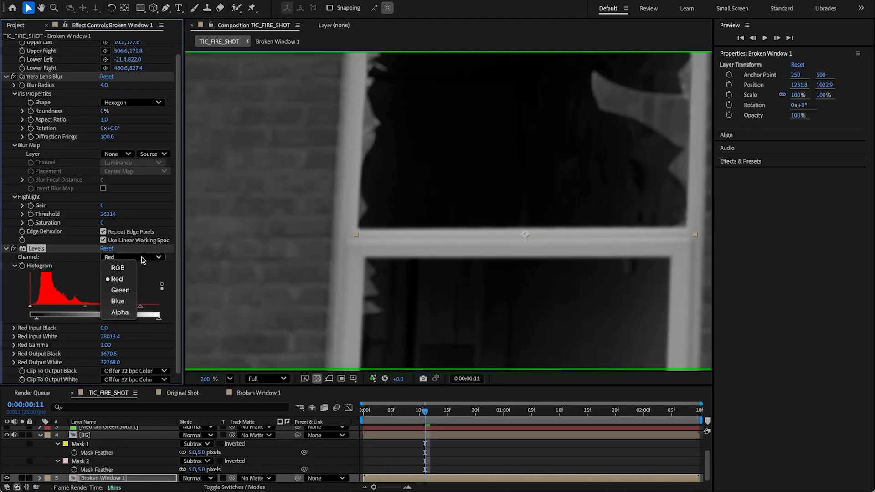
click(133, 292)
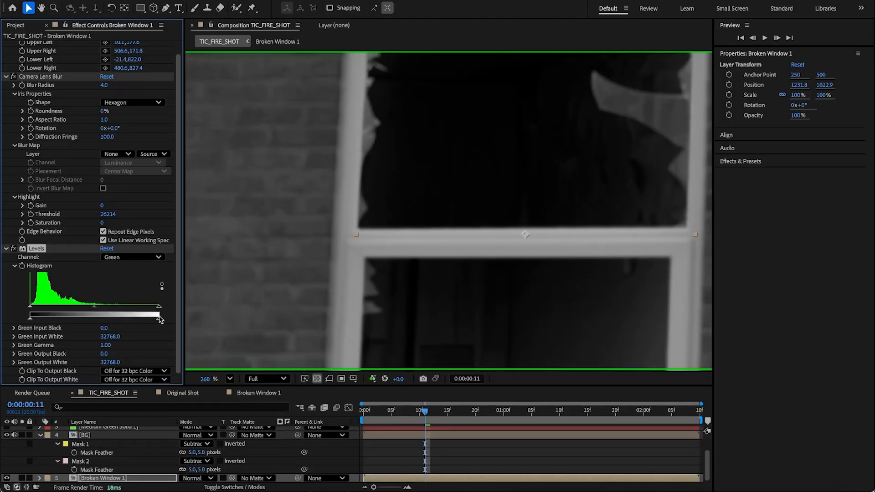
drag(159, 306, 124, 310)
mouse_move(30, 318)
mouse_down()
mouse_move(54, 320)
mouse_move(44, 320)
mouse_up()
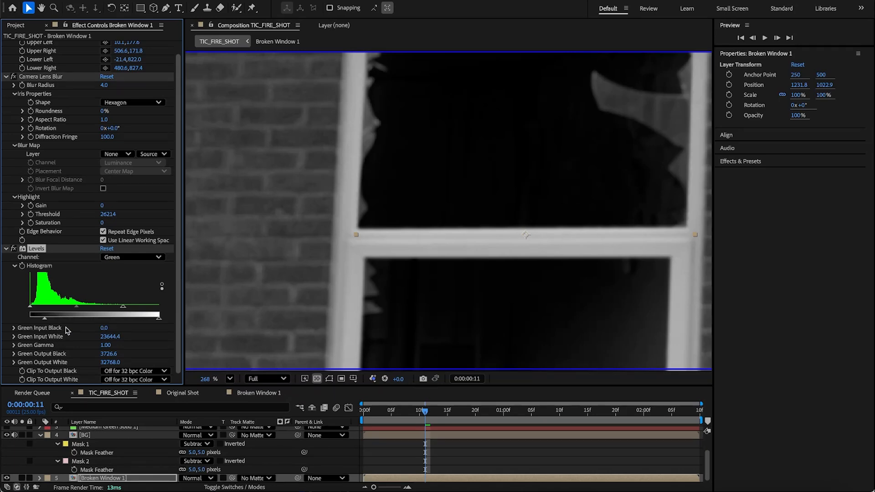
Step: Switch to the blue channel and set Blue Output Black to about 4241 and Blue Output White to about 29813
click(102, 312)
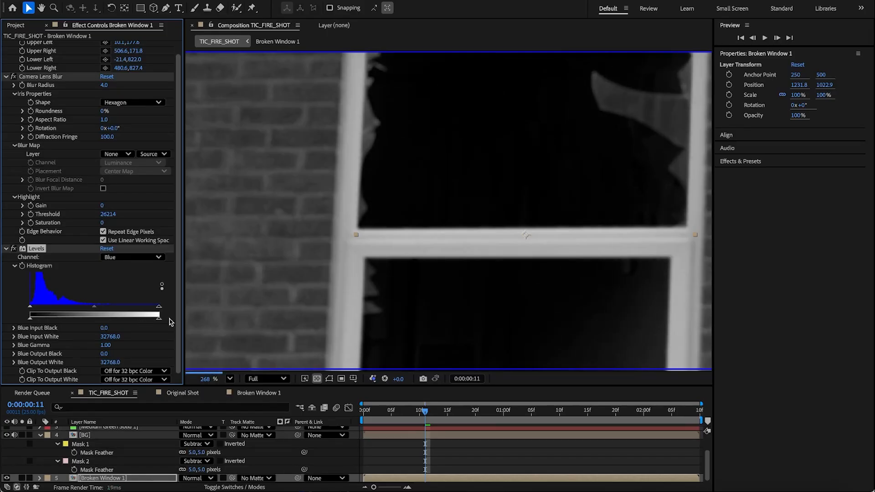
drag(29, 320, 46, 321)
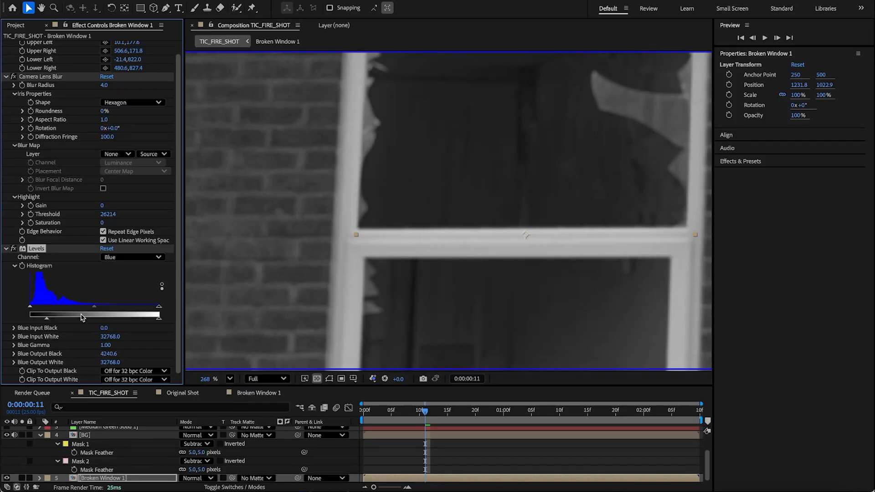
drag(160, 321, 148, 321)
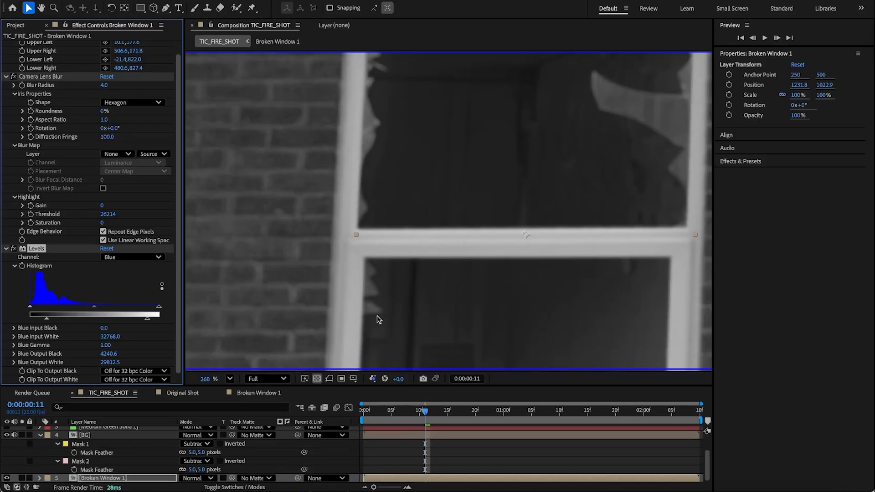
Step: Return to the full-colour view and set the Levels Green Gamma to about 0.74
key(alt+3)
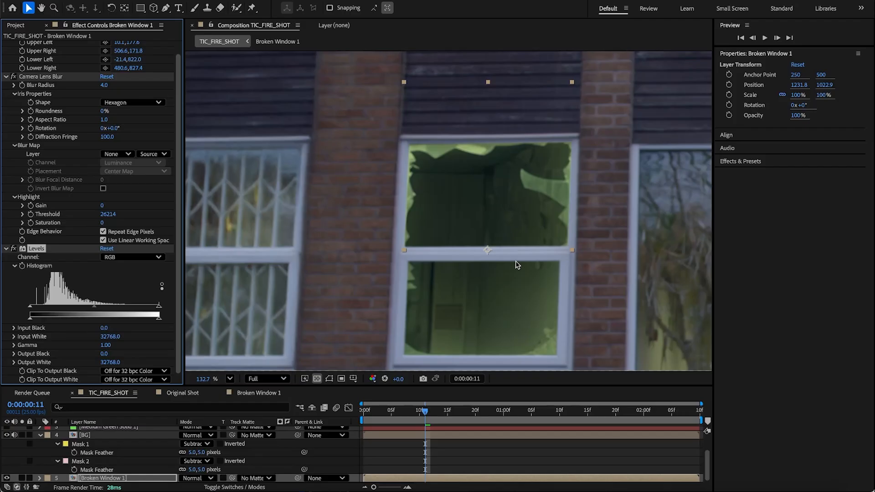
scroll(516, 261, right, 2)
scroll(516, 261, right, 3)
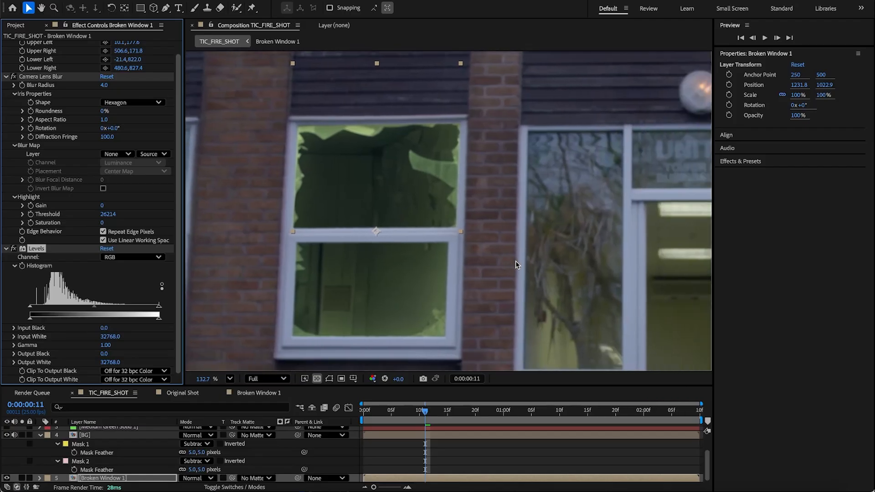
click(136, 257)
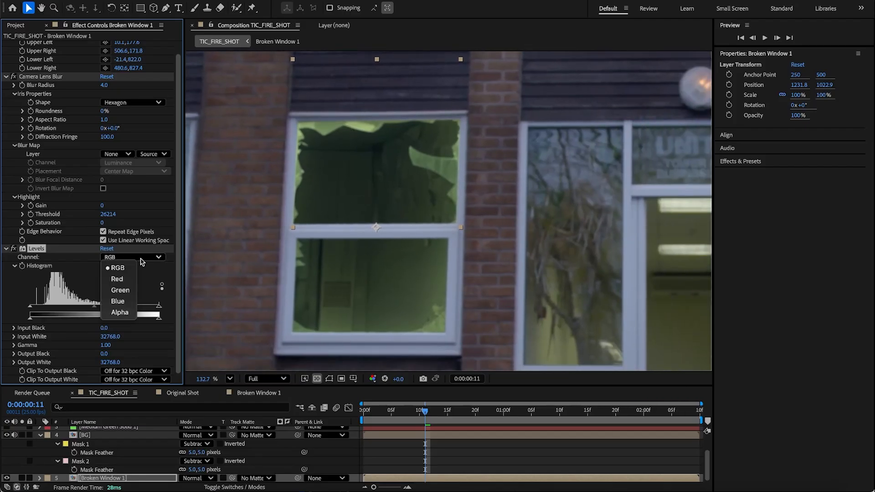
click(119, 289)
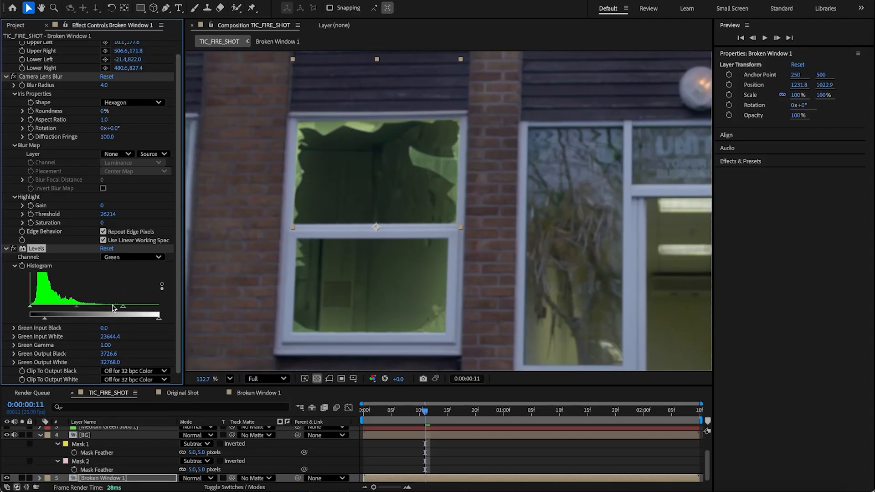
drag(76, 306, 85, 306)
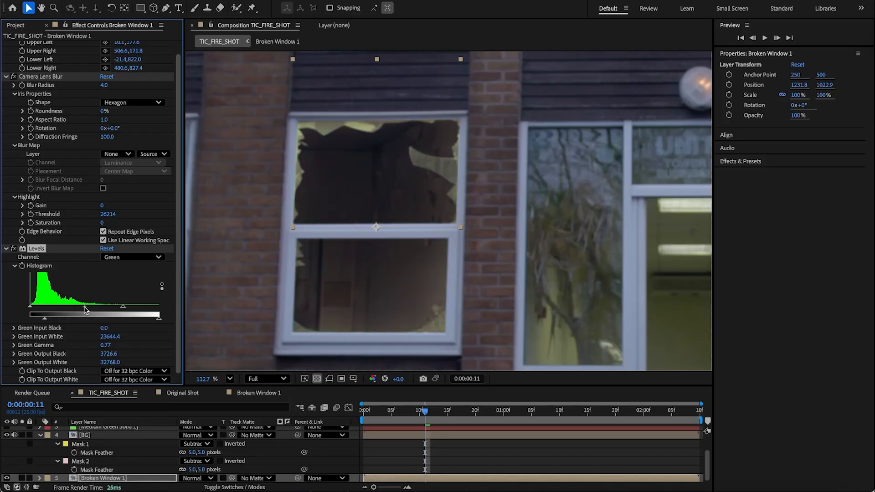
Step: Set the Levels Red Gamma to about 0.95 and the Blue Gamma to about 0.94
click(114, 257)
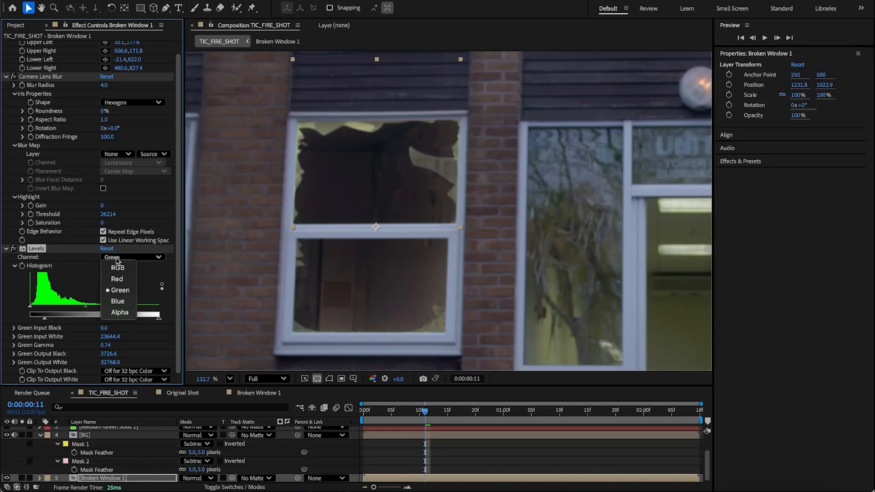
click(118, 281)
drag(87, 305, 86, 305)
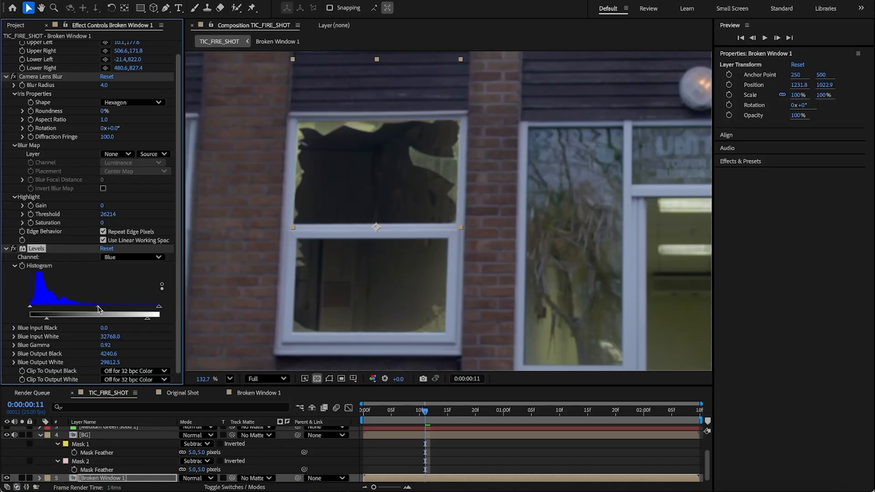
drag(99, 309, 98, 309)
Step: View the blue channel alone and set Blue Input White to about 27628
key(alt+3)
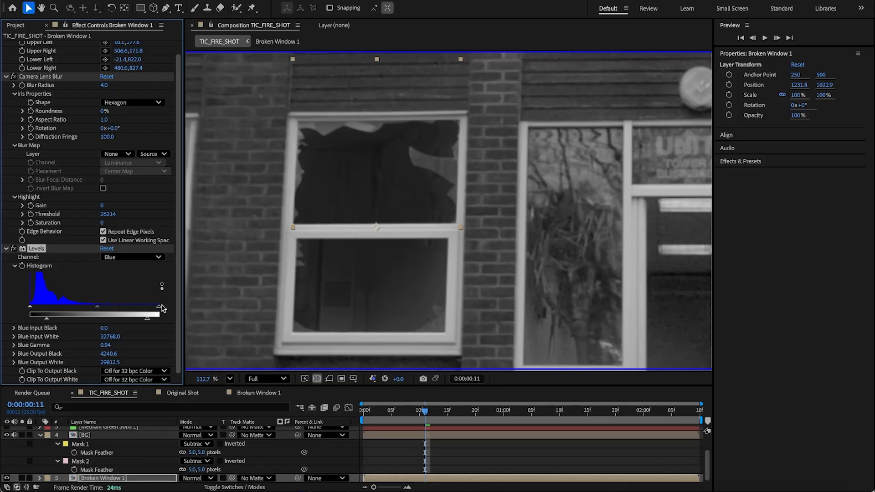
drag(160, 310, 138, 312)
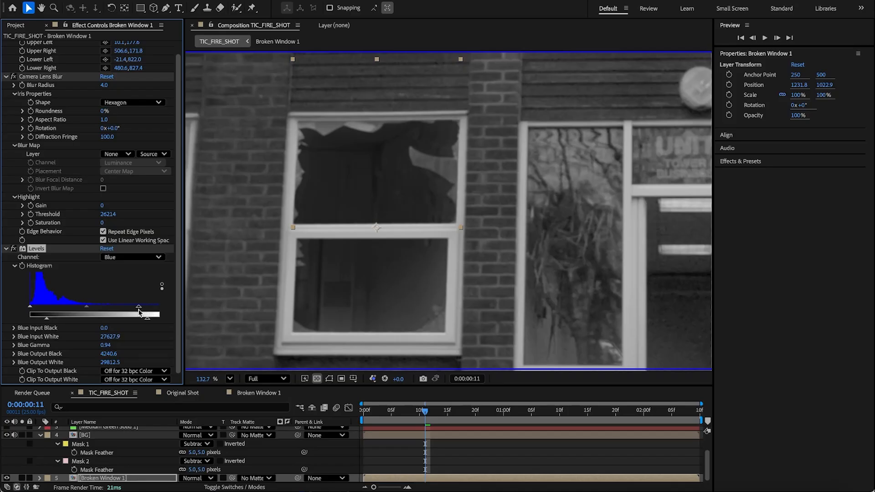
Step: Switch Levels to the green channel and set Green Output White to about 27628
click(157, 258)
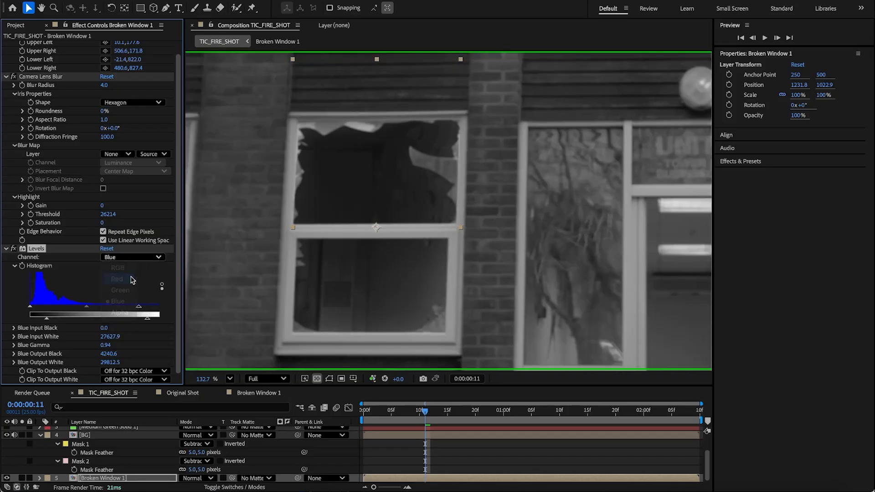
click(132, 280)
click(133, 258)
click(130, 290)
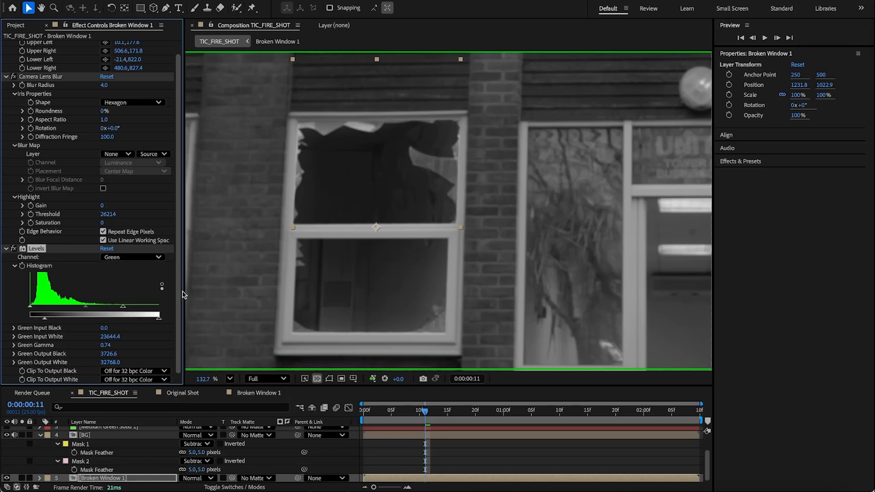
drag(159, 318, 140, 324)
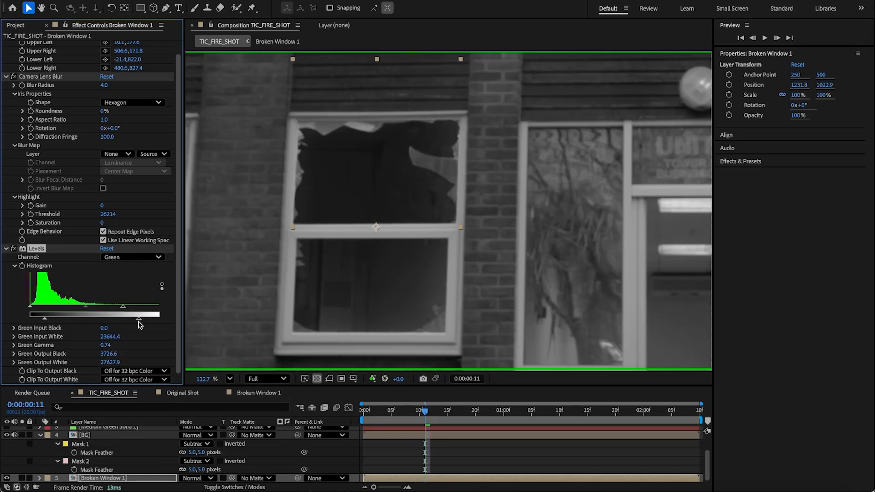
Step: Switch to the red channel and set Red Input White to about 26471, Red Gamma 0.92 and Red Output White about 26857
click(150, 257)
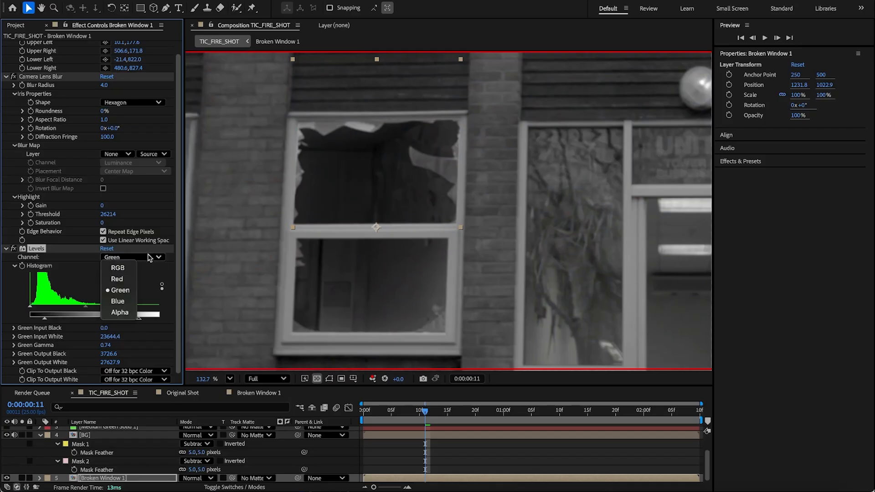
click(117, 279)
mouse_move(143, 310)
mouse_down()
mouse_move(134, 312)
mouse_move(143, 322)
mouse_up()
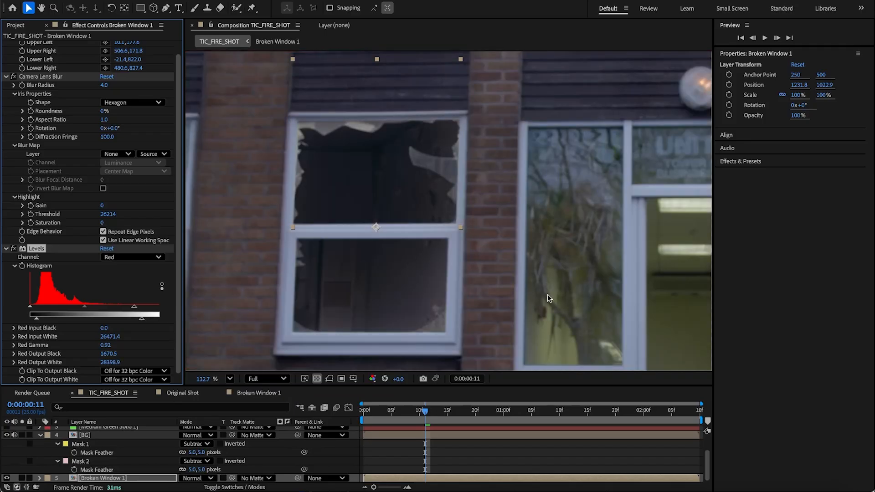
scroll(550, 298, down, 1)
drag(143, 319, 136, 322)
Step: Rename the Broken Window 1 layer to Broken Window 1 MATTE
scroll(516, 304, down, 2)
drag(515, 313, 409, 232)
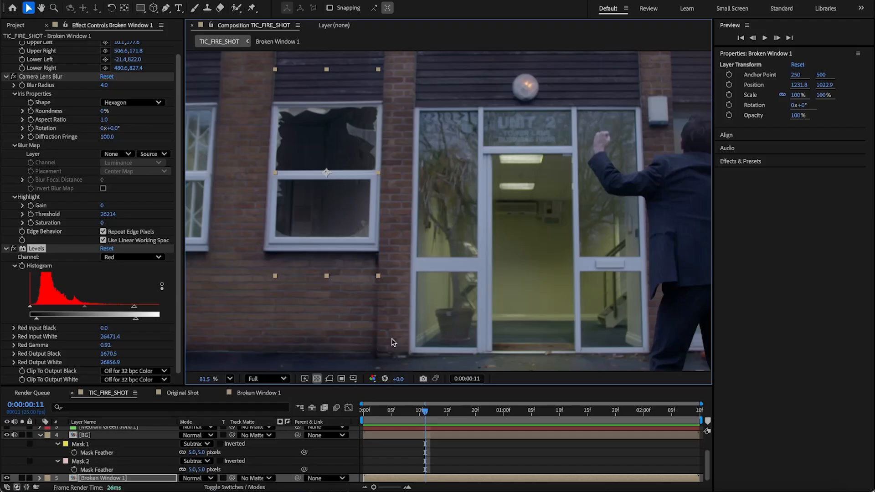
click(101, 481)
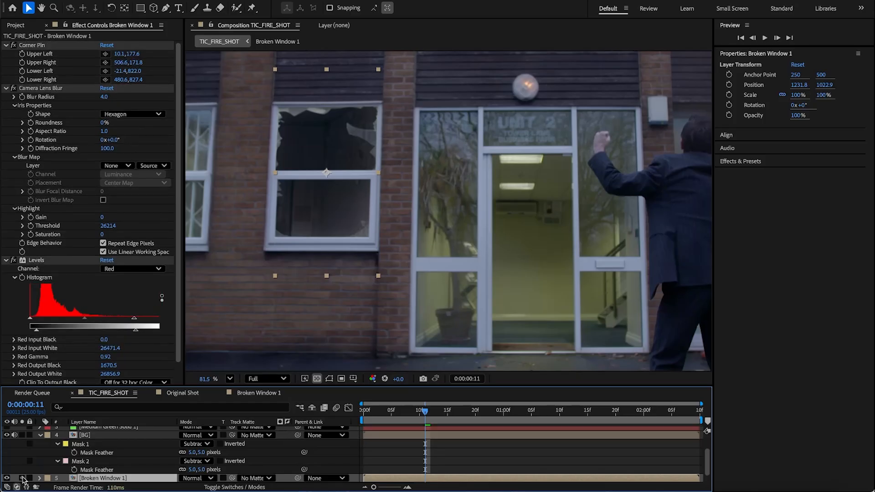
click(108, 472)
click(113, 477)
key(Return)
click(128, 479)
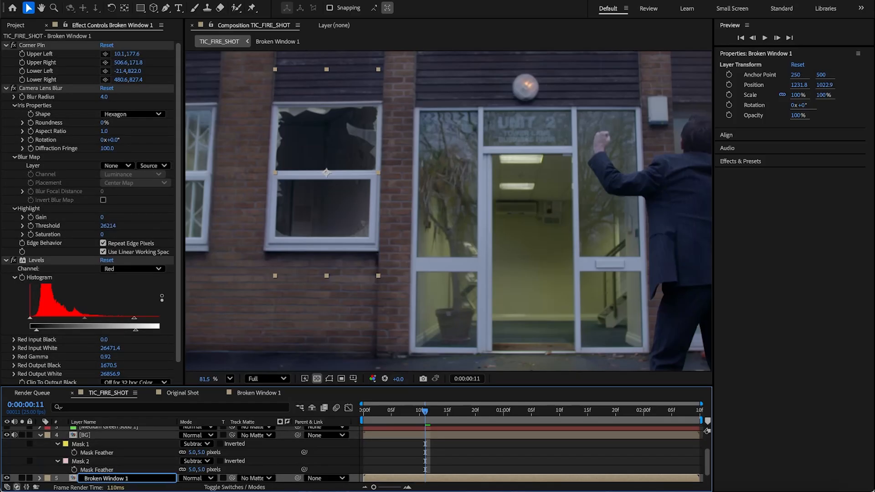
text(MATTE)
key(Return)
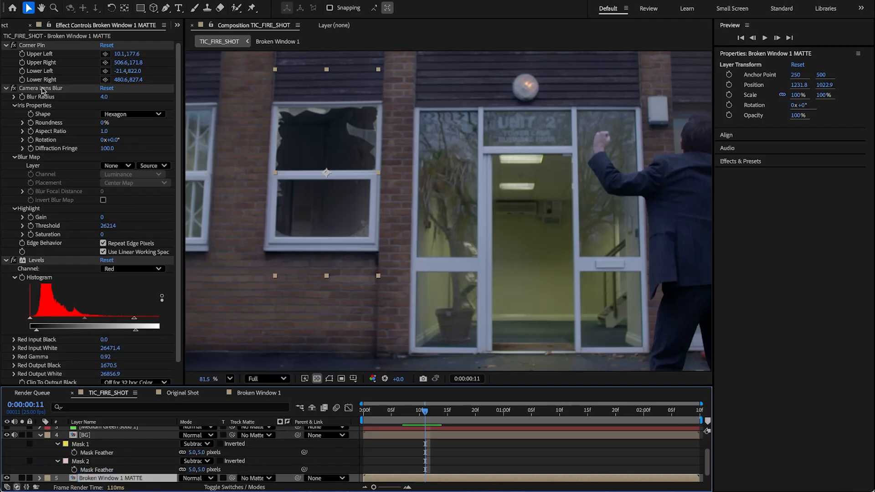
Step: Apply the Tint effect to the MATTE layer and turn off its Levels effect
click(6, 87)
click(5, 45)
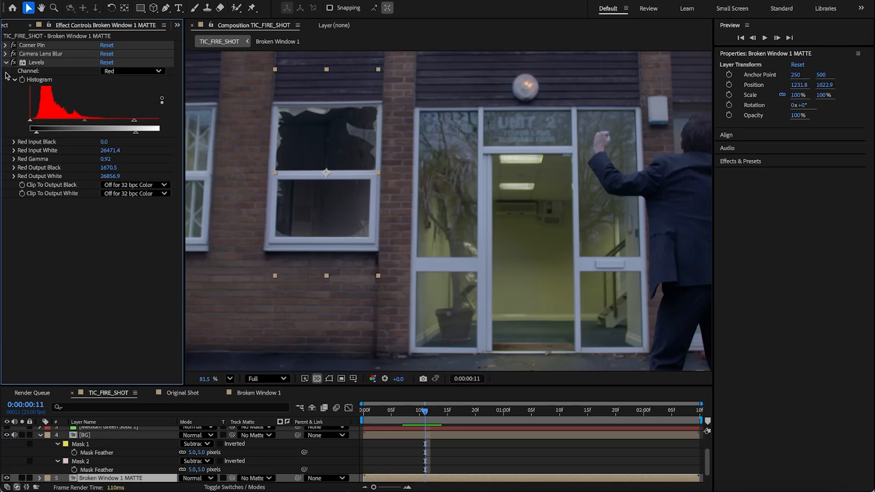
click(6, 62)
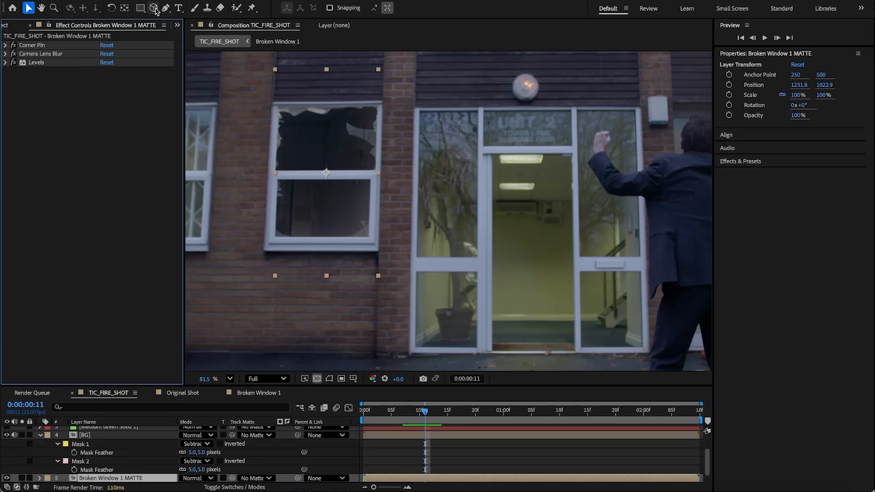
click(200, 0)
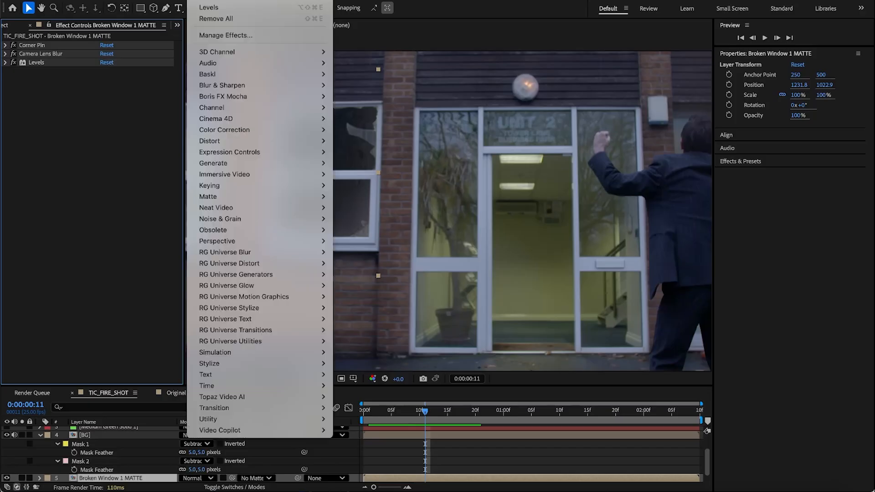
mouse_move(242, 131)
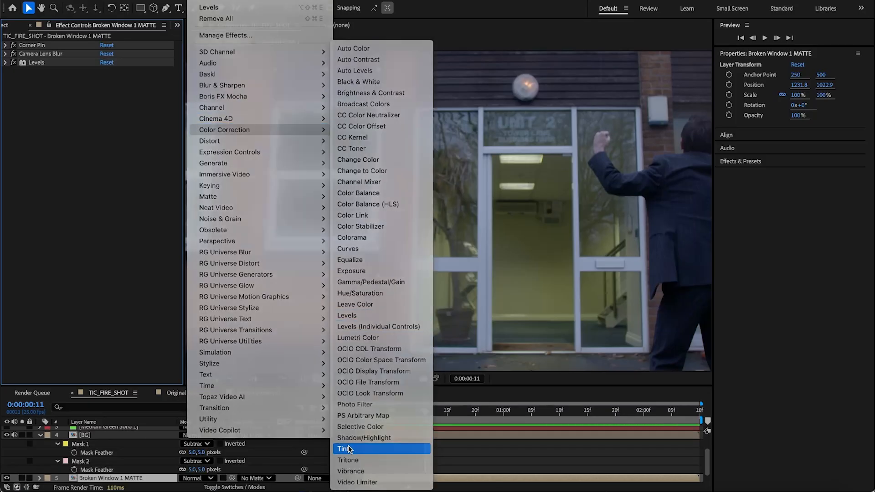
click(348, 448)
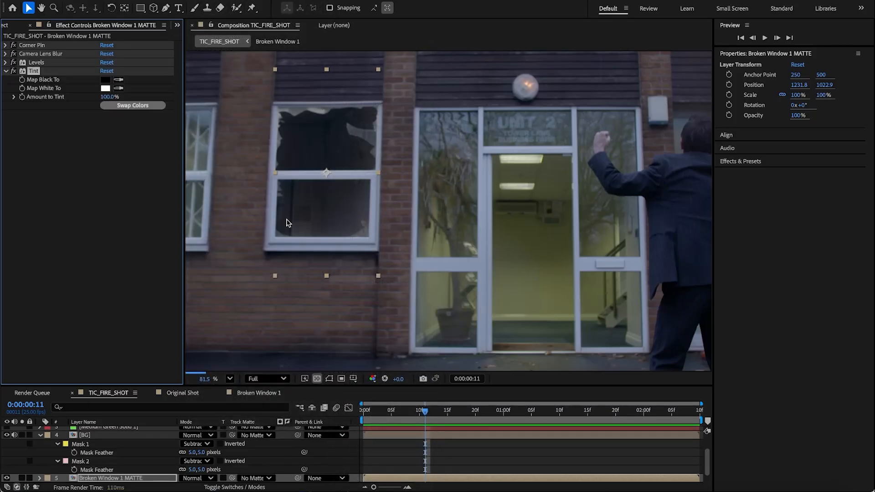
click(14, 62)
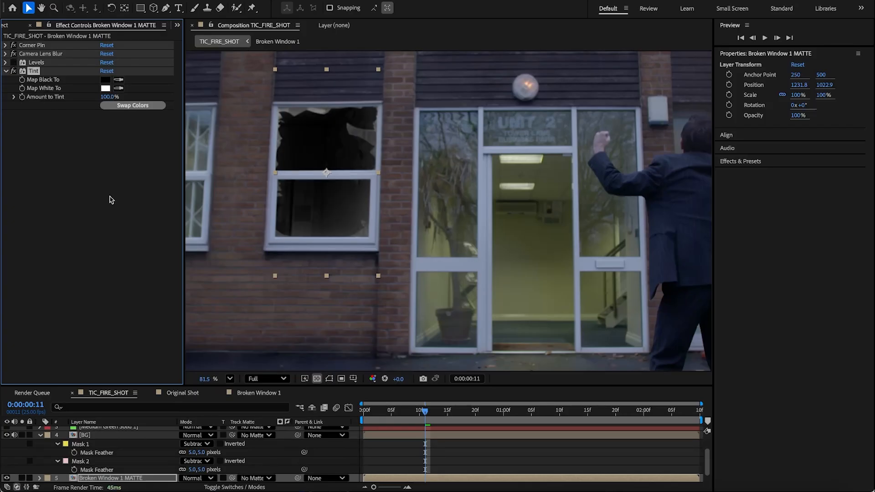
Step: Apply the Threshold effect to the MATTE layer and set its Level to about 8454
click(199, 1)
mouse_move(244, 153)
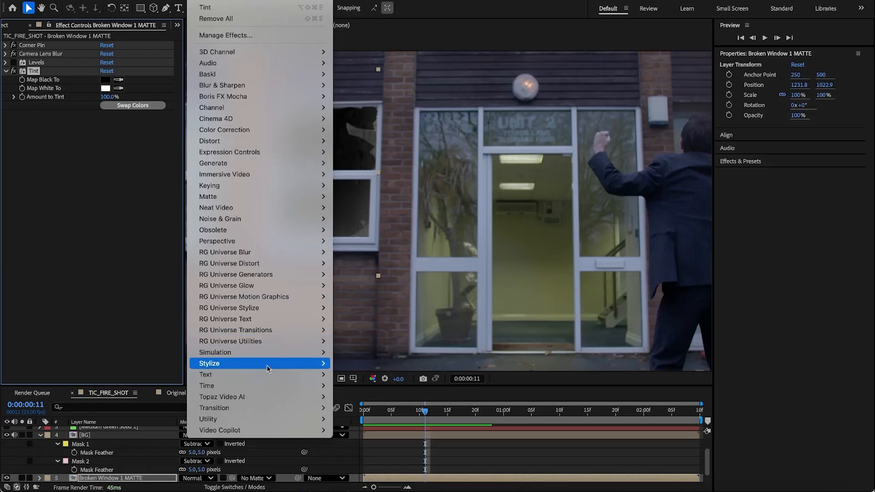
mouse_move(267, 363)
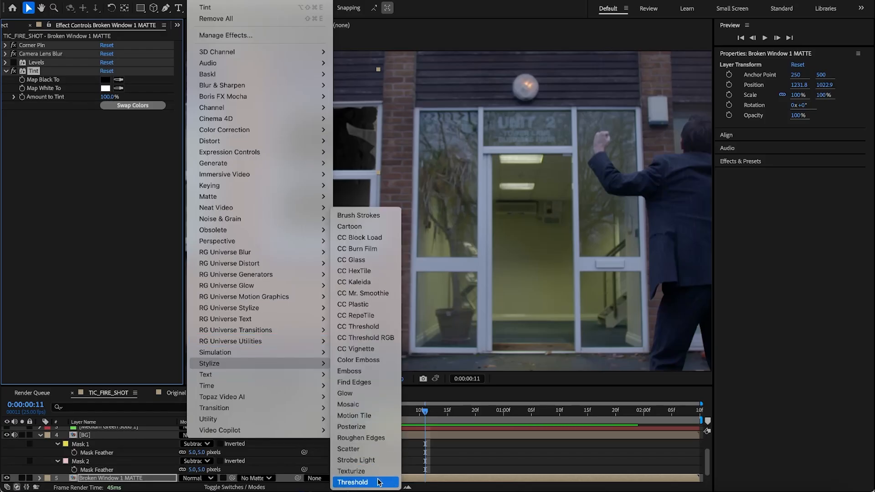
click(378, 482)
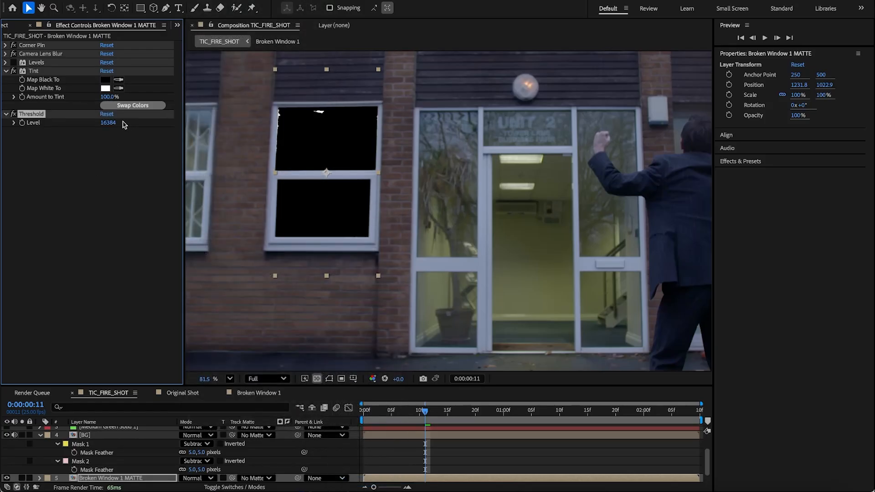
drag(104, 123, 102, 143)
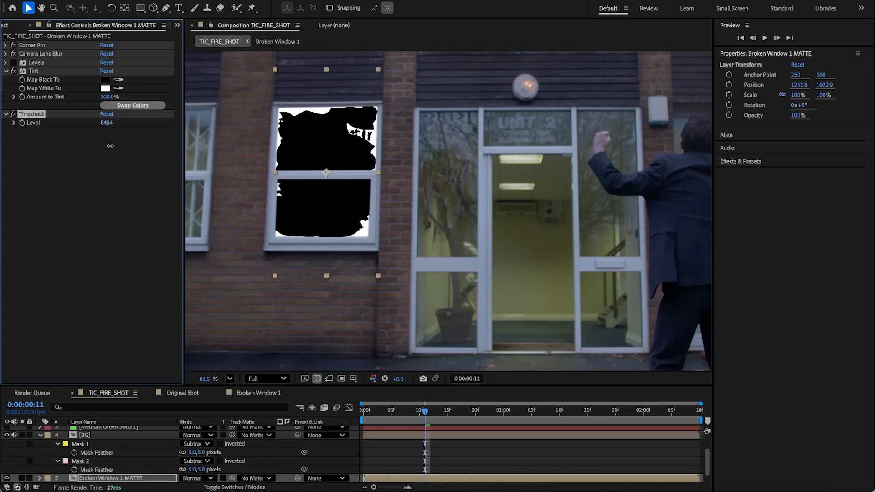
Step: Lower the Threshold Level to about 7340 and compare the matte with the Threshold effect off and on
drag(114, 145, 95, 148)
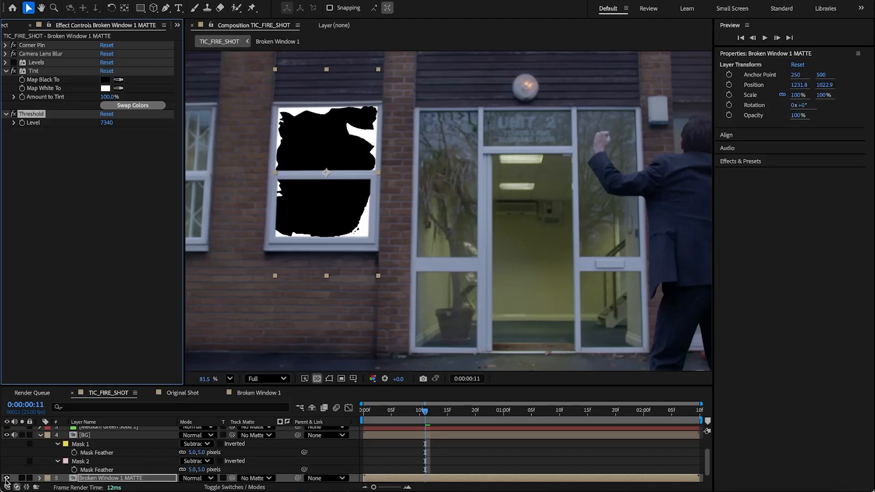
click(13, 114)
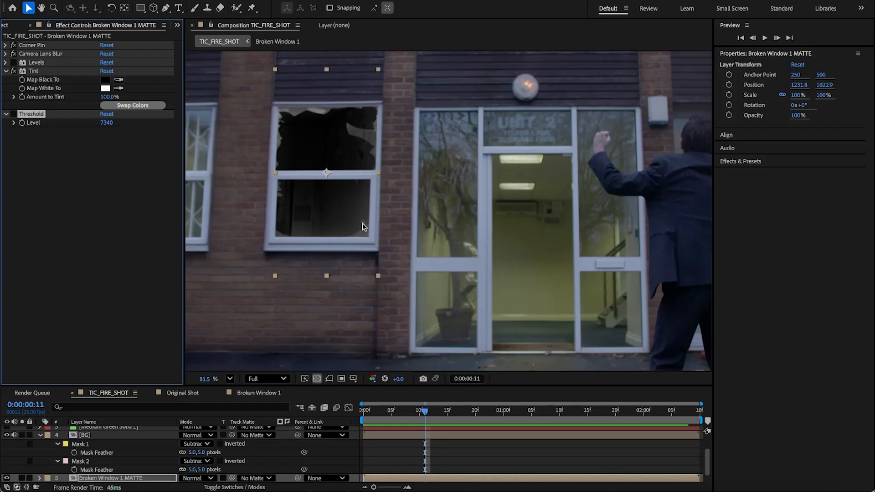
scroll(366, 245, up, 5)
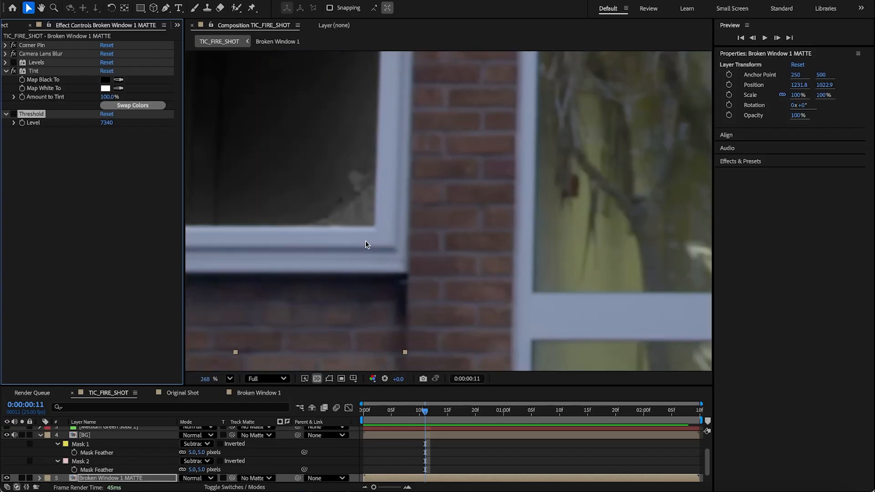
scroll(322, 221, down, 4)
click(14, 114)
Step: Move the Threshold effect above Camera Lens Blur and raise its Level to about 9110
drag(38, 117, 44, 55)
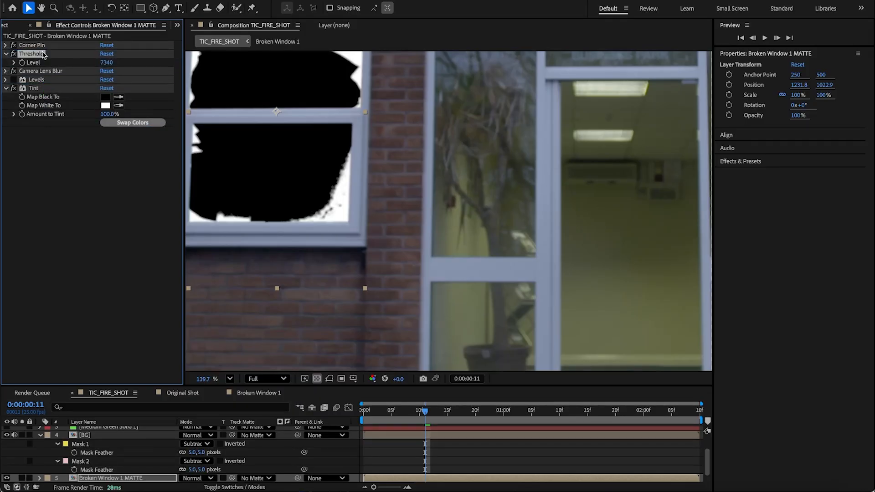
drag(106, 63, 167, 76)
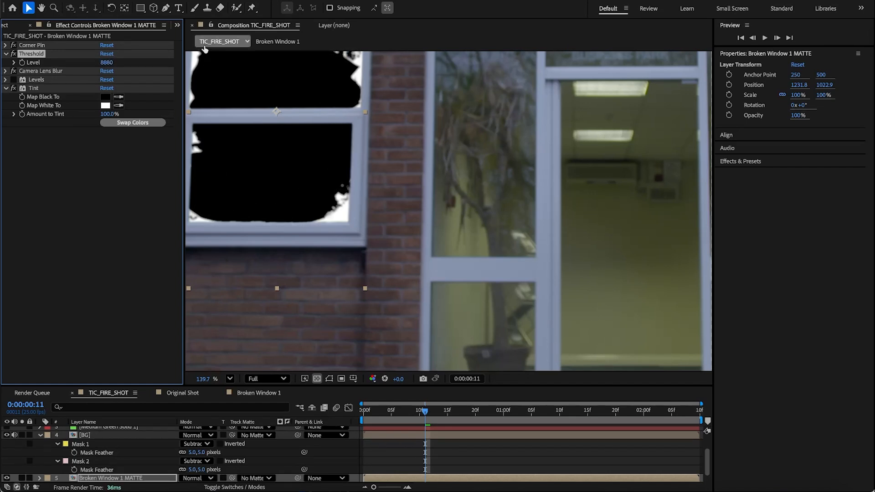
key(h)
drag(283, 118, 360, 193)
key(v)
drag(109, 67, 113, 63)
Step: Return Threshold to the bottom of the effect stack and set its Level to about 8421
drag(39, 56, 38, 127)
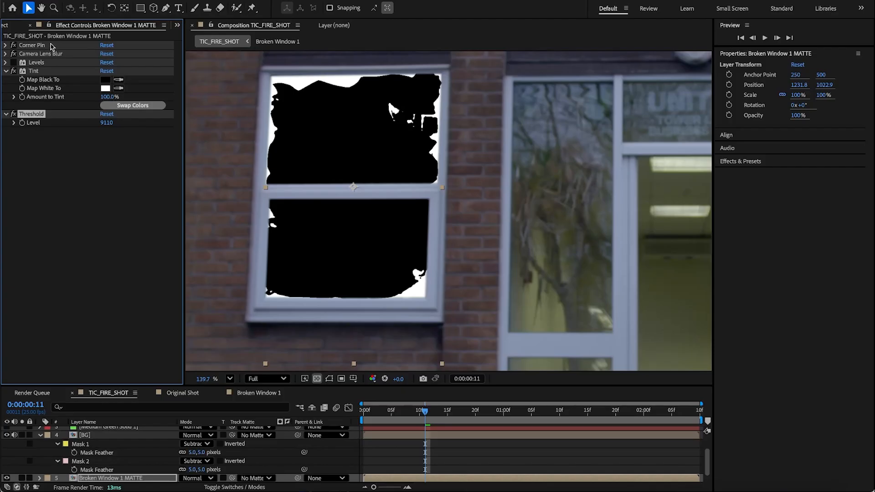
click(42, 53)
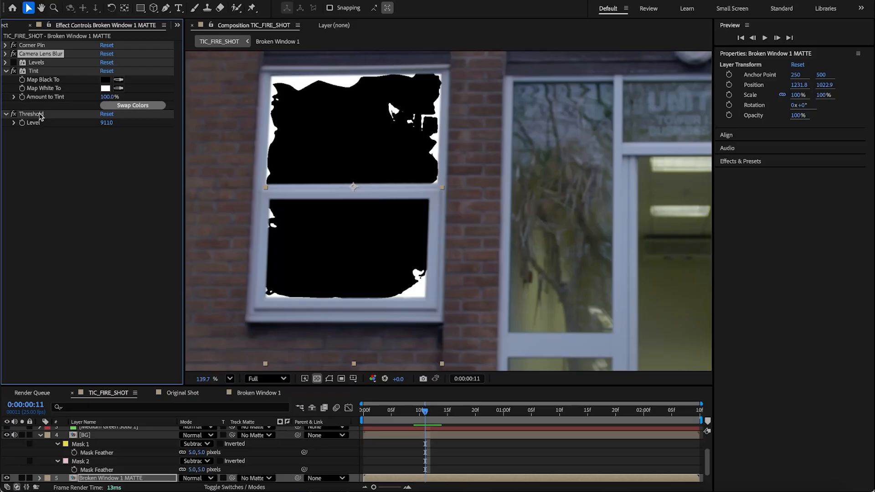
drag(40, 115, 41, 50)
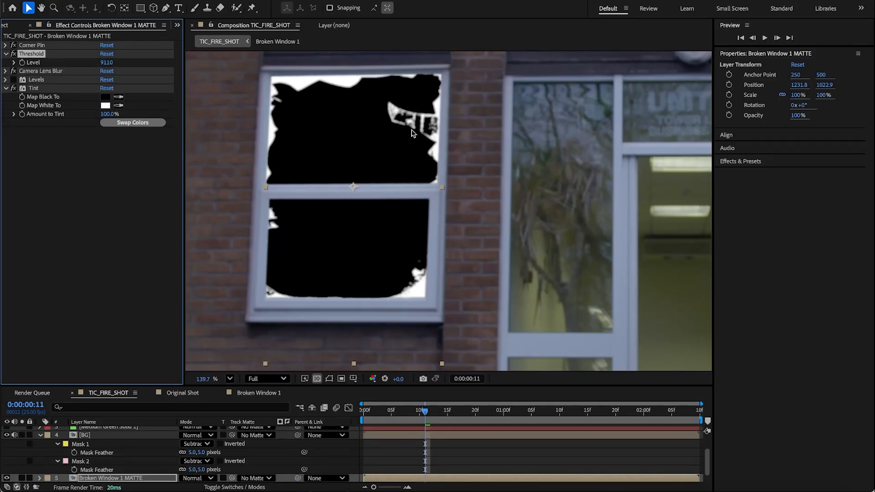
drag(38, 56, 43, 117)
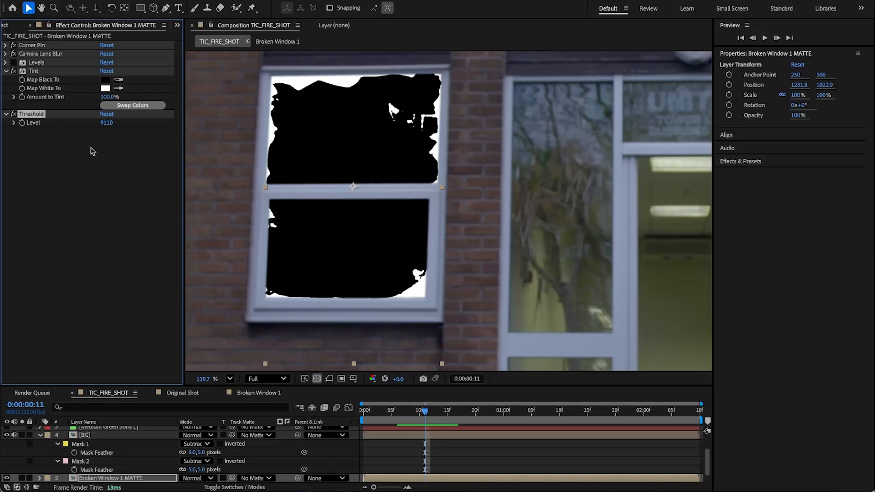
drag(107, 123, 118, 142)
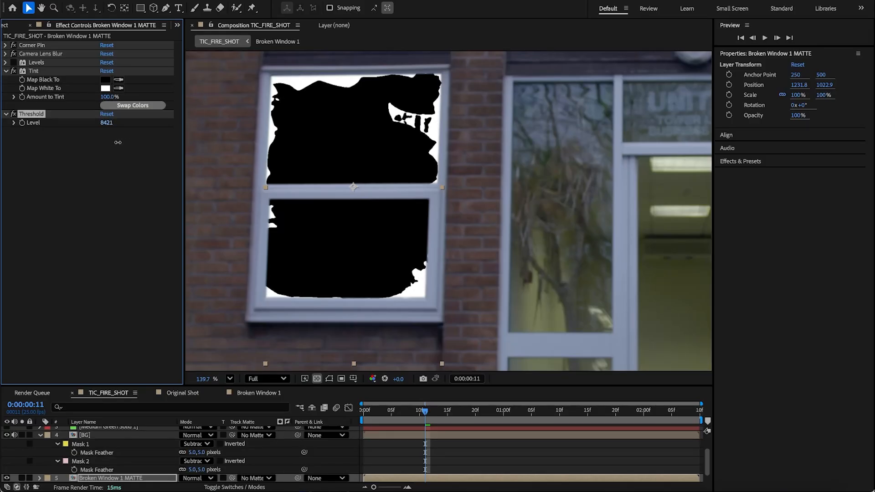
Step: Toggle the Threshold effect repeatedly to compare the matte edge against the unthresholded window image
click(13, 114)
click(13, 114)
click(13, 114)
click(13, 114)
click(13, 114)
click(13, 114)
click(14, 114)
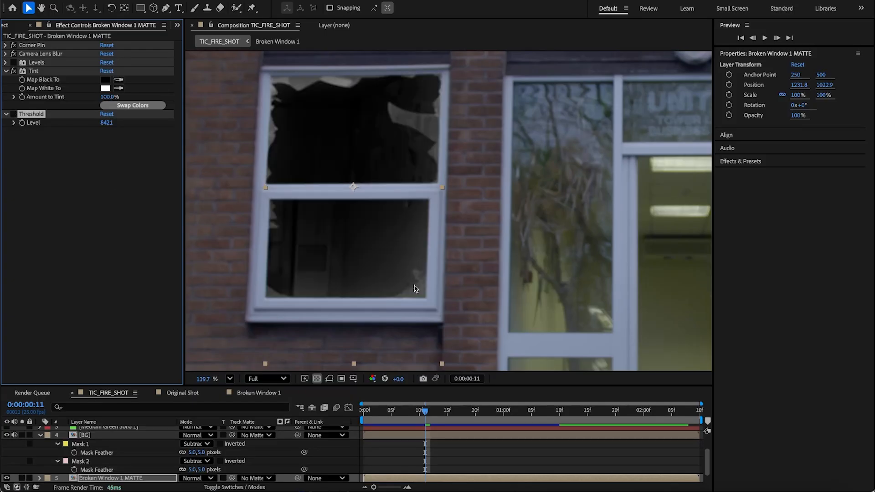
scroll(423, 298, up, 5)
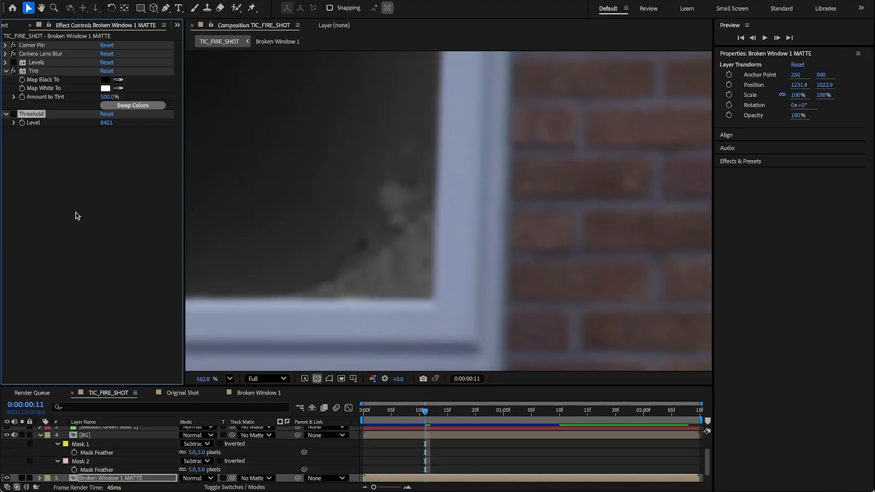
Step: Compare the matte edge with Camera Lens Blur disabled while toggling Threshold, then re-enable the blur
click(14, 53)
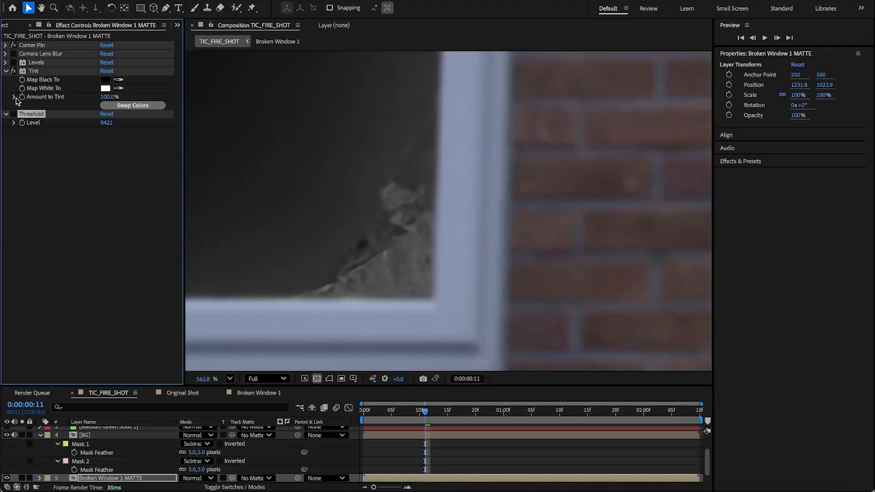
click(13, 114)
click(13, 114)
click(14, 114)
click(14, 114)
click(13, 114)
click(13, 114)
click(13, 114)
click(13, 114)
click(13, 115)
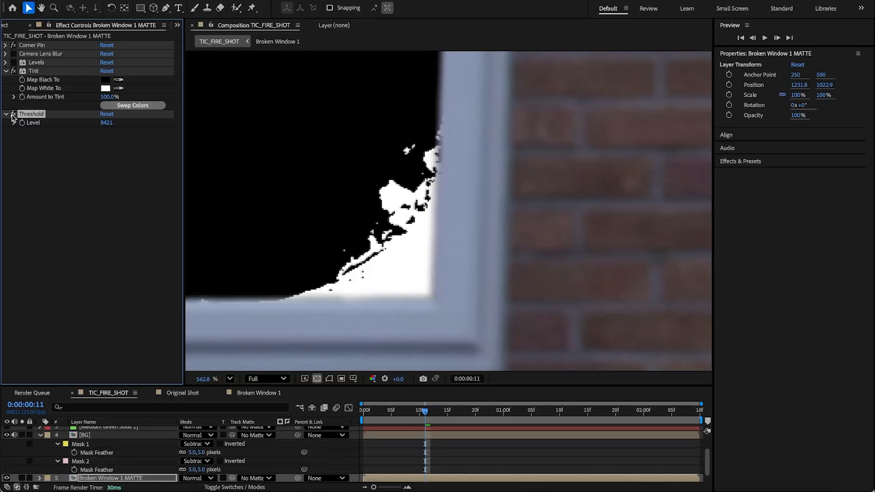
click(13, 54)
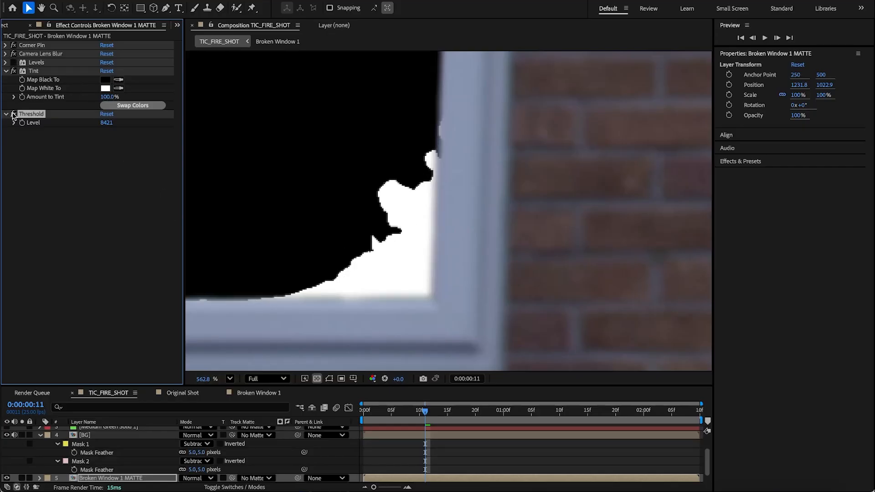
Step: Move Camera Lens Blur below Threshold in the MATTE layer's effect stack to soften the matte edge
drag(40, 53, 39, 129)
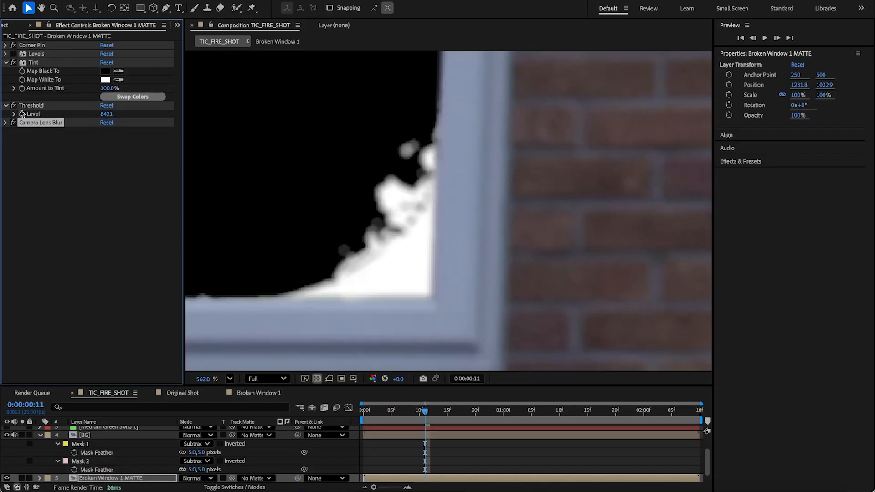
click(13, 123)
click(14, 122)
Step: Examine the matte's edges around the upper window pane, comparing with Threshold off and on
scroll(306, 168, down, 3)
key(h)
drag(340, 102, 426, 289)
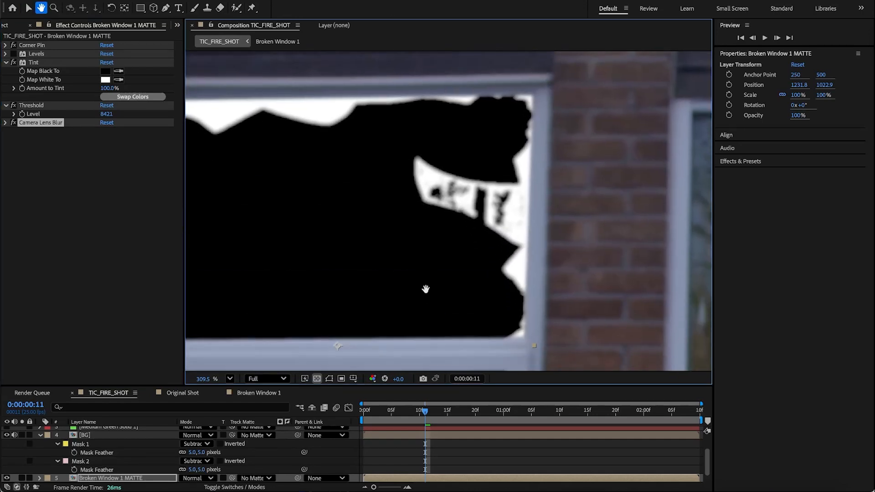
key(v)
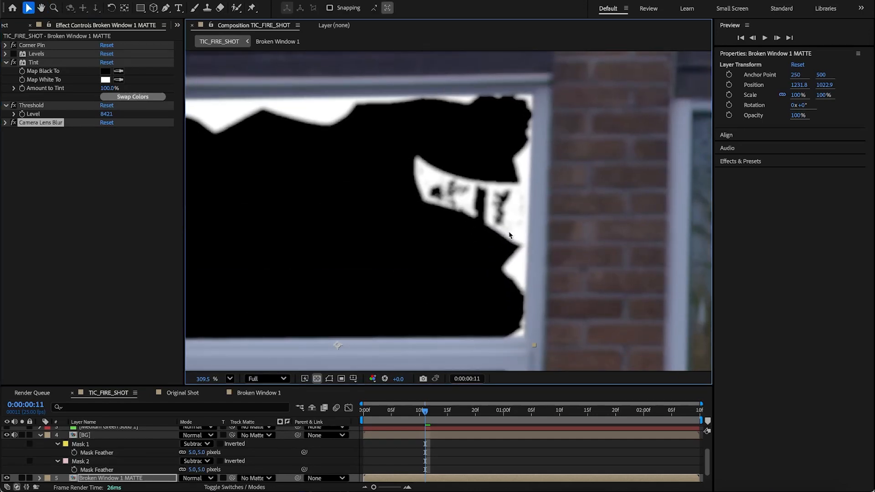
key(h)
drag(261, 241, 423, 406)
key(v)
click(12, 105)
click(13, 106)
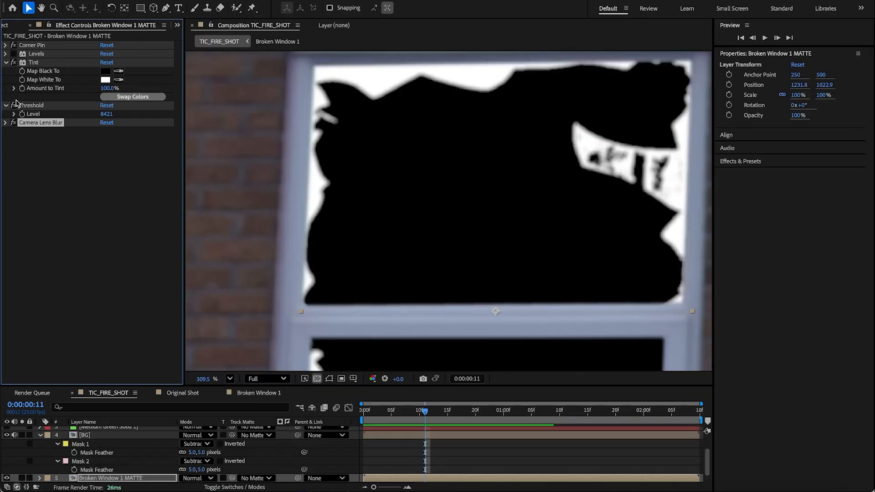
drag(604, 183, 473, 181)
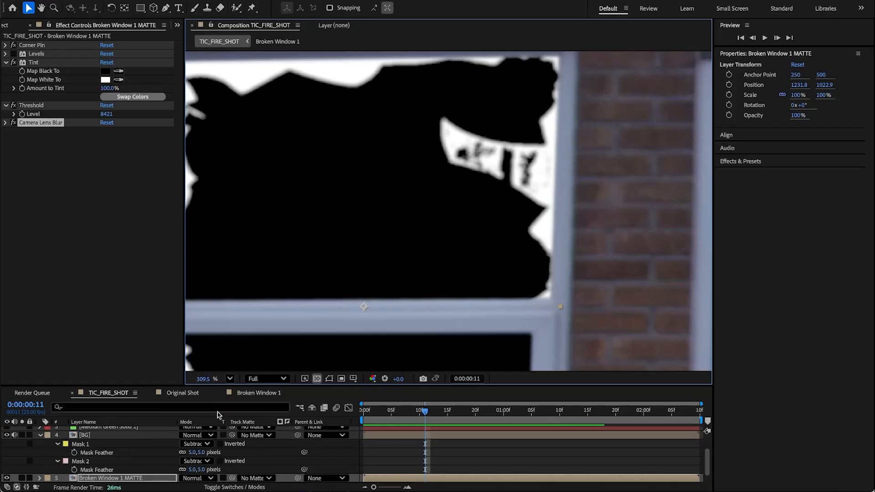
Step: Create a new comp-sized white solid above the Broken Window 1 MATTE layer
click(142, 478)
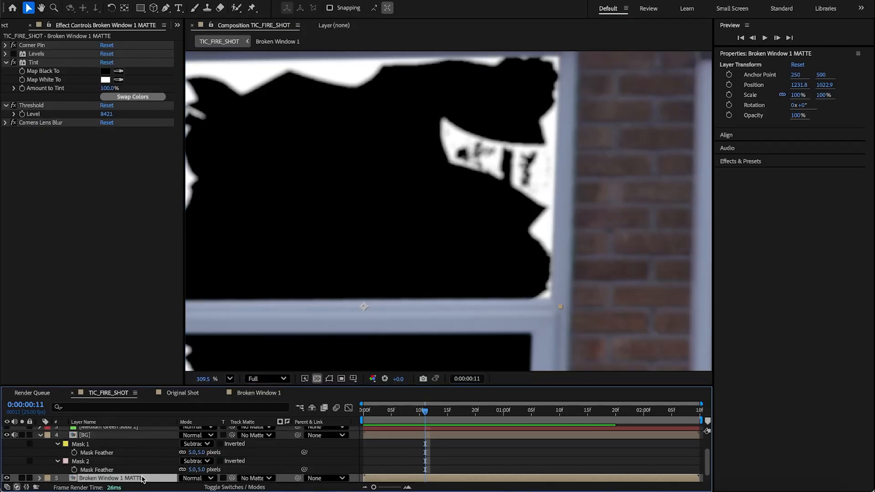
key(ctrl+y)
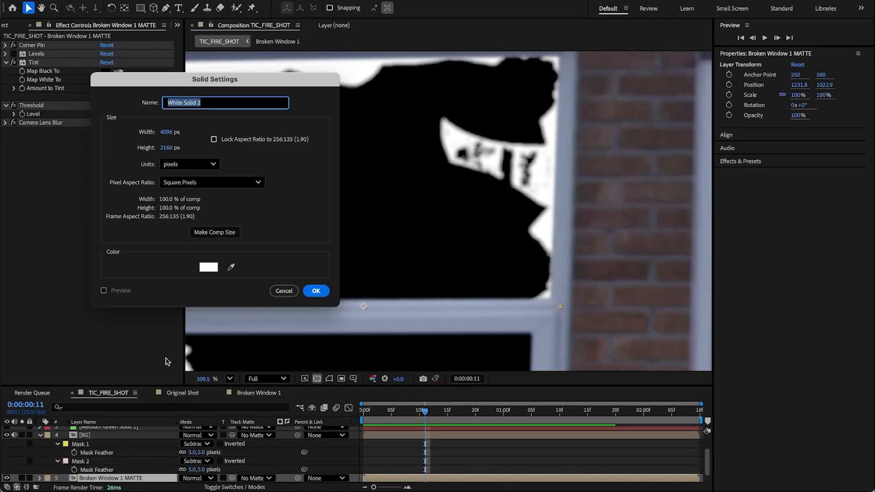
click(317, 292)
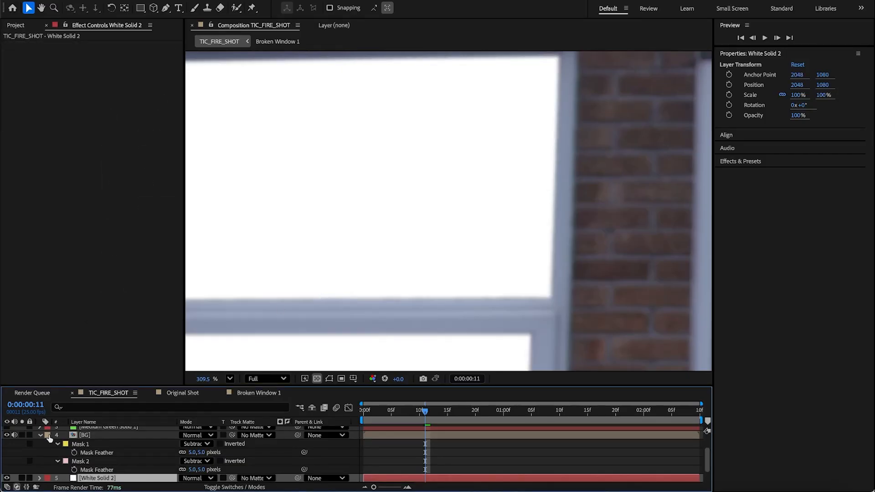
Step: Hide the white solid and draw a closed pen mask around the leftover white shard area in the upper pane
click(6, 478)
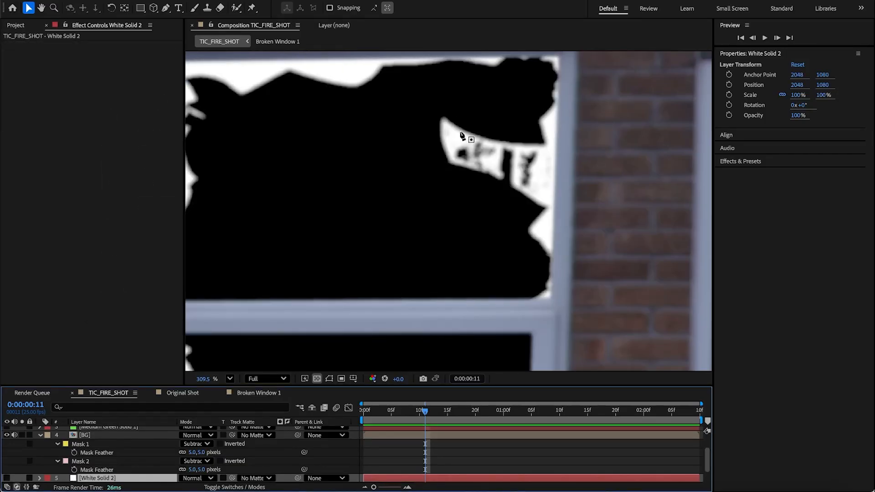
key(g)
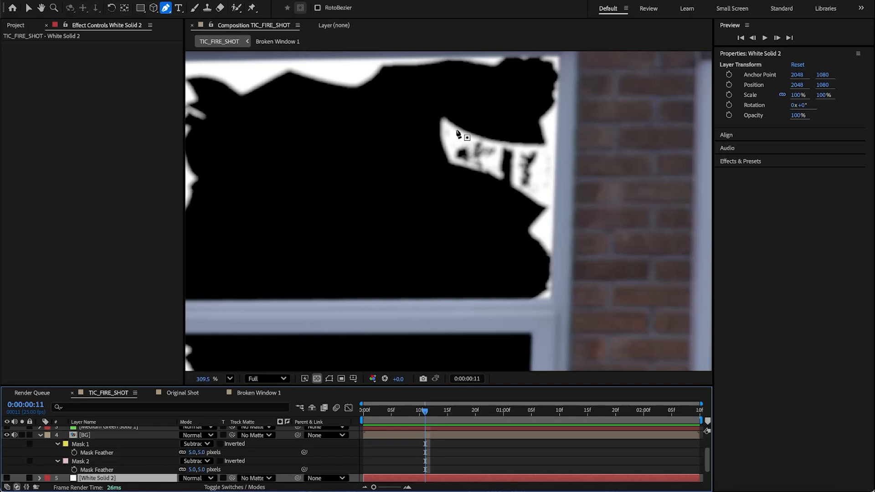
click(454, 126)
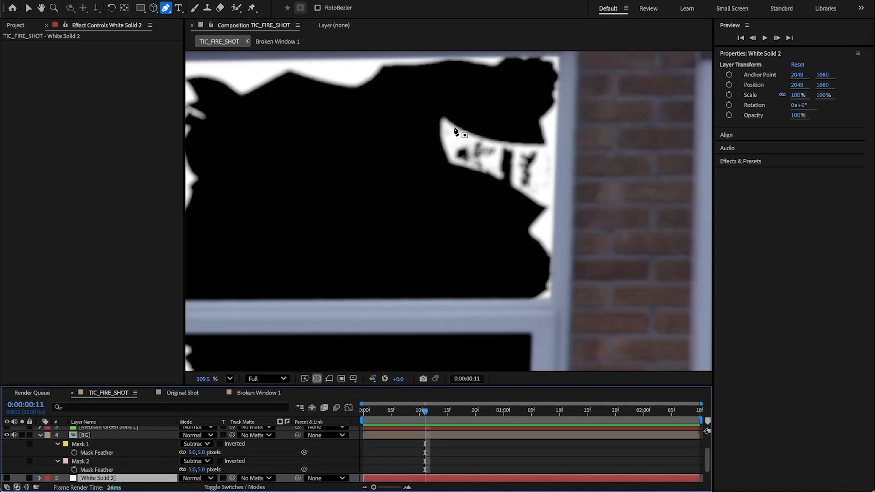
click(484, 140)
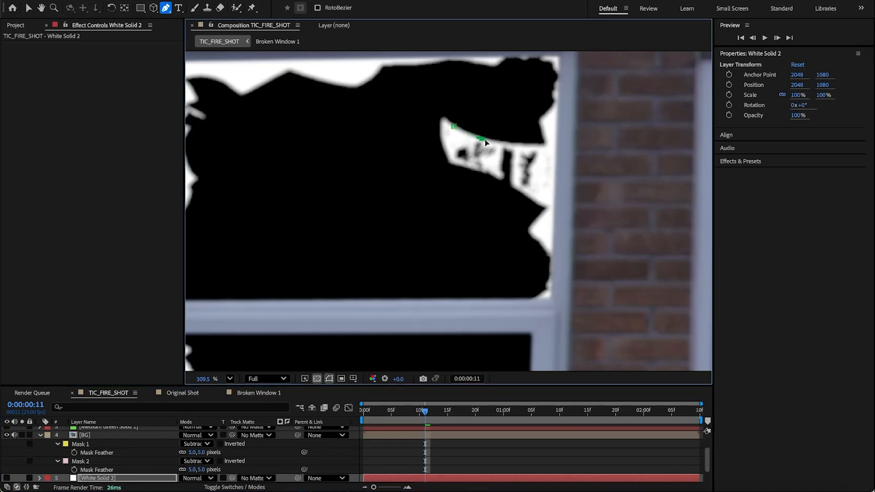
click(511, 146)
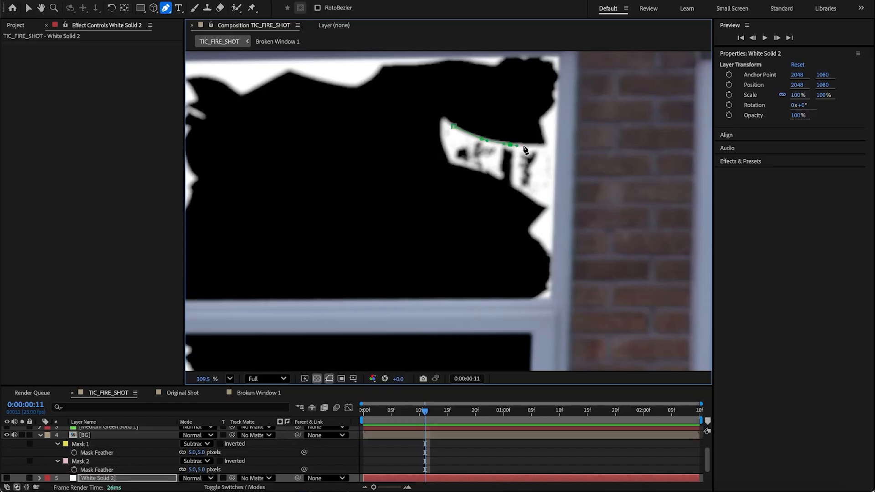
click(548, 147)
click(551, 160)
click(549, 203)
drag(531, 195, 494, 170)
click(475, 170)
click(451, 160)
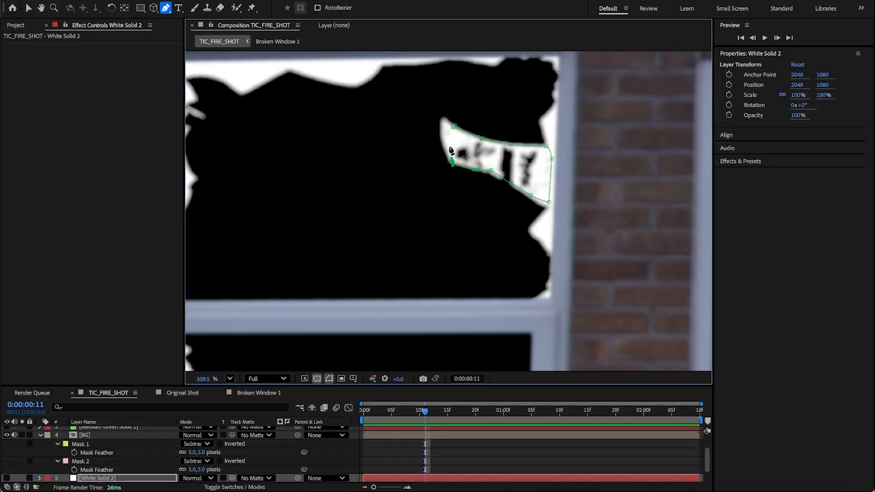
click(449, 142)
click(453, 126)
Step: Show the white solid and nudge the mask's upper-left vertex to fit the shard edge
click(6, 478)
click(93, 479)
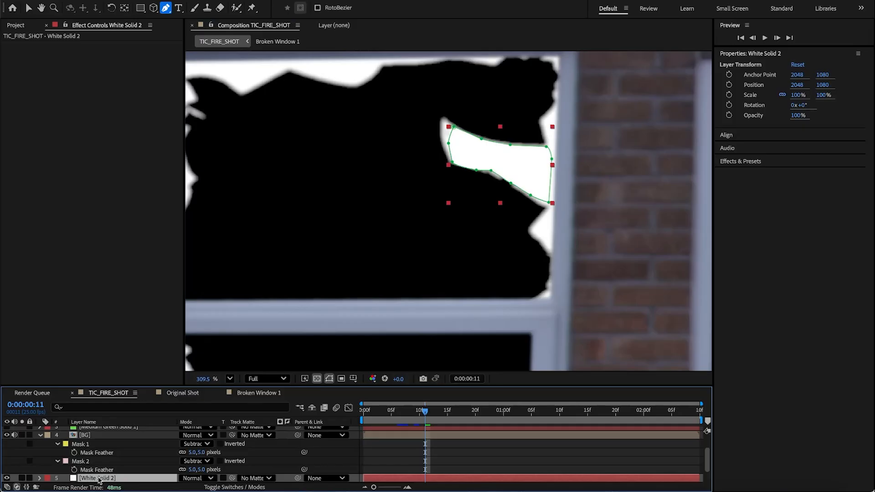
click(330, 381)
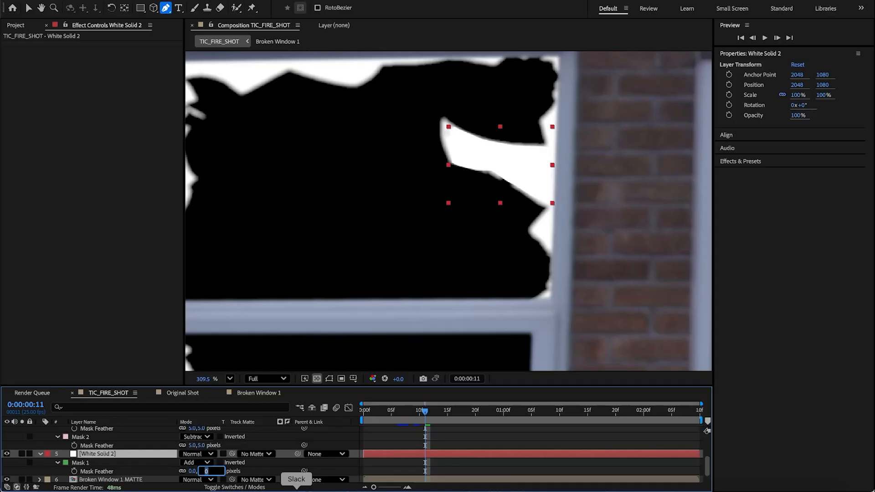
key(Return)
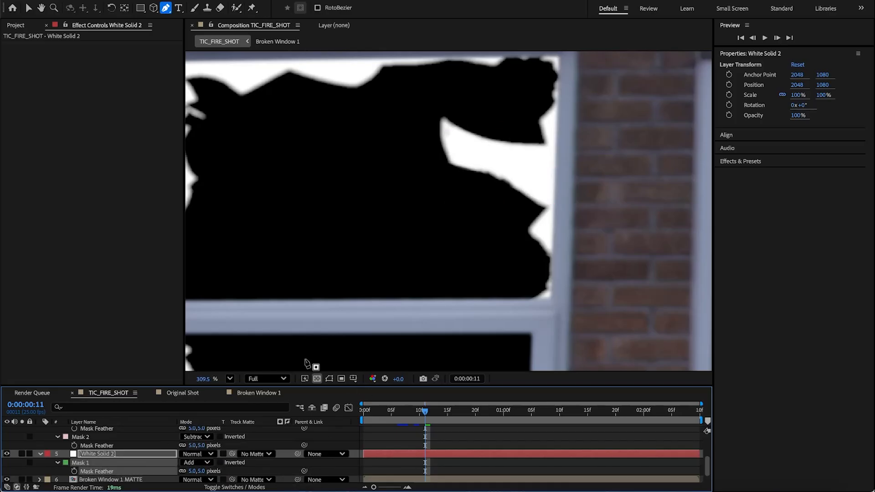
click(328, 380)
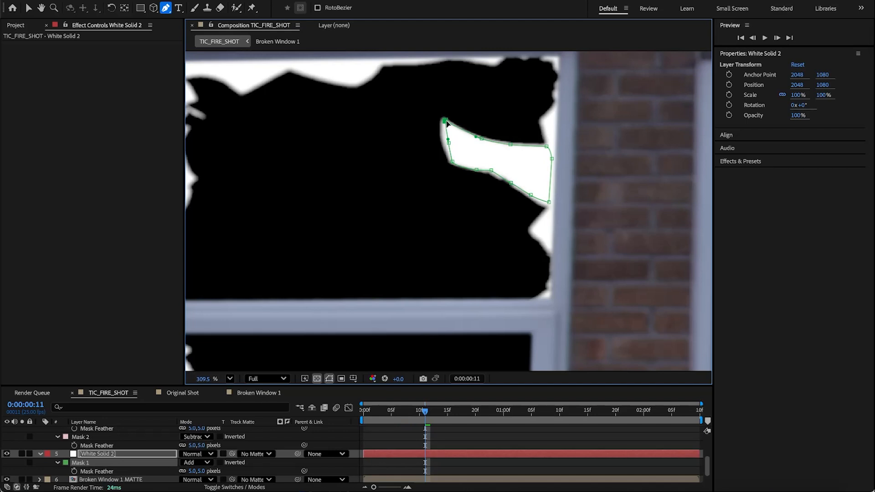
drag(447, 138, 444, 141)
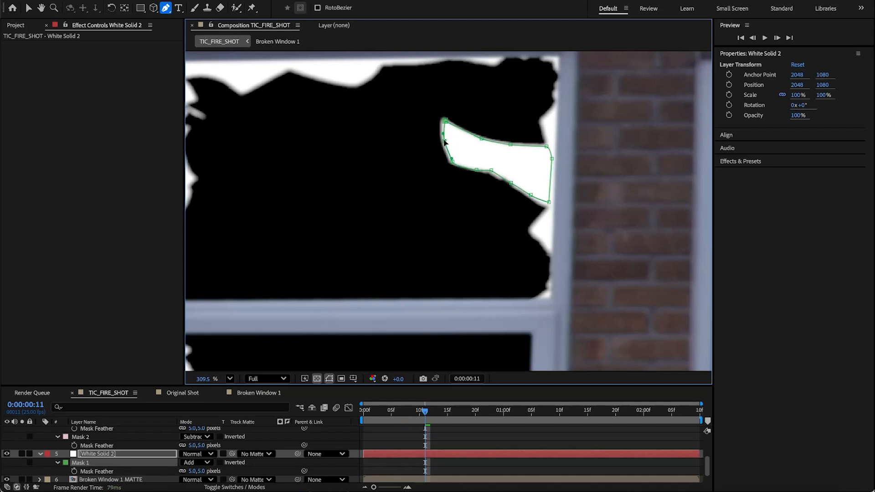
click(496, 442)
Step: Pre-compose the white solid and Broken Window 1 MATTE layers into a new comp named Window 1 Matte, then hide it
scroll(442, 252, down, 3)
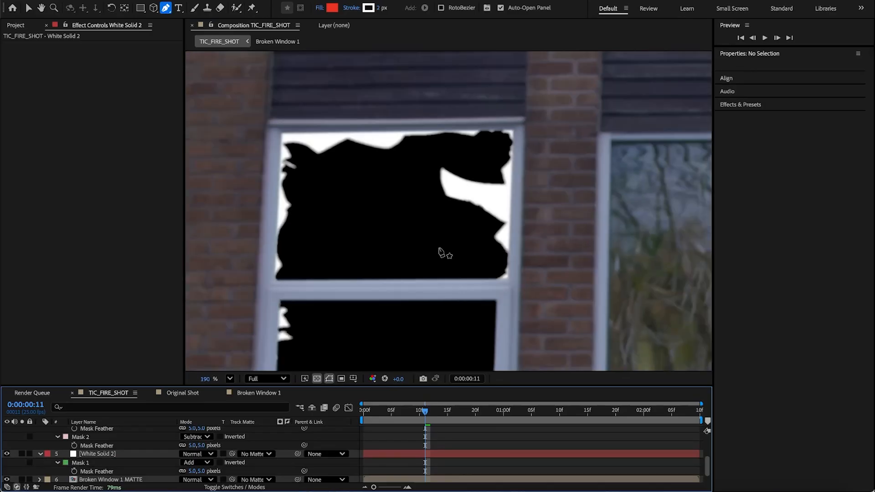
drag(348, 318, 381, 250)
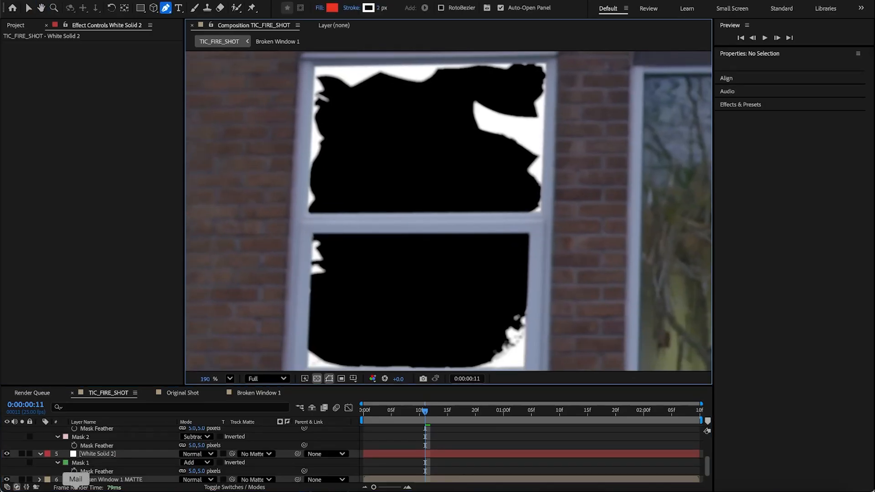
click(98, 455)
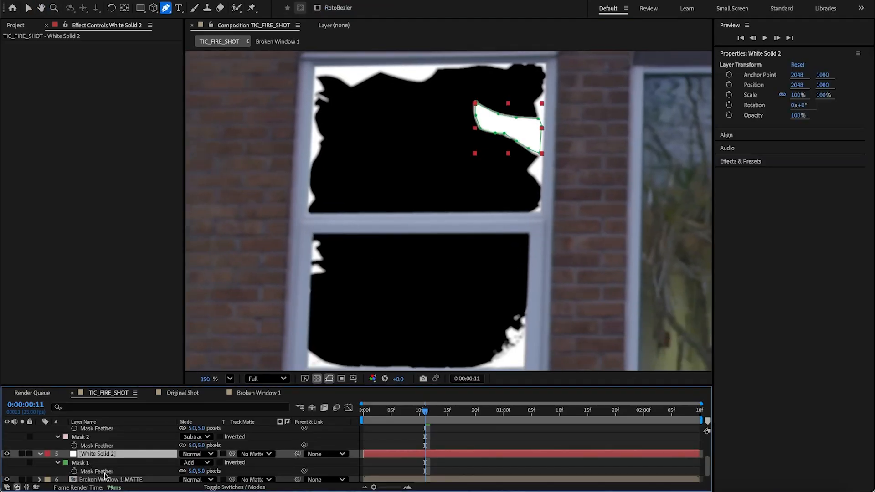
shift+click(117, 480)
right_click(112, 458)
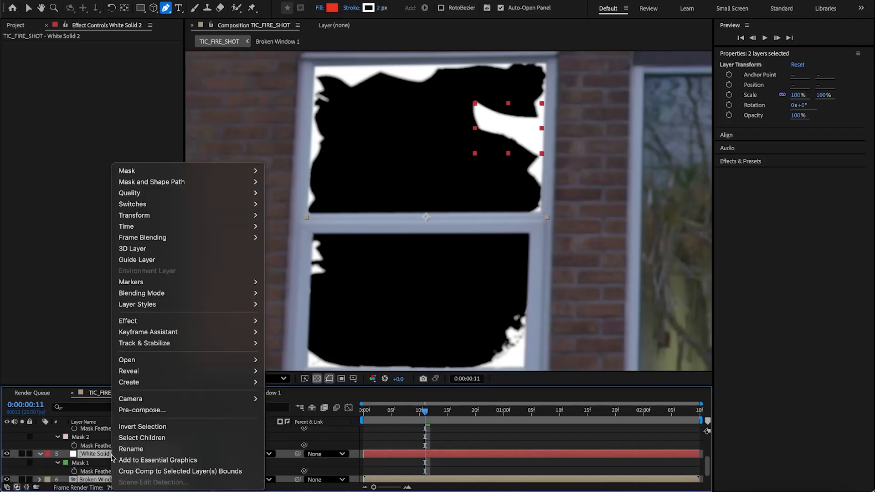
click(98, 451)
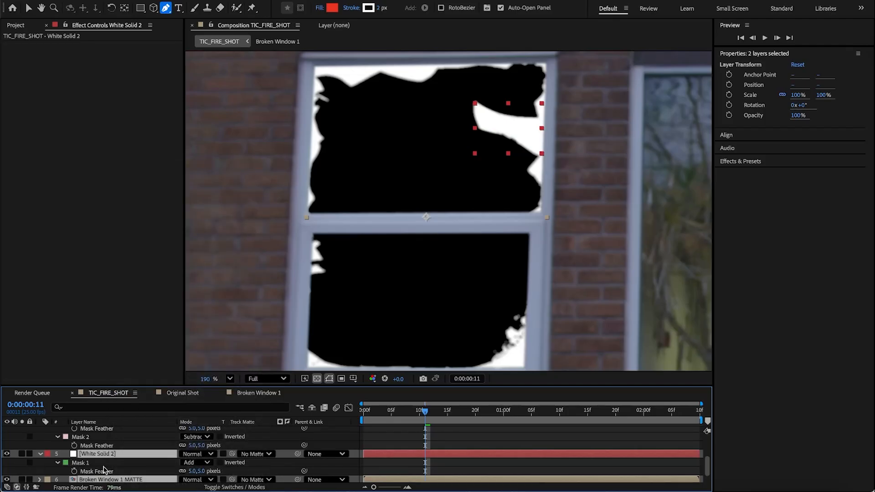
right_click(109, 458)
click(138, 410)
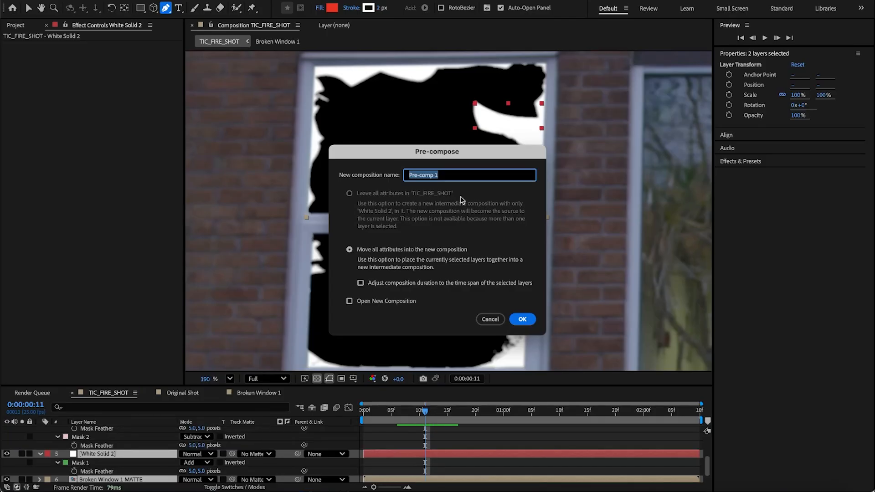
text(Window)
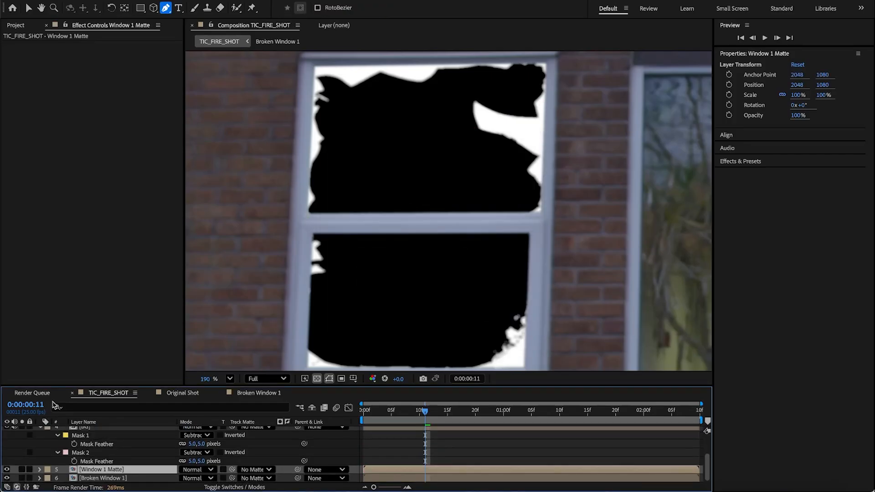
click(7, 470)
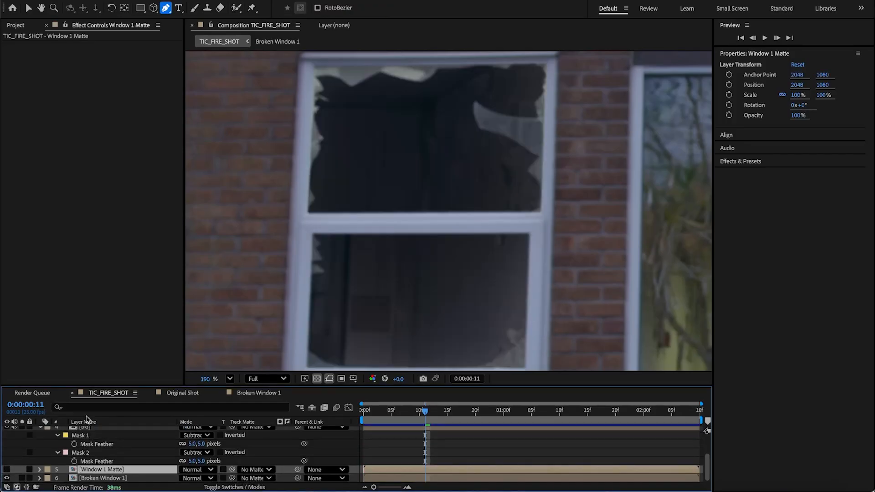
Step: Duplicate the Broken Window 1 layer and rename the copy Broken Window WALL
click(105, 479)
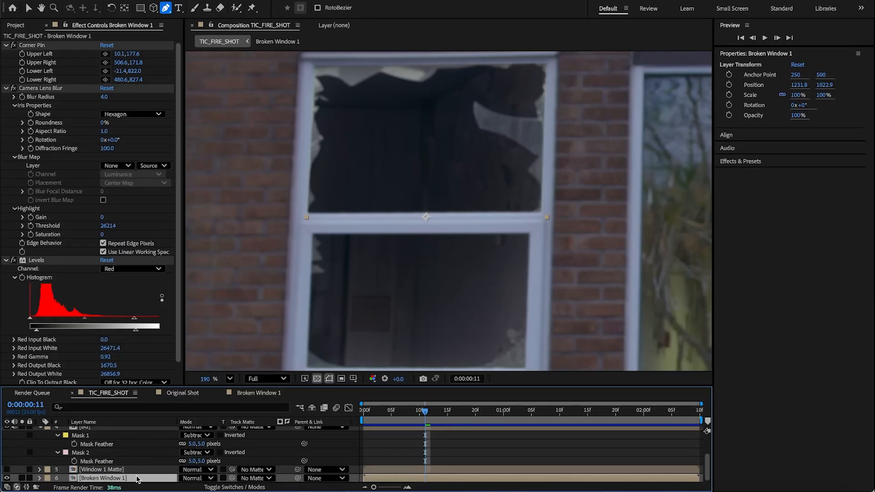
key(ctrl+d)
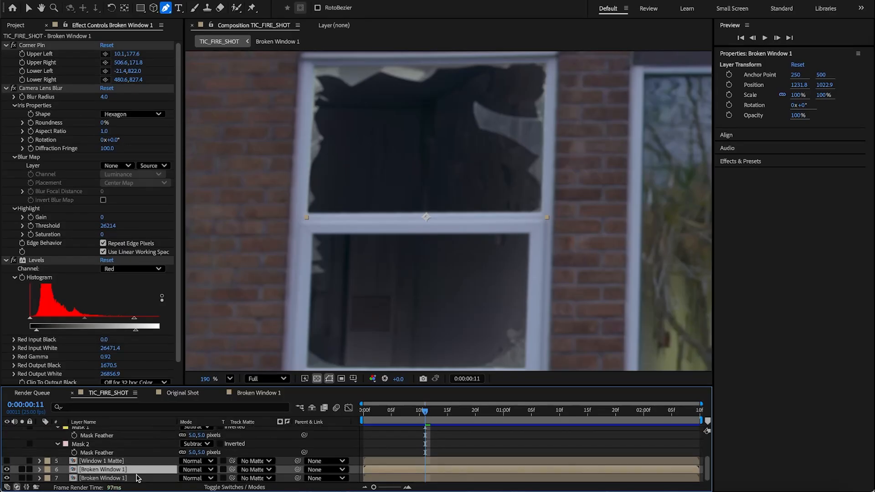
key(Return)
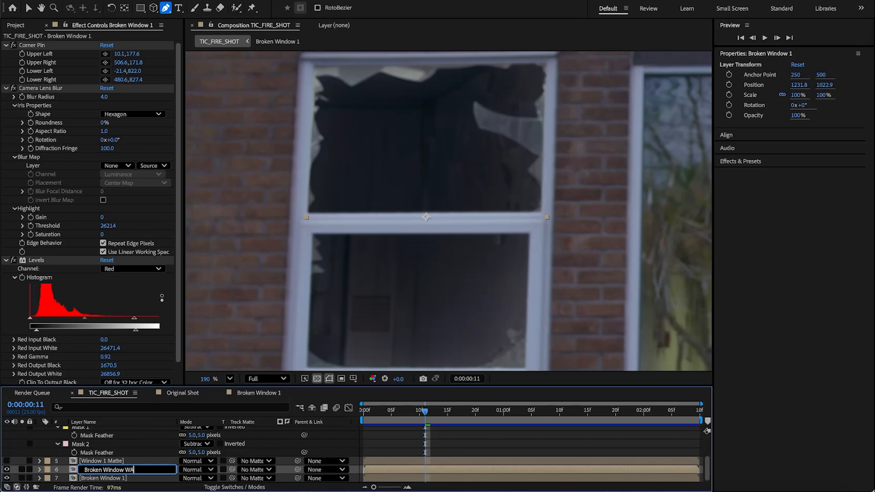
text(WALL)
key(Return)
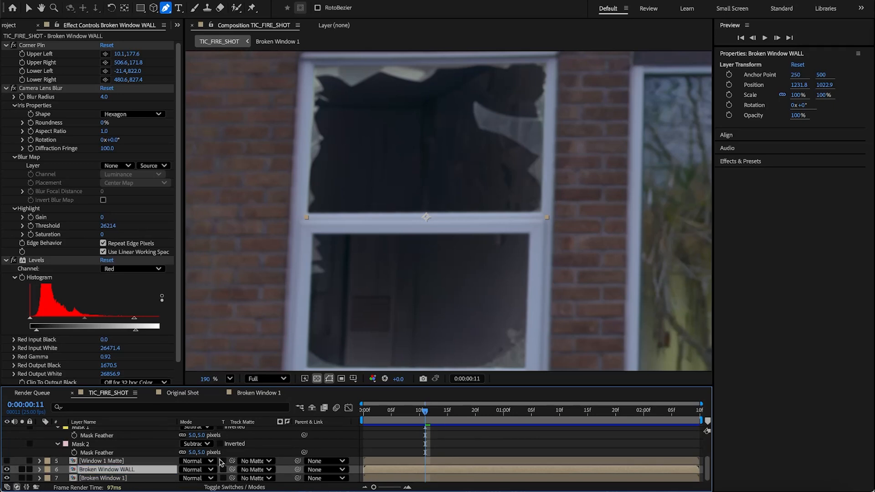
Step: Set Broken Window WALL's track matte to the Window 1 Matte layer and invert the matte
drag(232, 470, 127, 463)
click(287, 470)
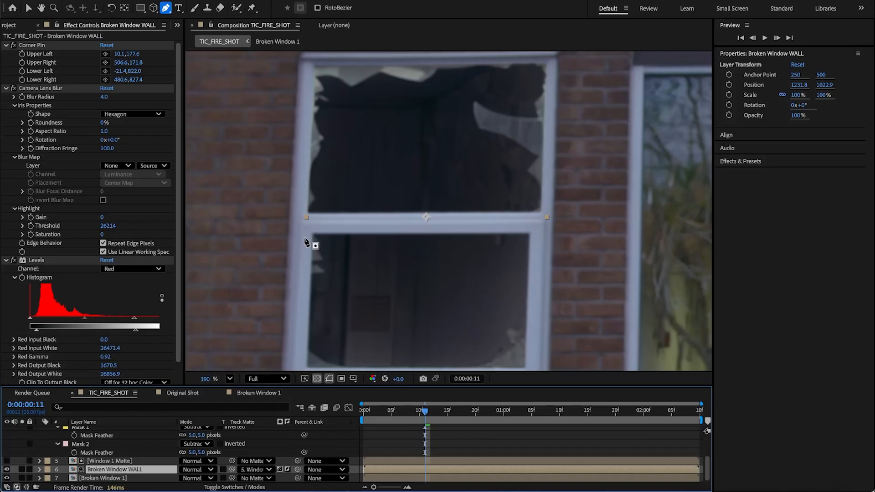
Step: Add a Curves effect to Broken Window WALL and pull the RGB curve down to darken it
click(200, 0)
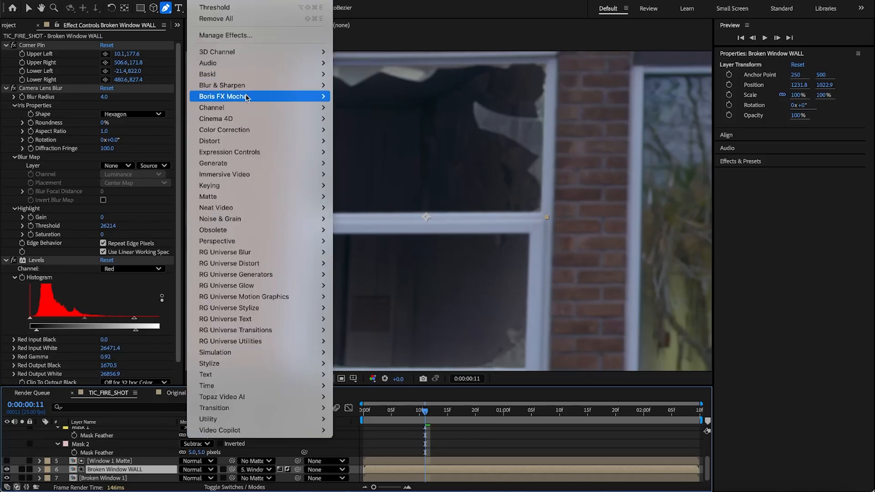
mouse_move(249, 132)
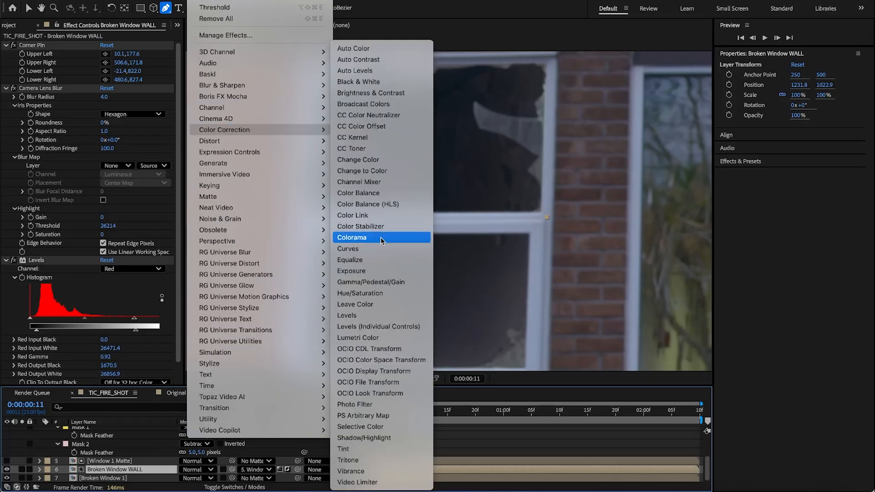
click(347, 249)
mouse_move(78, 295)
mouse_down()
mouse_move(95, 322)
mouse_move(64, 277)
mouse_move(86, 315)
mouse_move(79, 309)
mouse_up()
scroll(411, 244, down, 1)
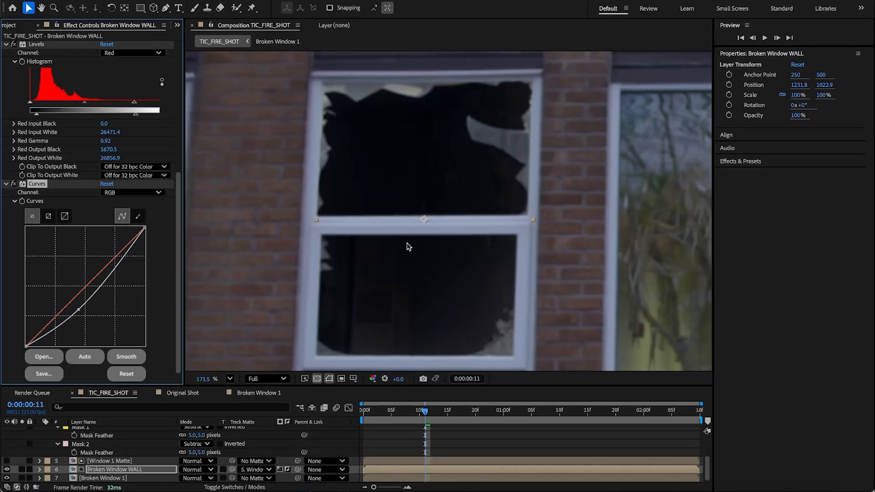
Step: Hide Broken Window WALL and add the background-wall-cement-grey image from the Assets folder above it in the comp
click(142, 471)
click(7, 469)
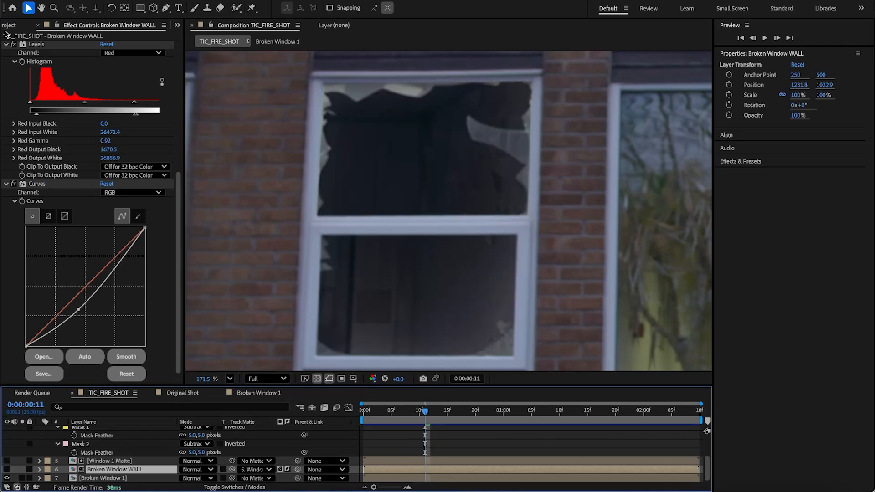
click(6, 27)
click(66, 127)
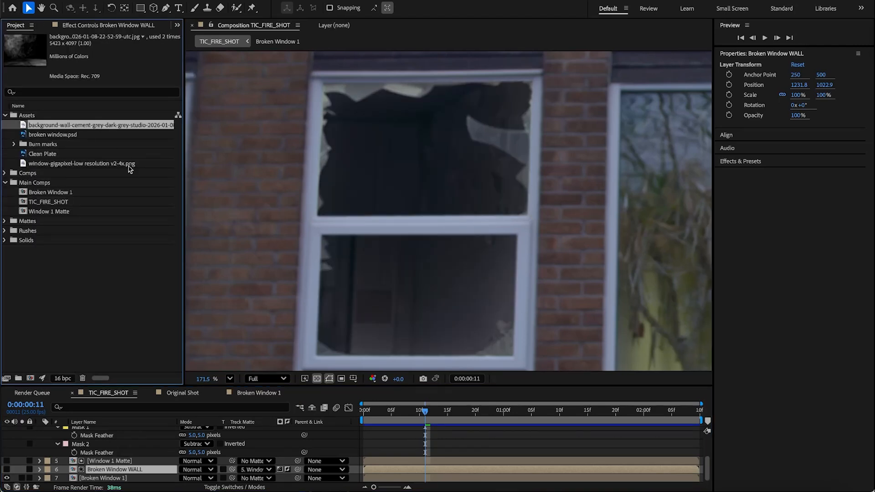
drag(78, 127, 110, 466)
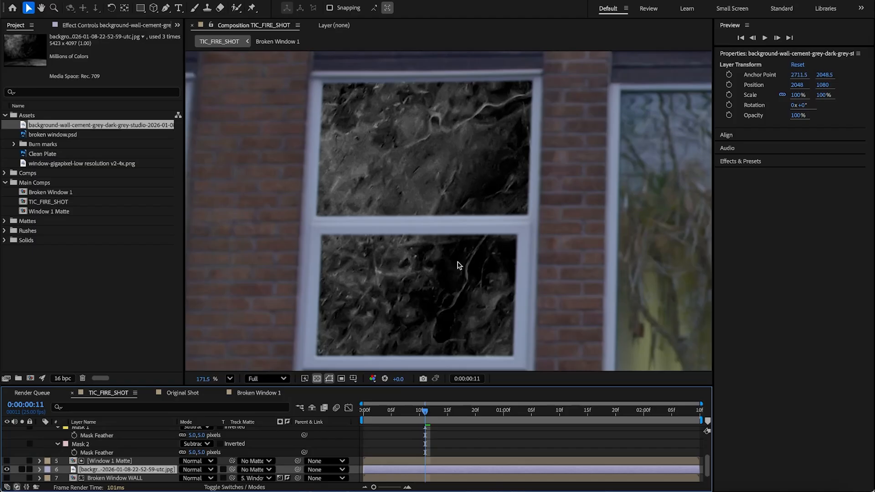
Step: Set the background image layer's track matte to Window 1 Matte and invert the matte
scroll(483, 174, down, 6)
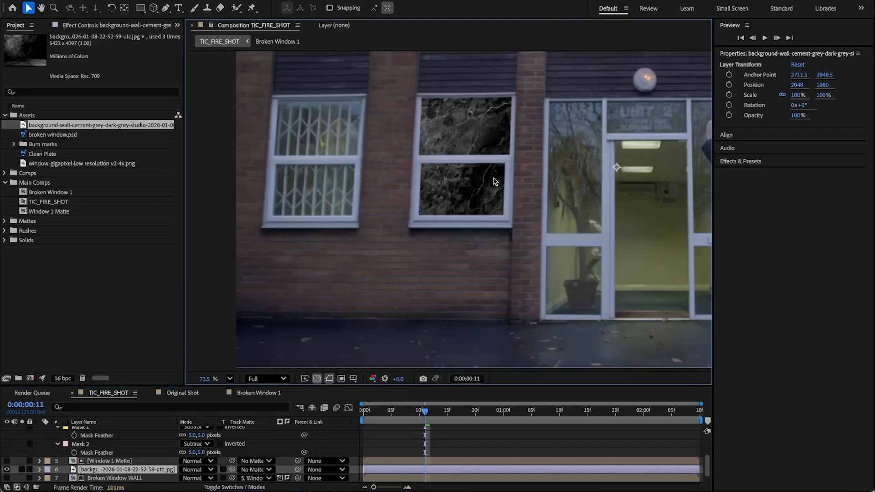
click(100, 474)
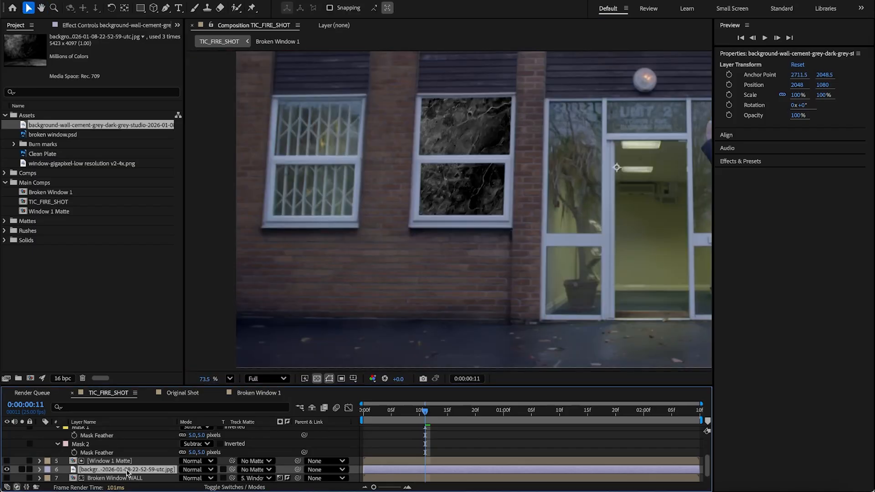
drag(234, 471, 136, 463)
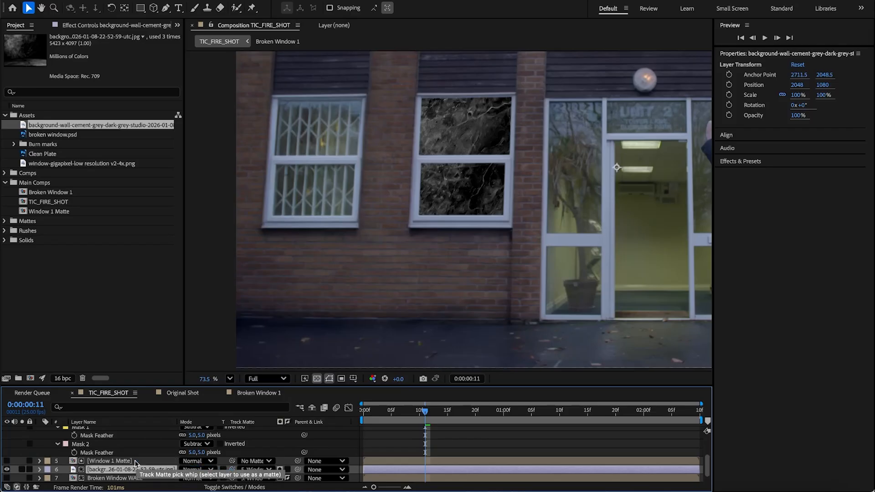
click(280, 471)
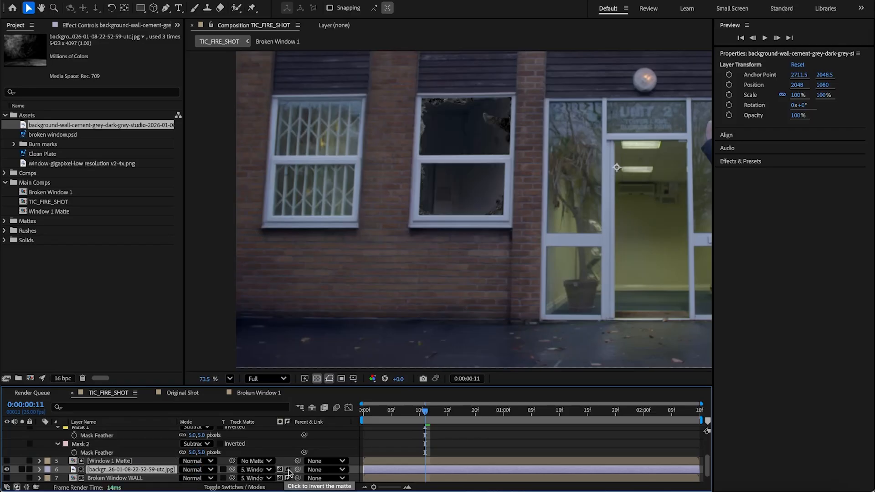
click(289, 470)
Step: Scale the background image to 46% and move it over the broken window
drag(477, 201, 475, 133)
key(s)
drag(215, 479, 192, 482)
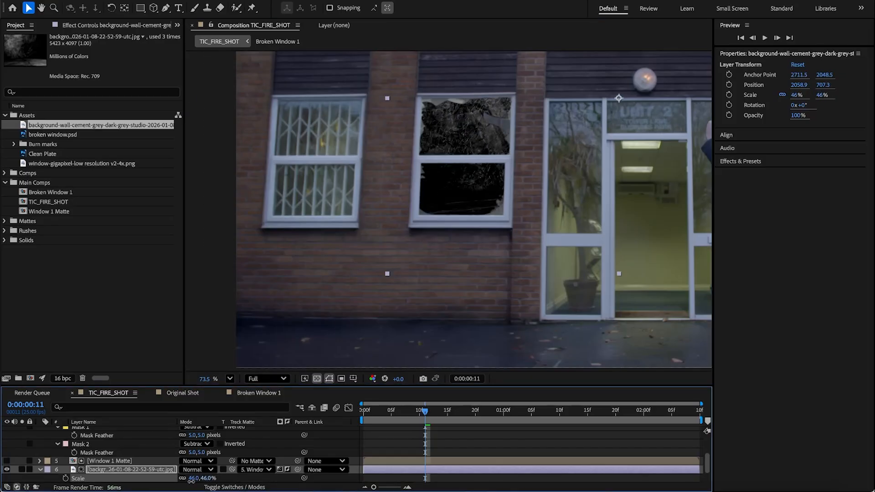
drag(492, 202, 432, 204)
Step: Brighten the background image with a Curves effect by raising the RGB curve, and nudge it into place over the window
click(202, 0)
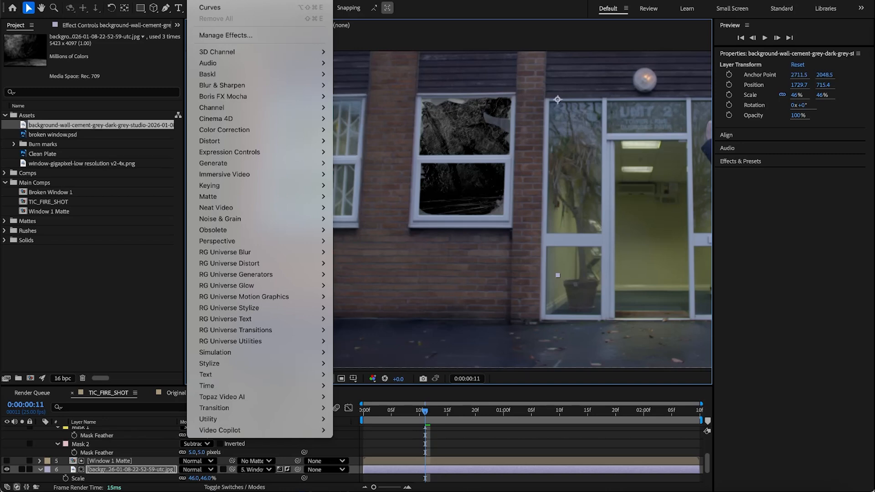
mouse_move(282, 130)
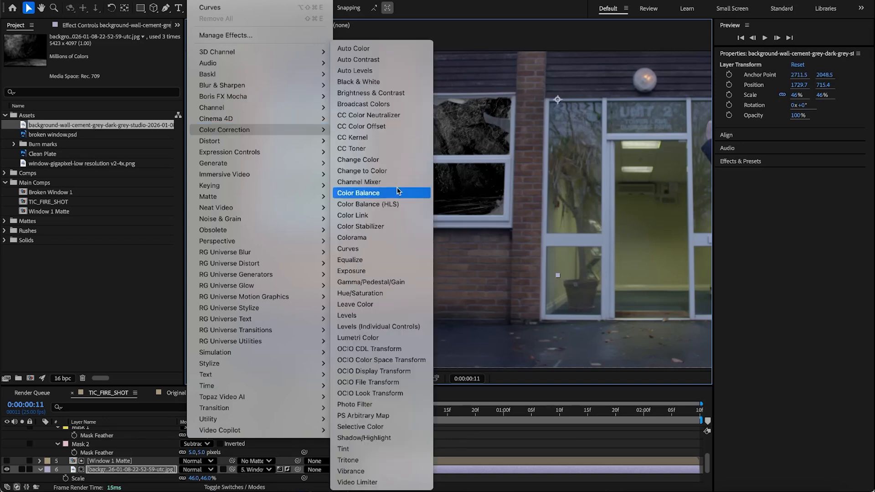
click(379, 248)
drag(90, 144, 86, 131)
drag(45, 178, 41, 171)
mouse_move(487, 205)
mouse_down()
mouse_move(477, 217)
mouse_move(479, 206)
mouse_up()
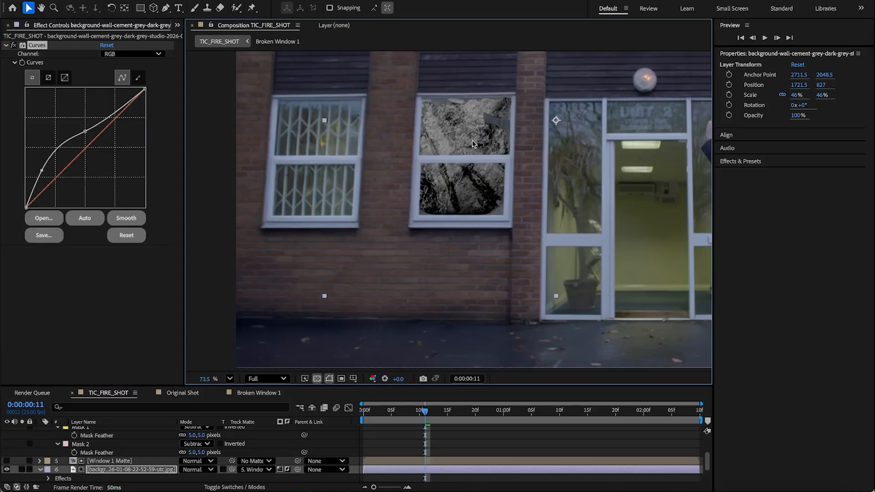
Step: Duplicate the background image layer and parent the upper copy to the lower background layer
click(105, 473)
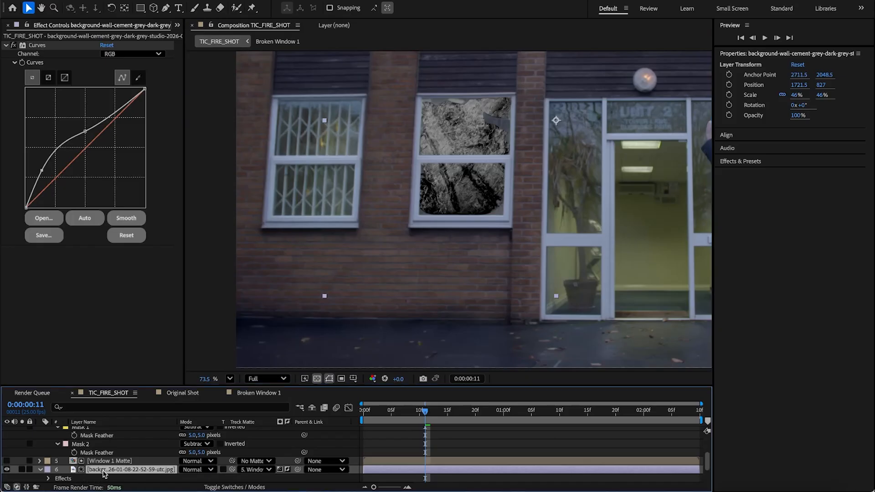
key(ctrl+d)
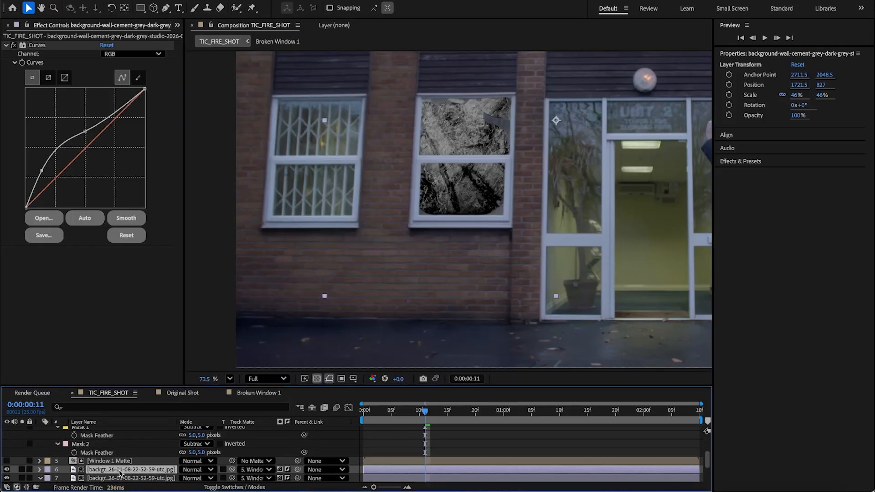
scroll(294, 477, down, 1)
drag(297, 461, 164, 469)
click(163, 470)
Step: Shift the lower background image layer to the right within the window
click(491, 188)
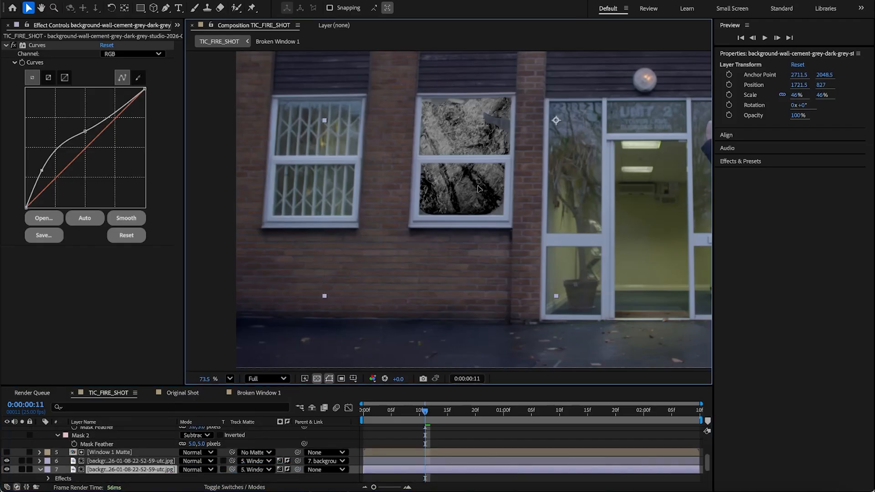
drag(422, 198, 469, 192)
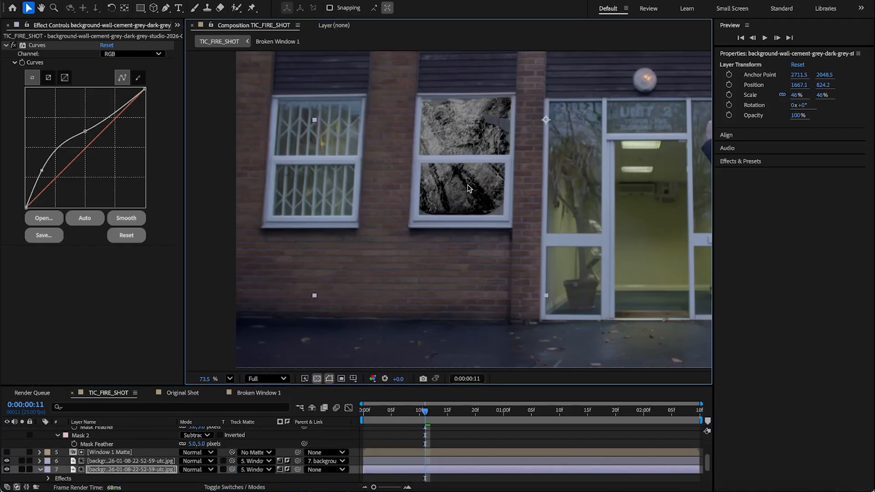
Step: Disable the matte inversion on the upper background copy and set its opacity to 8%
click(143, 460)
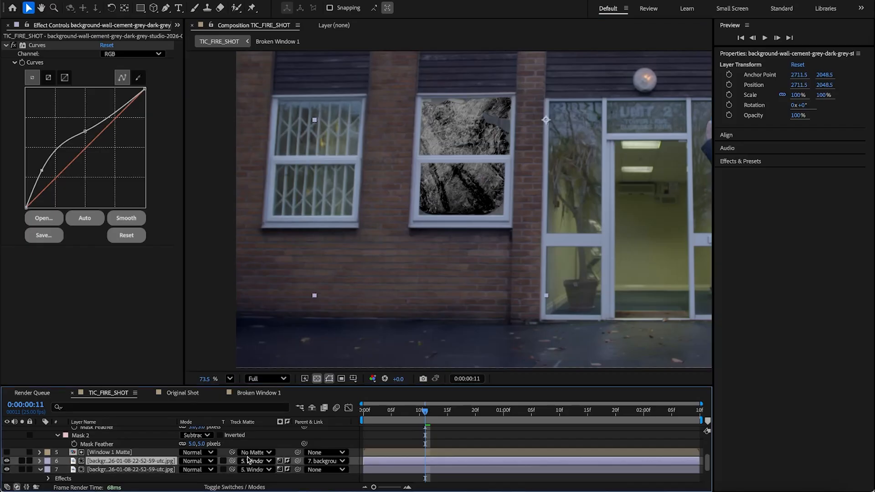
click(287, 462)
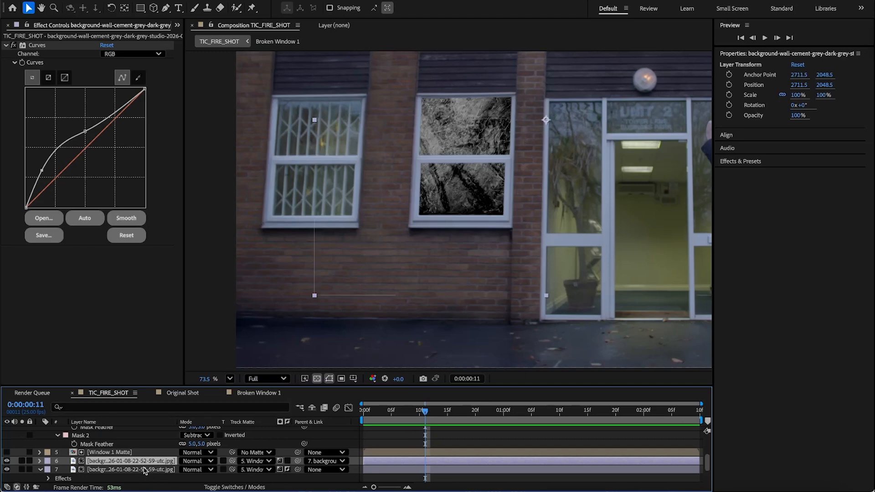
key(t)
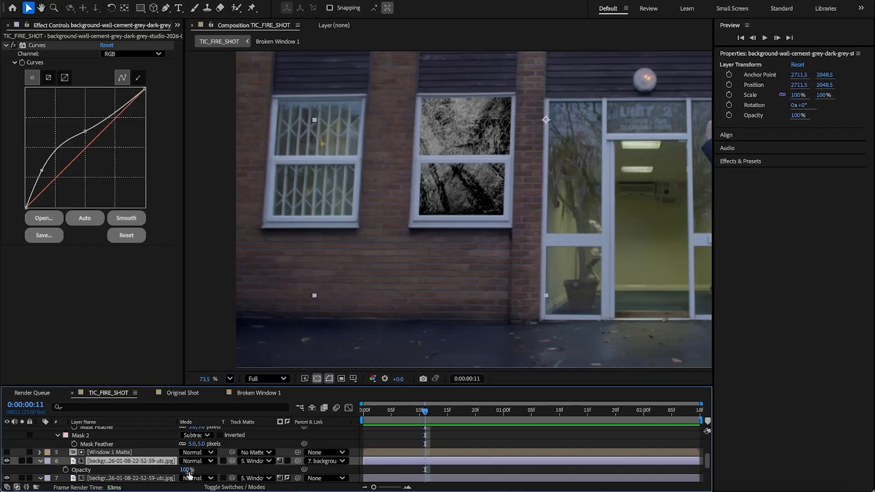
drag(187, 470, 117, 475)
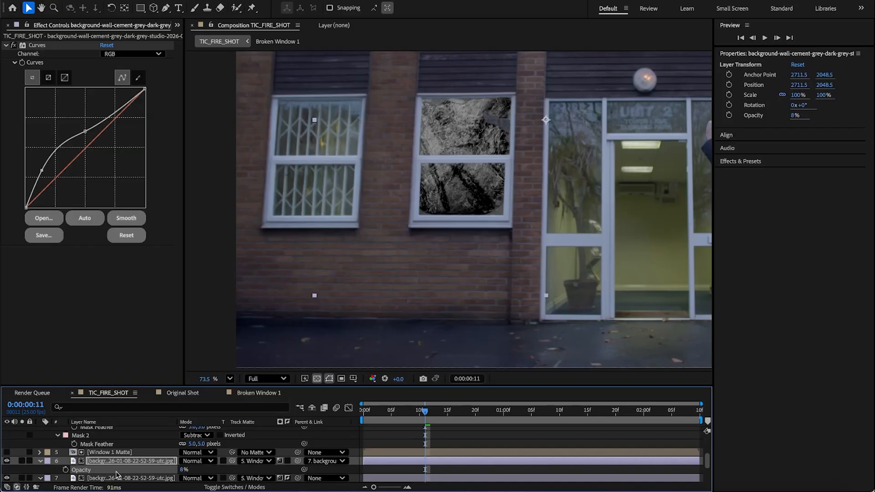
Step: Raise the upper background copy's opacity to 18%
scroll(524, 124, up, 5)
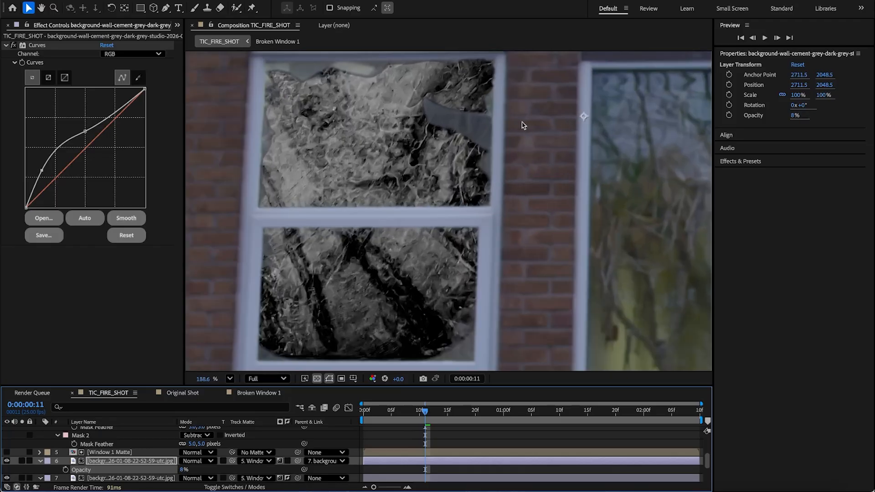
drag(183, 471, 145, 474)
Step: Reset the upper background copy's Curves effect and pull the RGB curve's midpoint slightly down
click(11, 46)
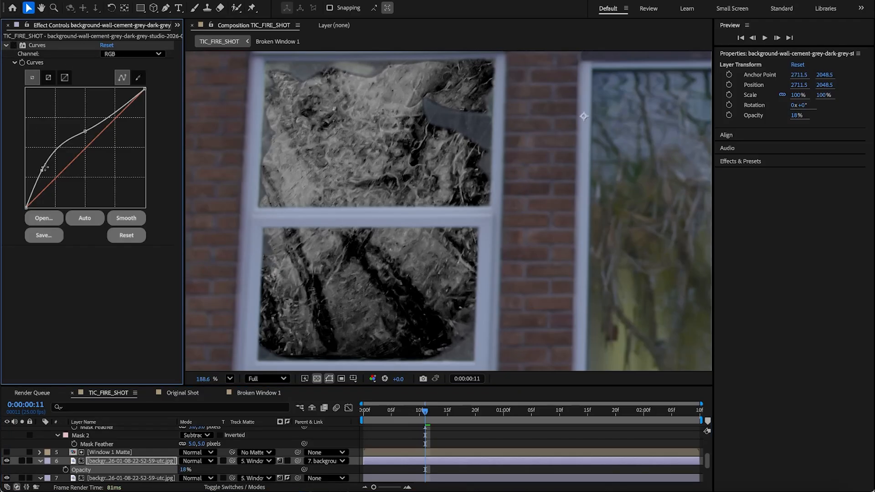
click(122, 54)
click(13, 45)
click(108, 45)
drag(83, 157, 83, 161)
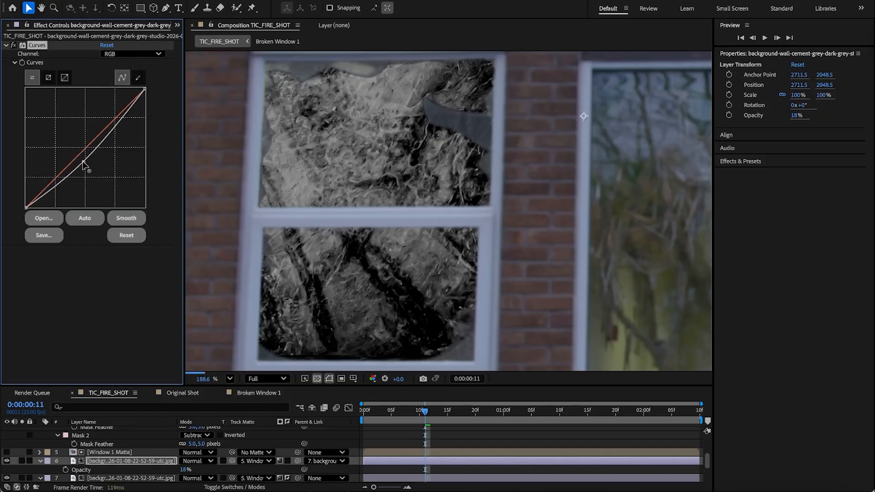
Step: Switch the Curves effect to the Green channel and raise the green curve
click(119, 55)
click(120, 87)
drag(85, 149, 80, 135)
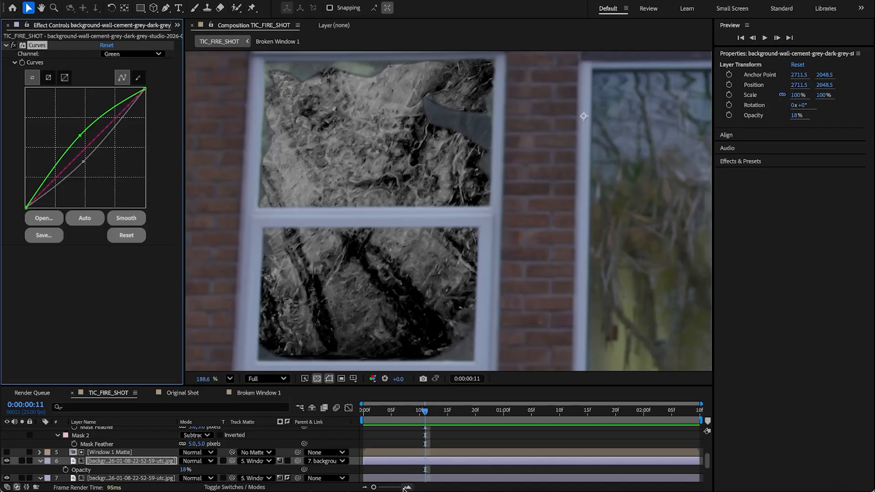
Step: Move the lower background image layer down inside the window
click(123, 478)
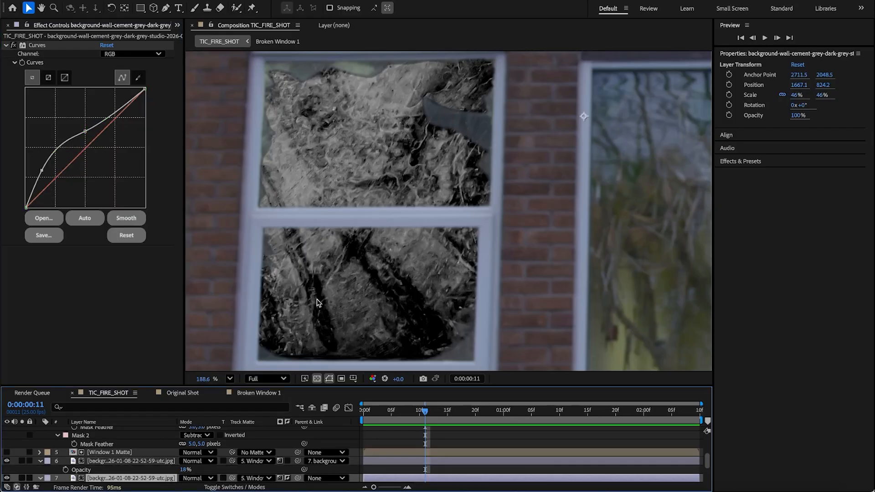
drag(335, 298, 366, 340)
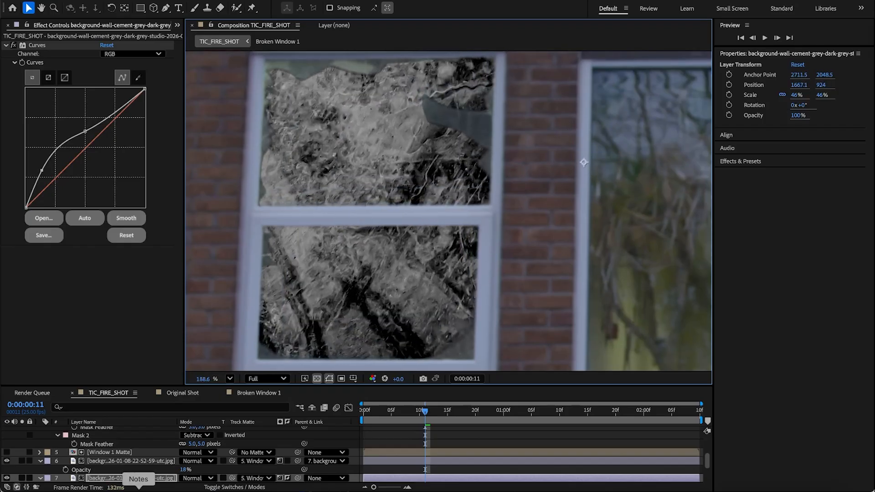
Step: Set the upper background copy's blend mode to Overlay and its opacity to 33%
mouse_move(184, 470)
mouse_down()
mouse_move(166, 470)
mouse_move(175, 470)
mouse_up()
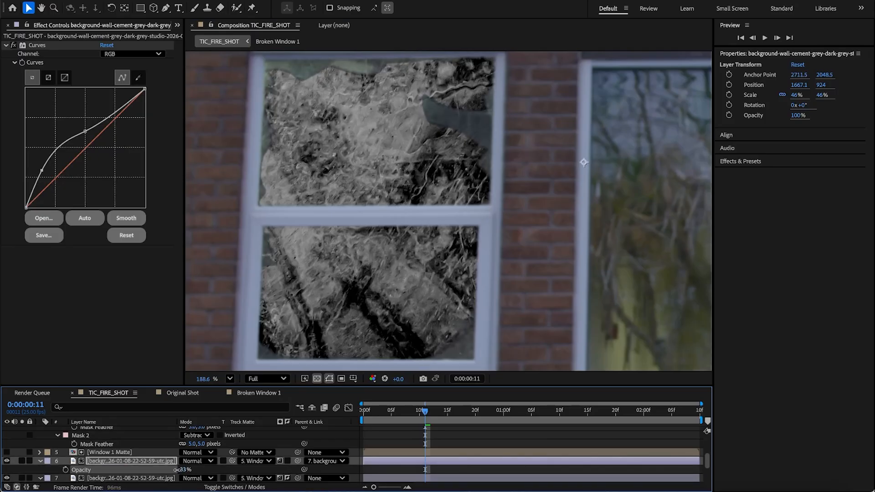
click(191, 478)
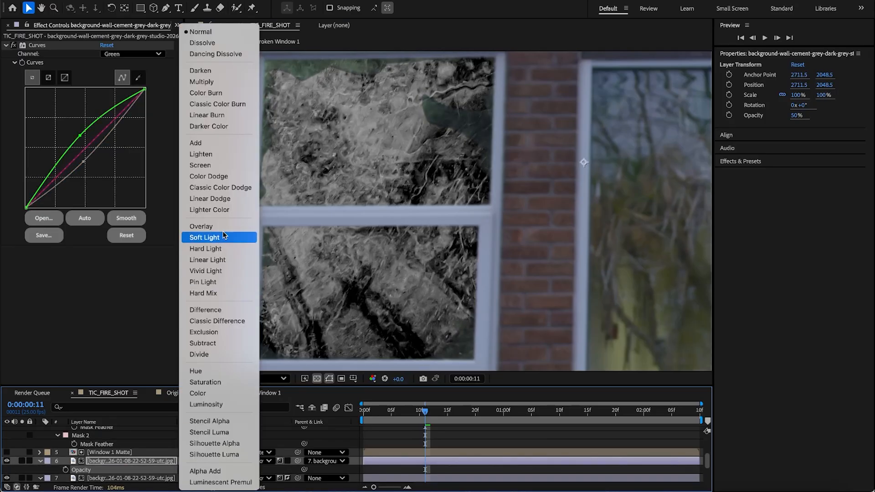
click(223, 230)
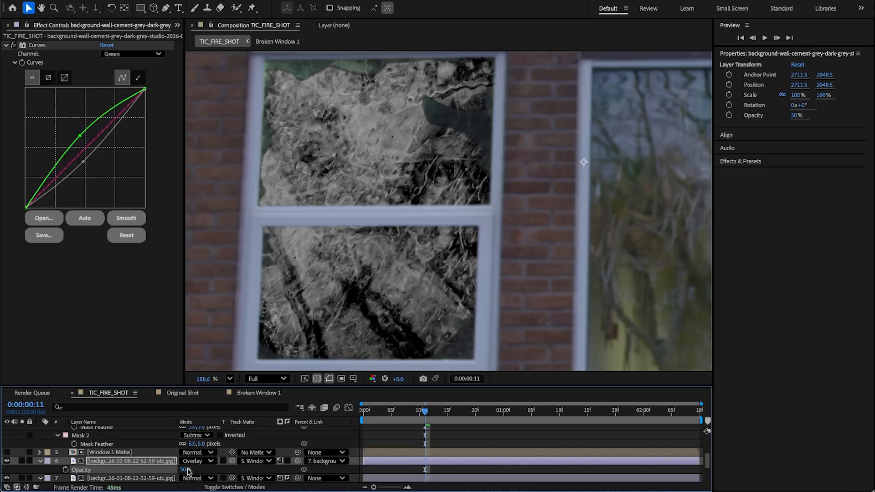
drag(182, 470, 179, 471)
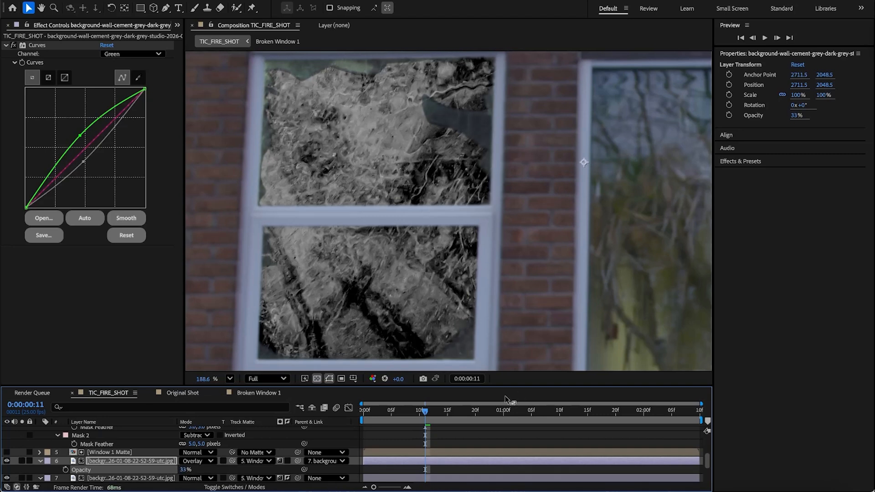
Step: Reposition the lower background image layer further down and left behind the broken glass
click(158, 480)
drag(400, 269, 416, 319)
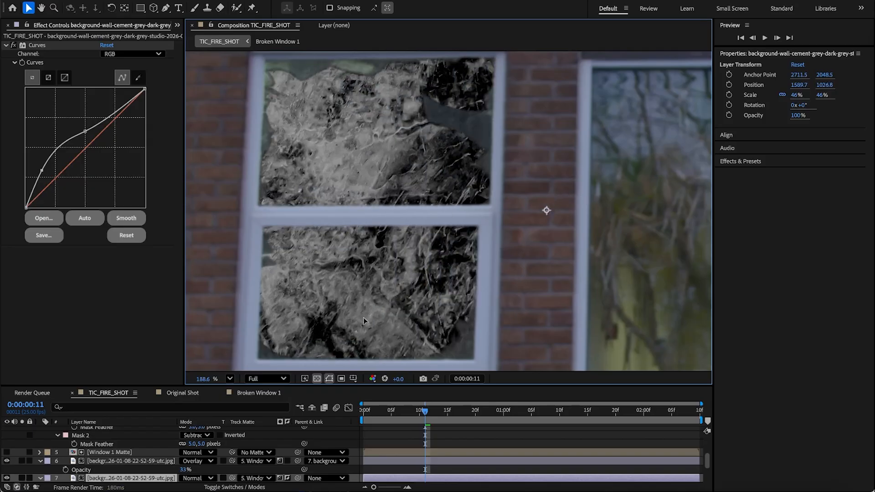
drag(379, 301, 436, 345)
key(space)
mouse_move(426, 188)
mouse_down()
mouse_move(408, 250)
mouse_move(442, 243)
mouse_move(442, 228)
mouse_move(460, 228)
mouse_move(428, 260)
mouse_move(459, 281)
mouse_up()
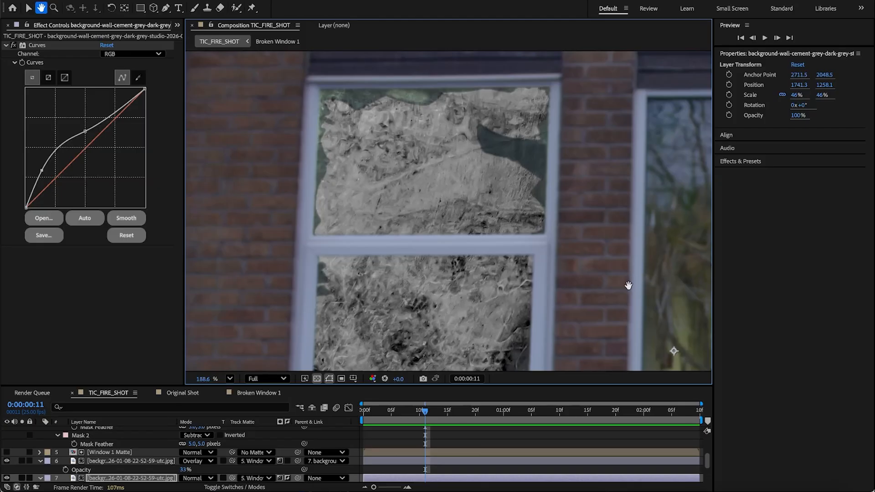
drag(629, 286, 93, 260)
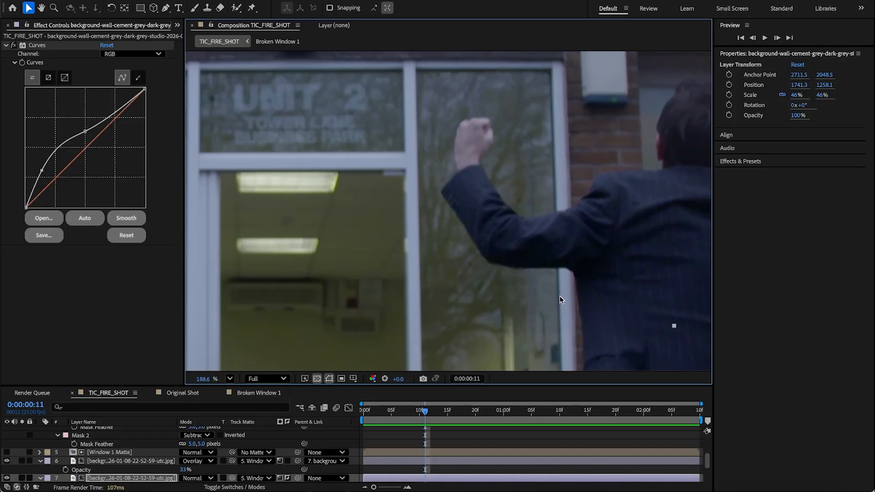
key(space)
Step: Nudge the lower background image layer again down and to the left within the window
drag(288, 262, 699, 267)
drag(384, 230, 506, 306)
scroll(571, 250, down, 5)
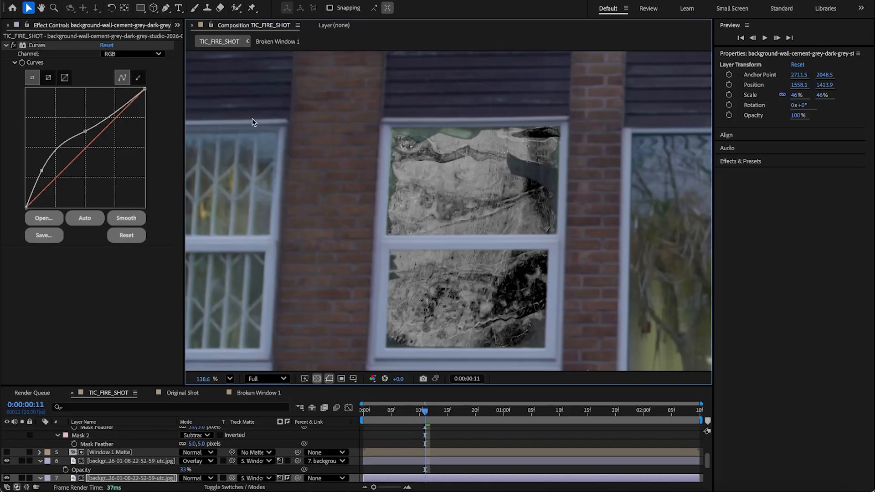
drag(408, 134, 452, 184)
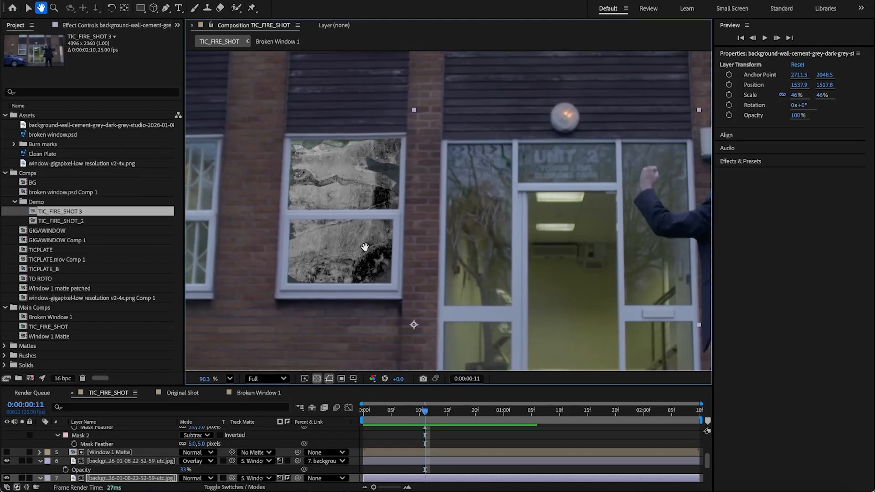
drag(365, 247, 366, 226)
Step: Toggle the visibility of both background image layers to compare the window with and without the texture
scroll(107, 456, down, 1)
click(109, 451)
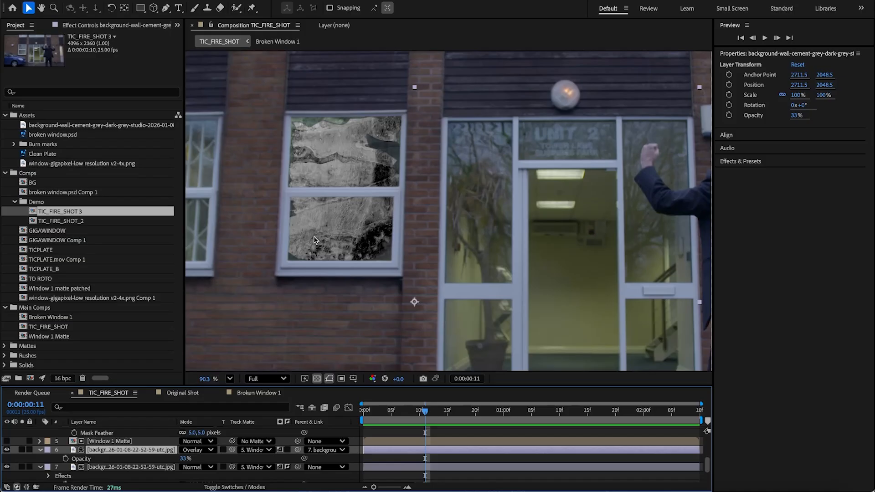
click(6, 449)
click(6, 467)
scroll(483, 327, down, 4)
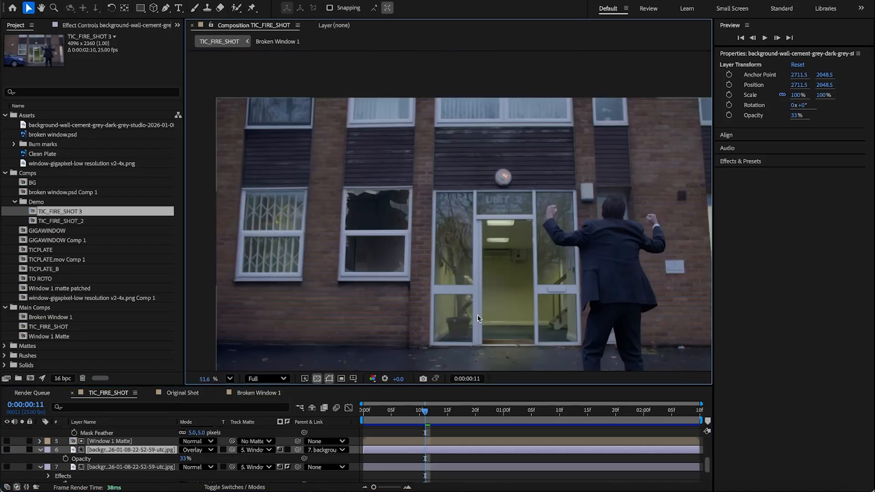